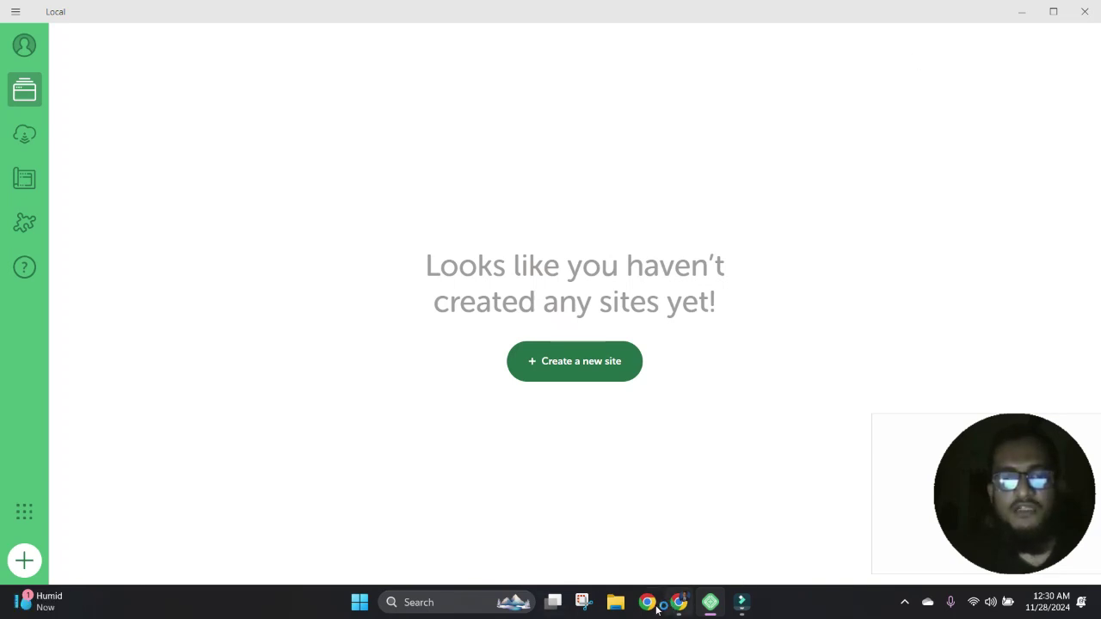
- Start a new Local site named lms with the preferred environment
{"action": "left_click", "coordinate": [647, 602]}
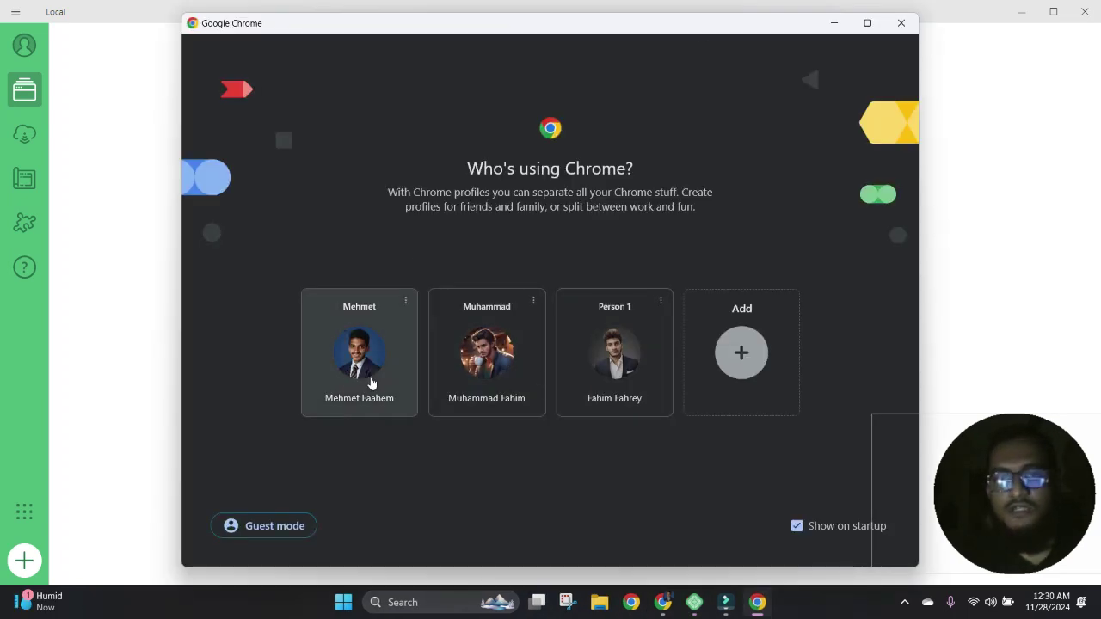
{"action": "left_click", "coordinate": [357, 370]}
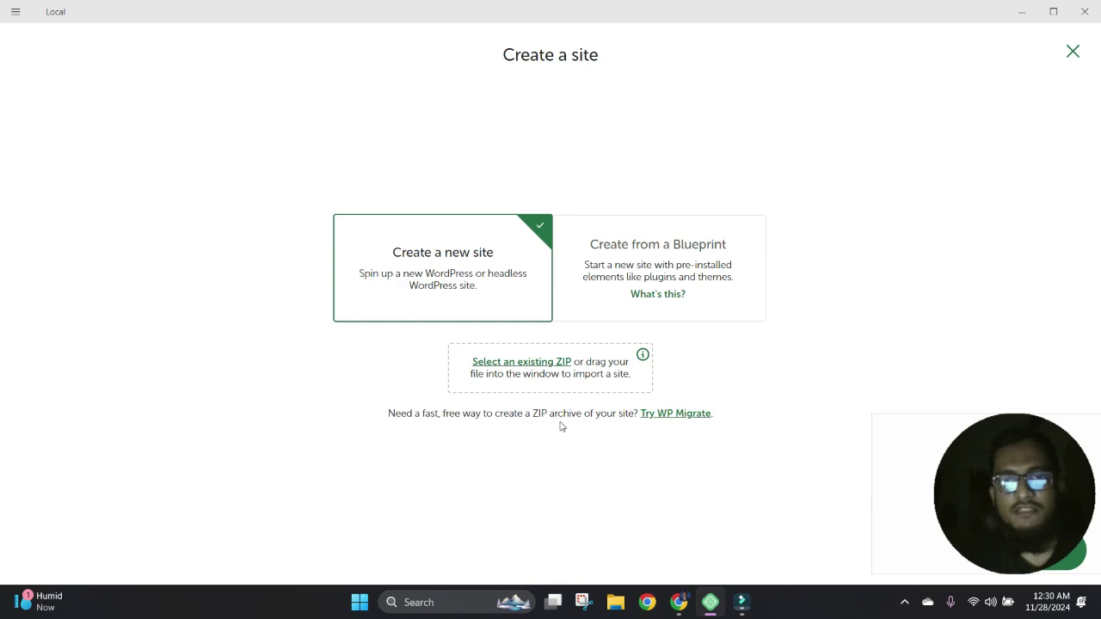
{"action": "left_click", "coordinate": [710, 603]}
{"action": "left_click", "coordinate": [710, 604]}
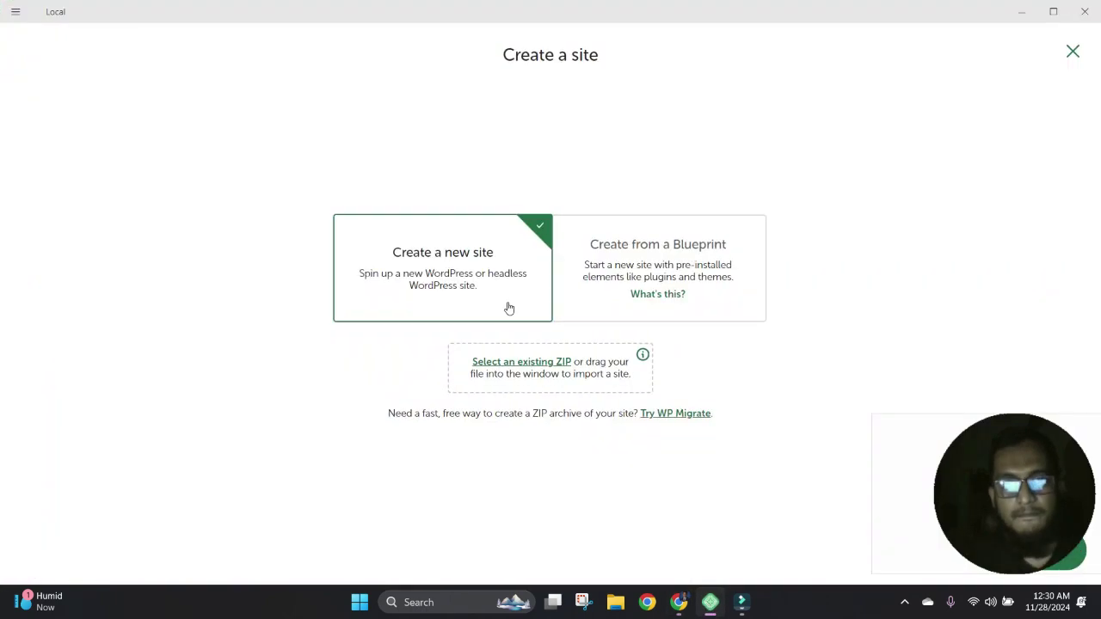
{"action": "key", "text": "Return"}
{"action": "type", "text": "lms"}
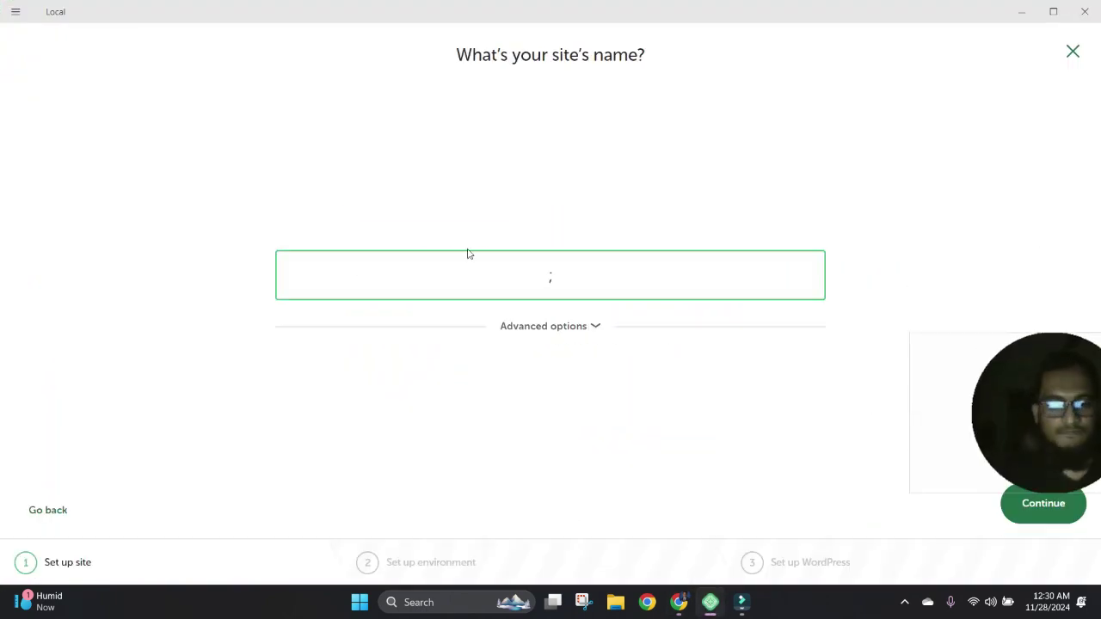
{"action": "key", "text": "Return"}
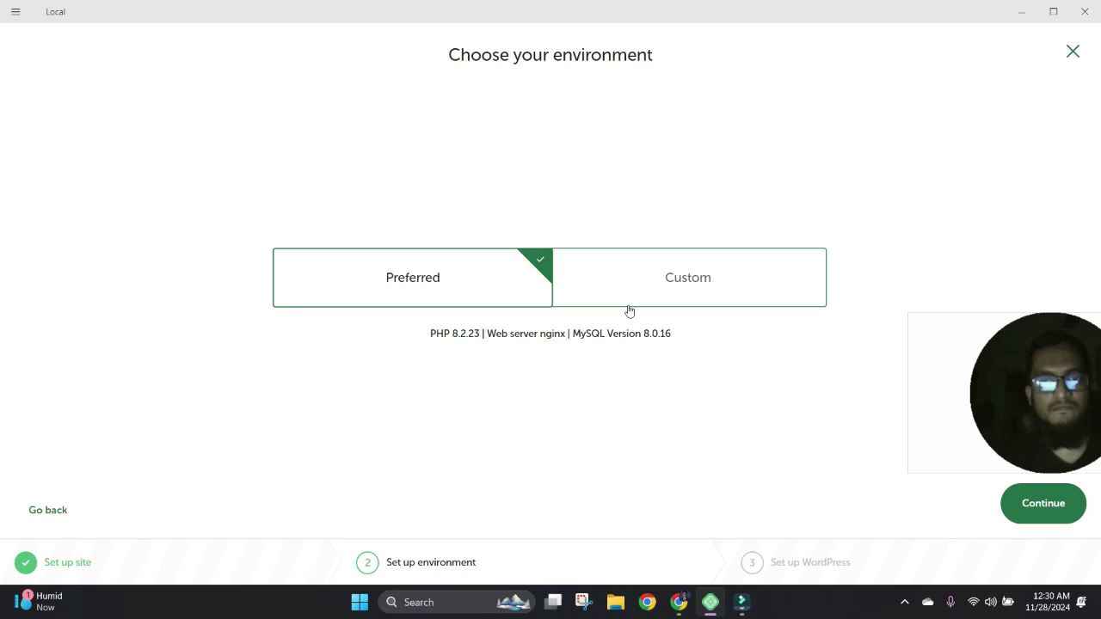
{"action": "key", "text": "Return"}
- Set the admin username and password, add the site, allow the firewall prompts, and log in
{"action": "type", "text": "admin"}
{"action": "key", "text": "Tab"}
{"action": "type", "text": "admin"}
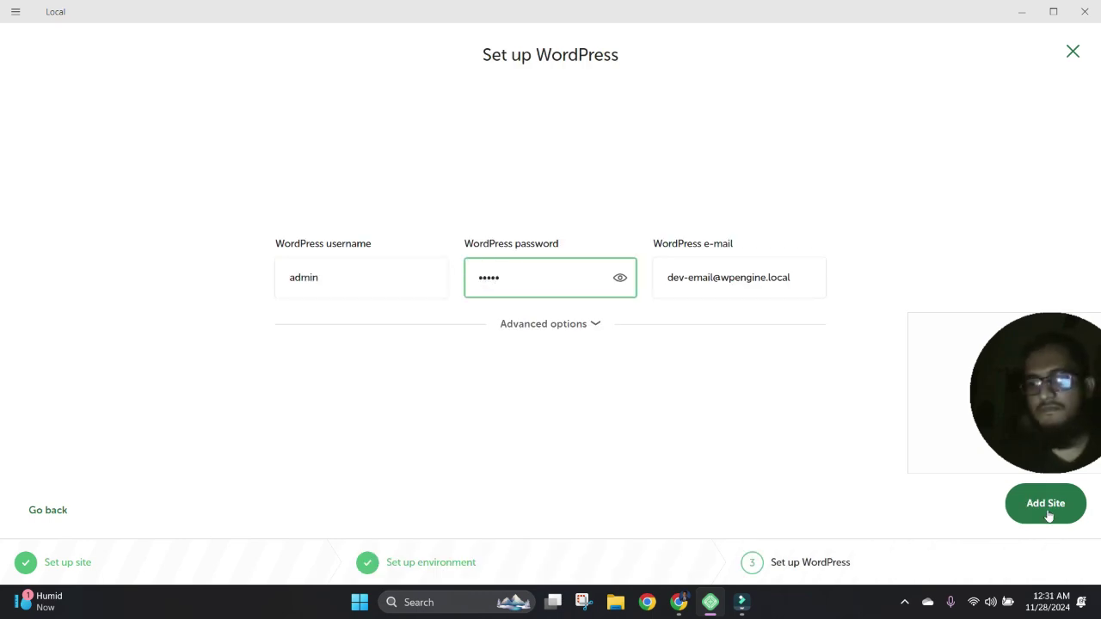
{"action": "left_click", "coordinate": [1048, 512]}
{"action": "left_click", "coordinate": [503, 414]}
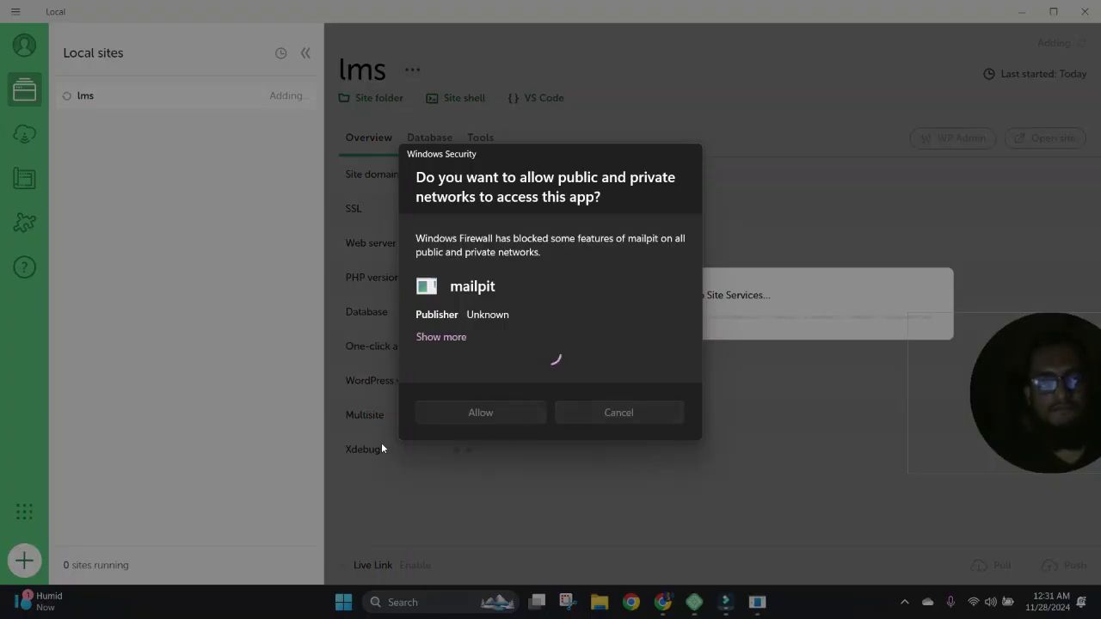
{"action": "left_click", "coordinate": [492, 414]}
{"action": "left_click", "coordinate": [500, 411]}
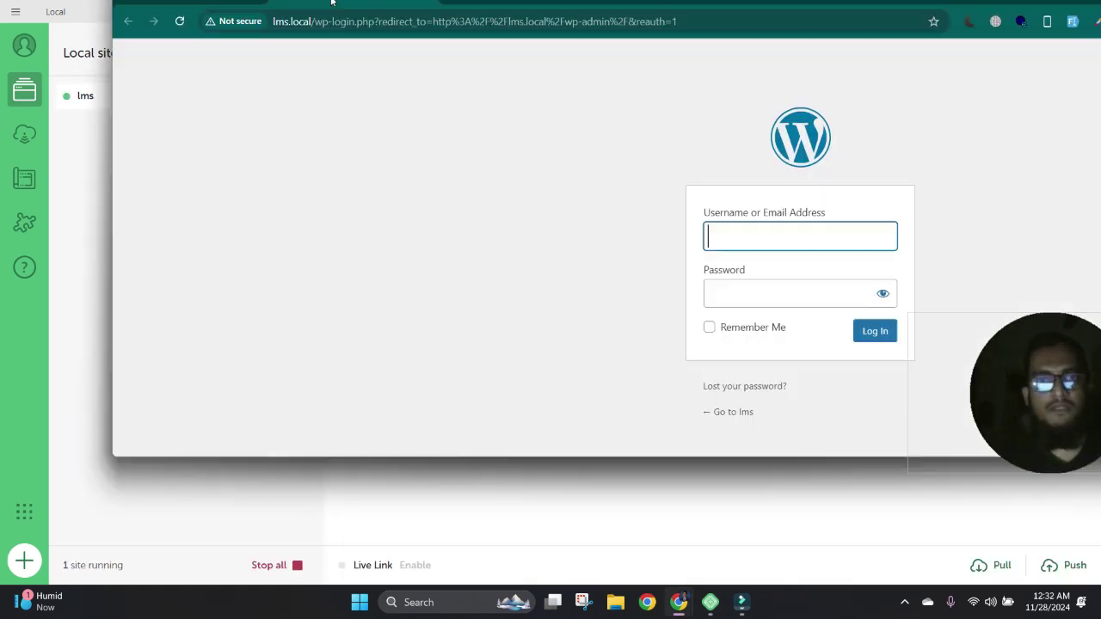
{"action": "left_click", "coordinate": [616, 346]}
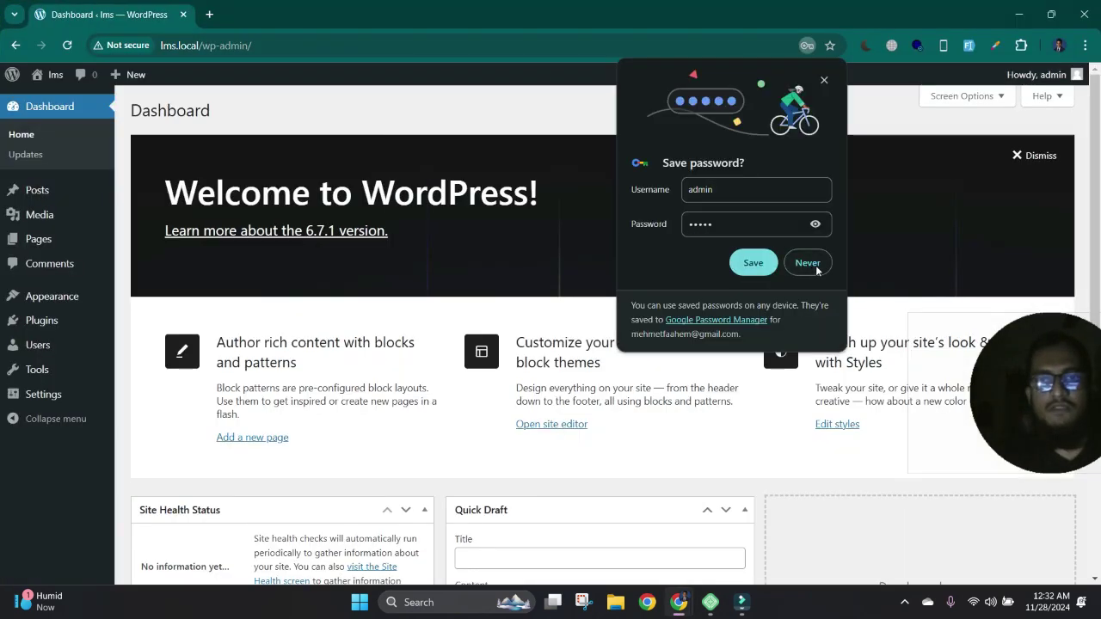
- Decline saving the password, open the lms front page in a new tab, then return to the Dashboard
{"action": "left_click", "coordinate": [814, 263]}
{"action": "mouse_move", "coordinate": [34, 90]}
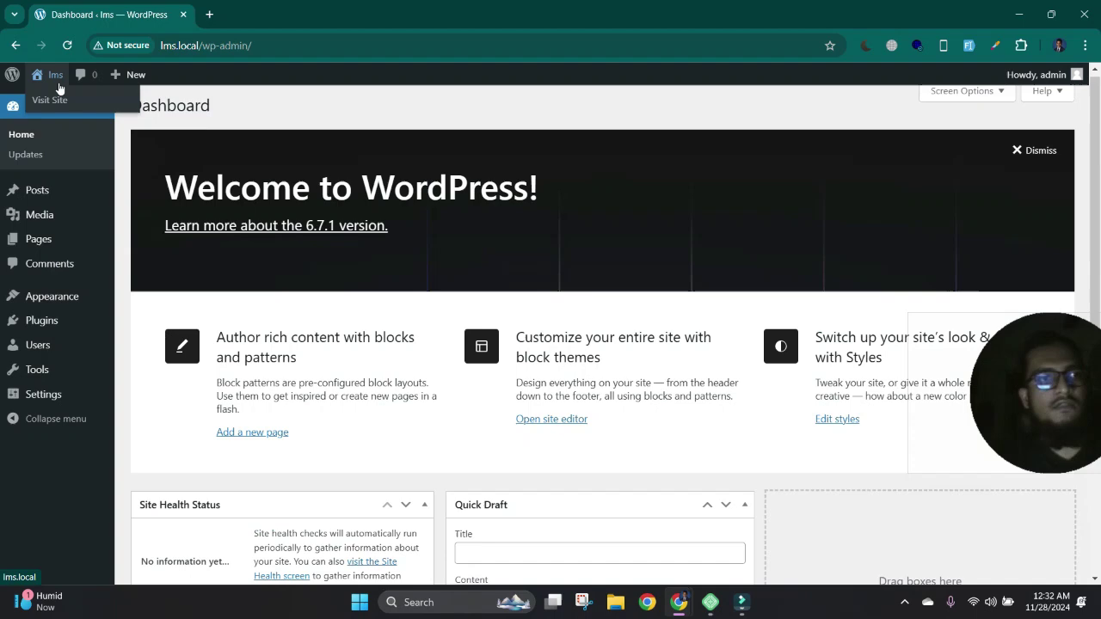
{"action": "left_click", "coordinate": [51, 100]}
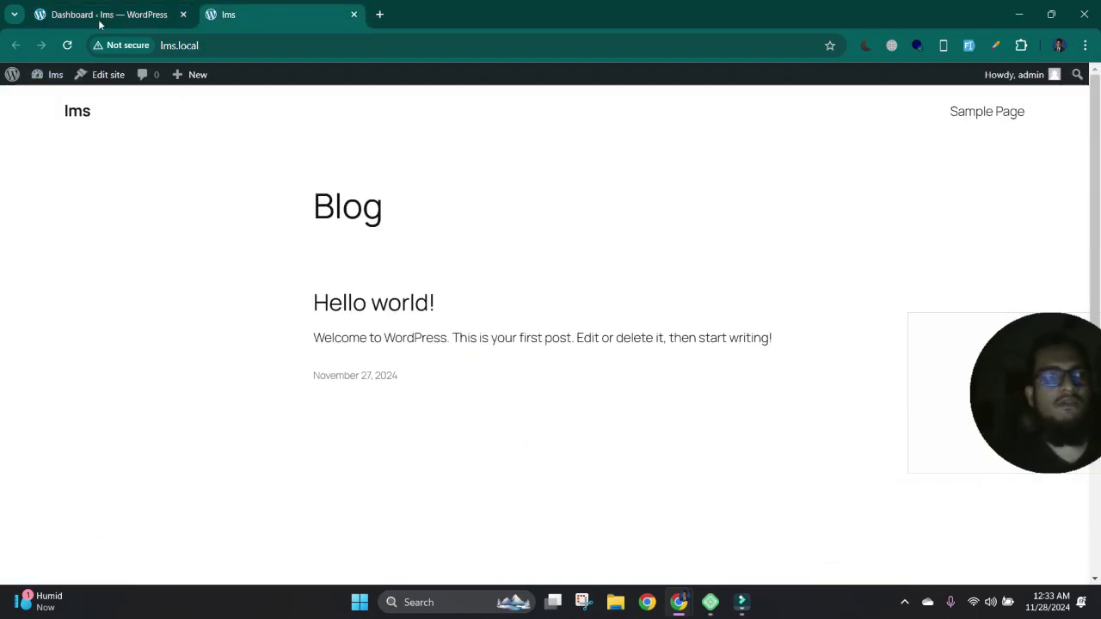
{"action": "left_click", "coordinate": [99, 18]}
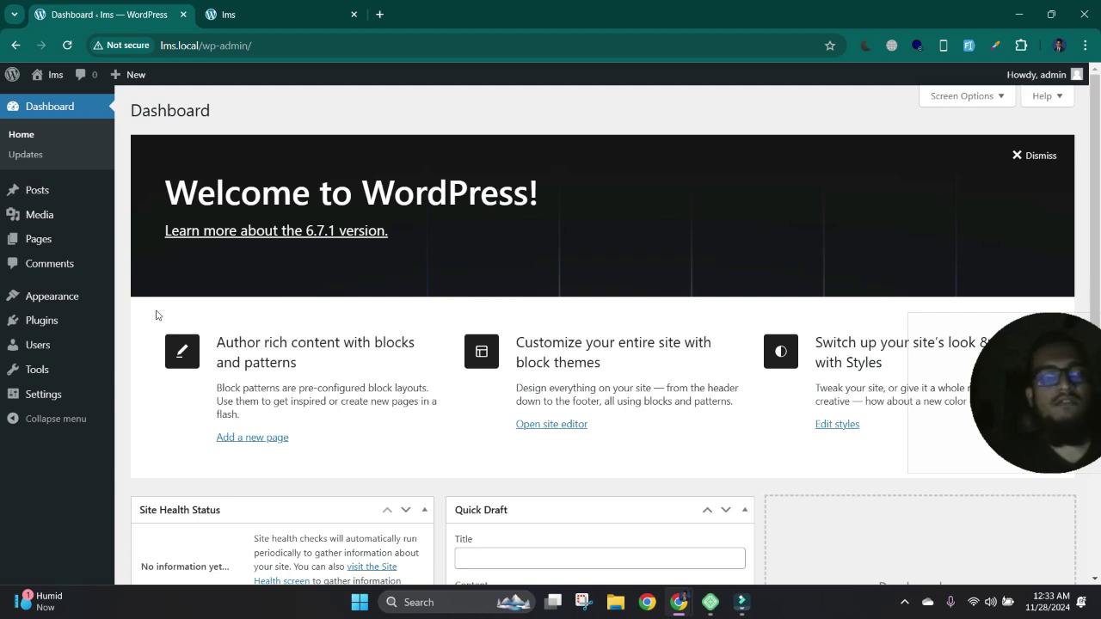
- Search the theme directory for 'tutorsta', then install and activate TutorStarter
{"action": "mouse_move", "coordinate": [78, 327]}
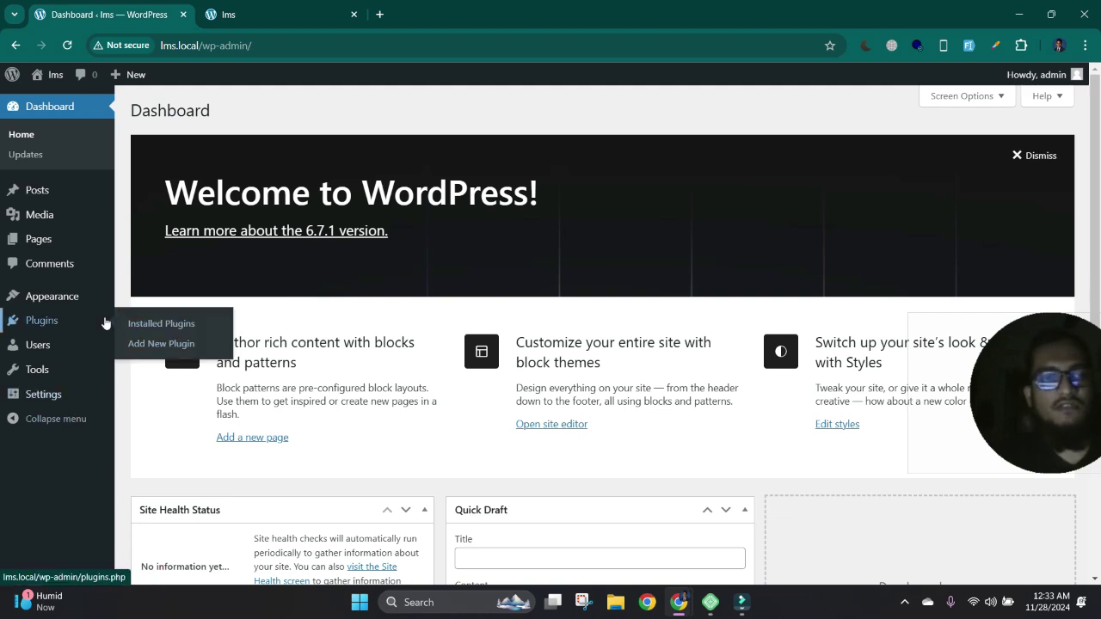
{"action": "mouse_move", "coordinate": [107, 298]}
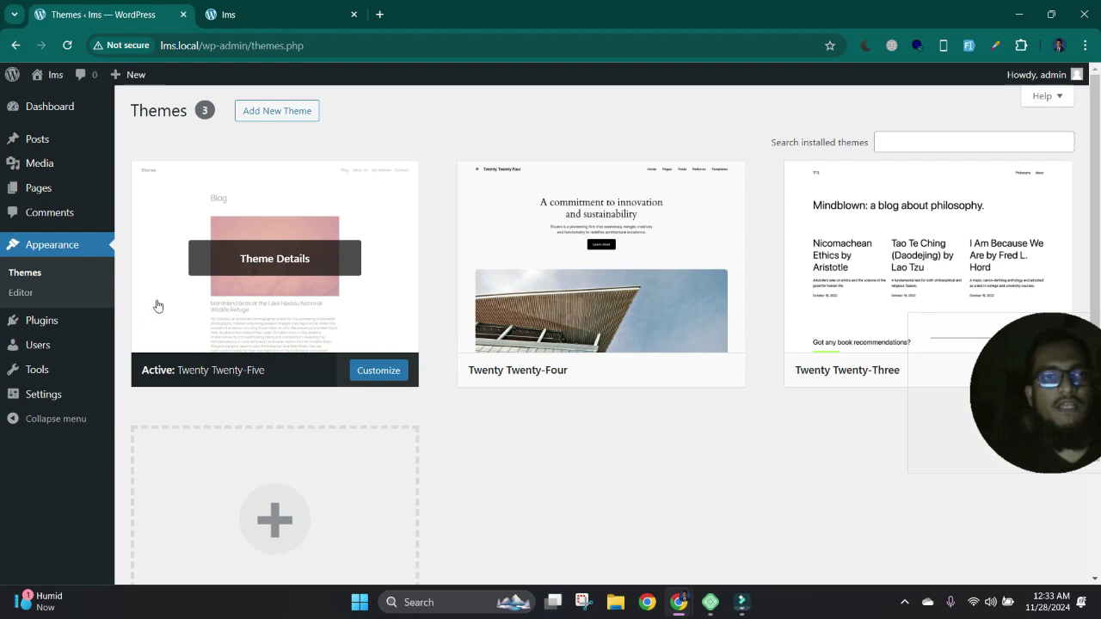
{"action": "left_click", "coordinate": [281, 115]}
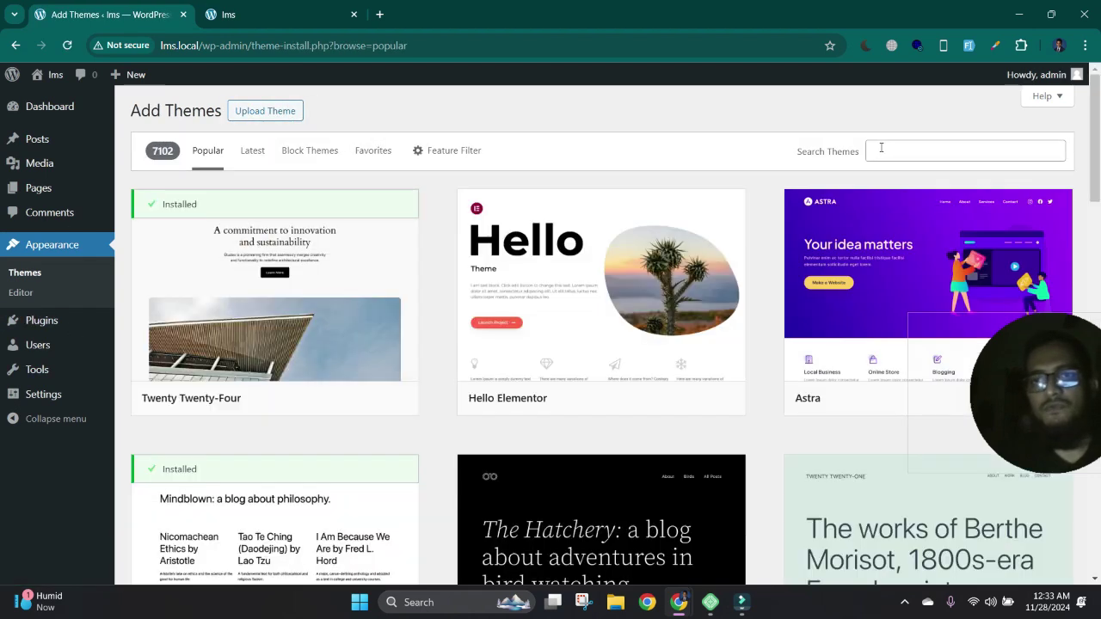
{"action": "left_click", "coordinate": [884, 149]}
{"action": "type", "text": "tu"}
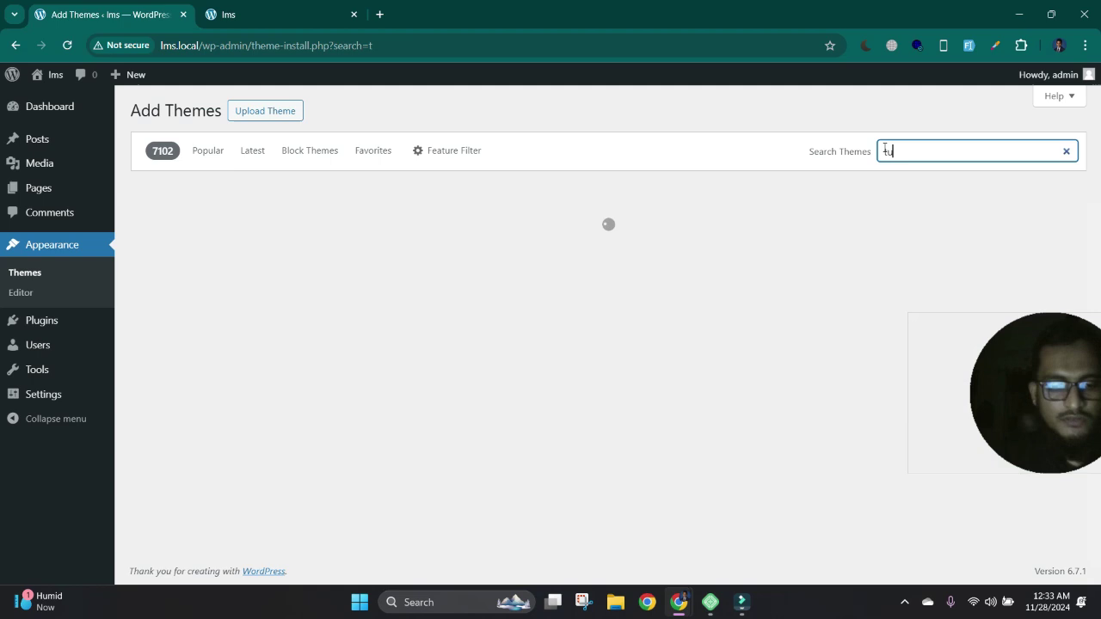
{"action": "type", "text": "tors"}
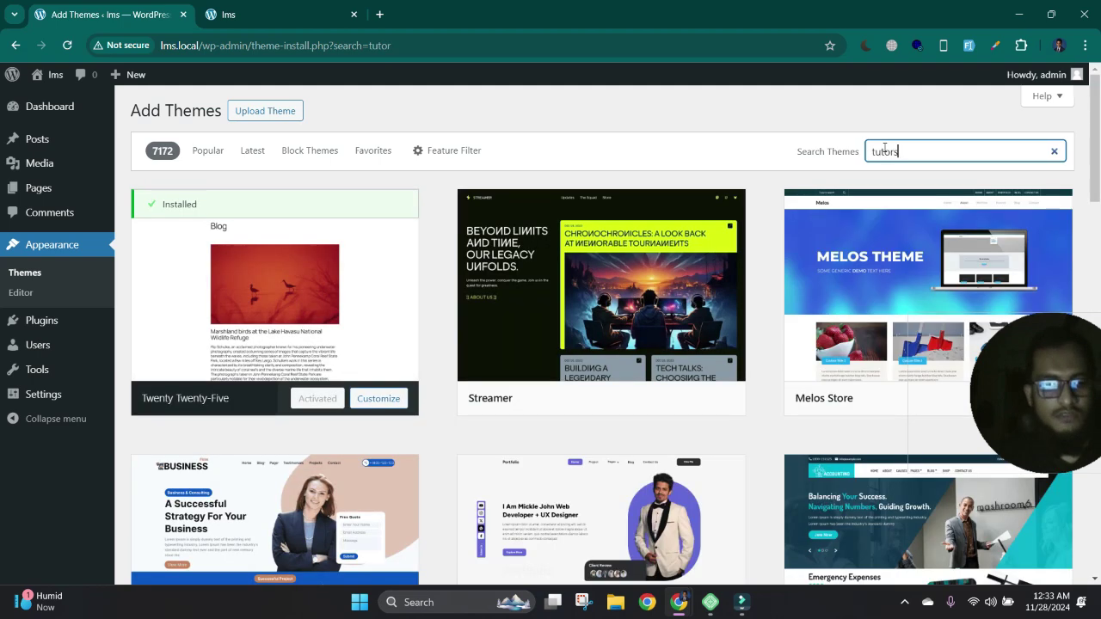
{"action": "type", "text": "tarter"}
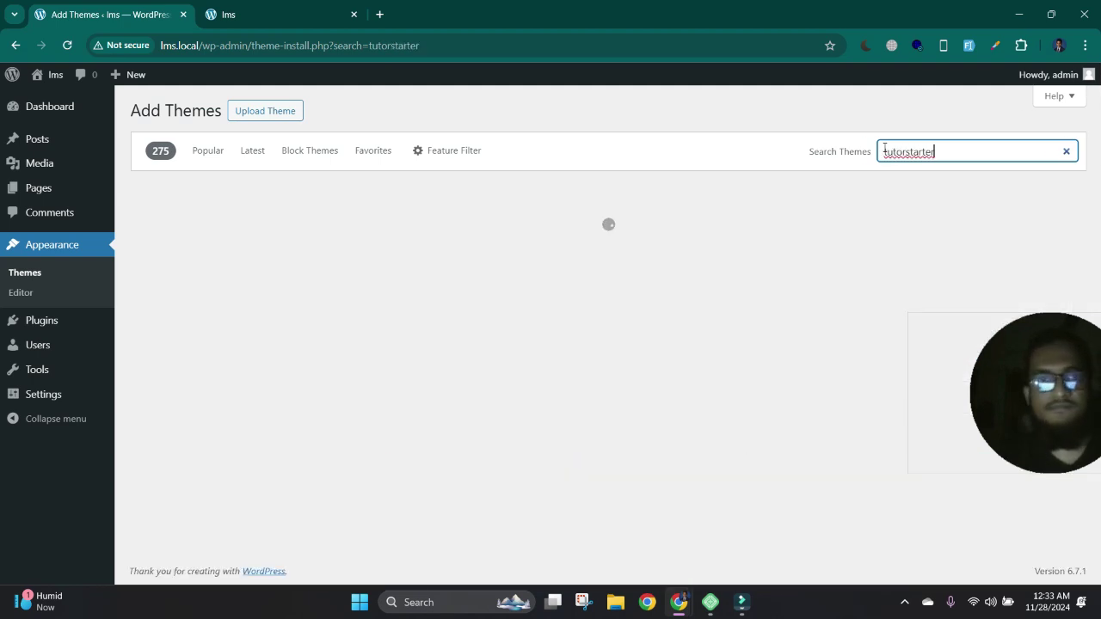
{"action": "left_click", "coordinate": [334, 401]}
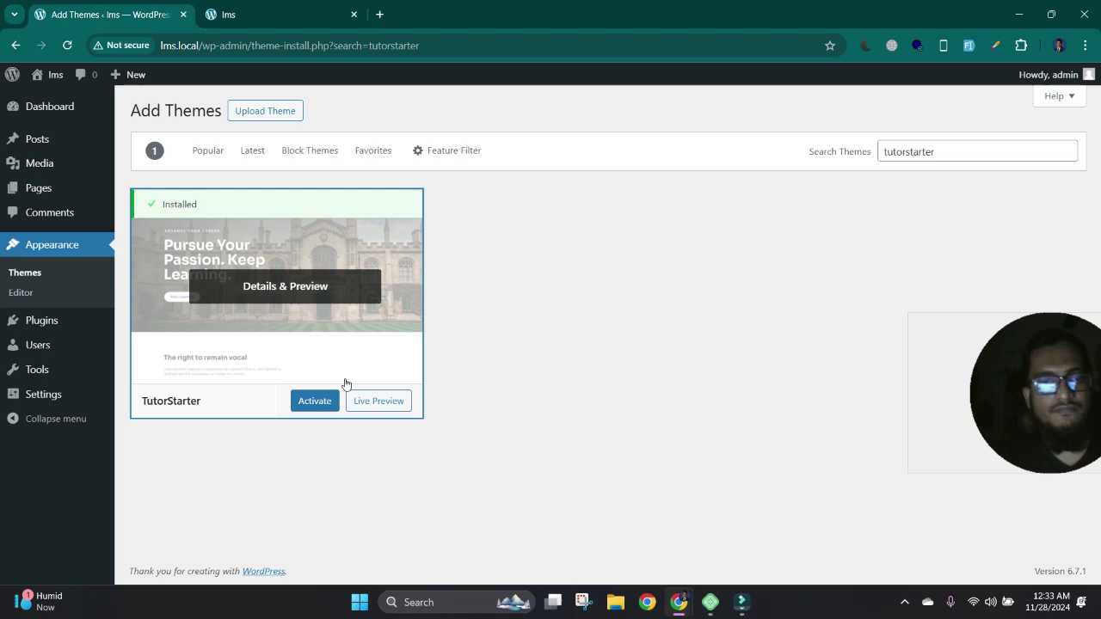
{"action": "left_click", "coordinate": [303, 404]}
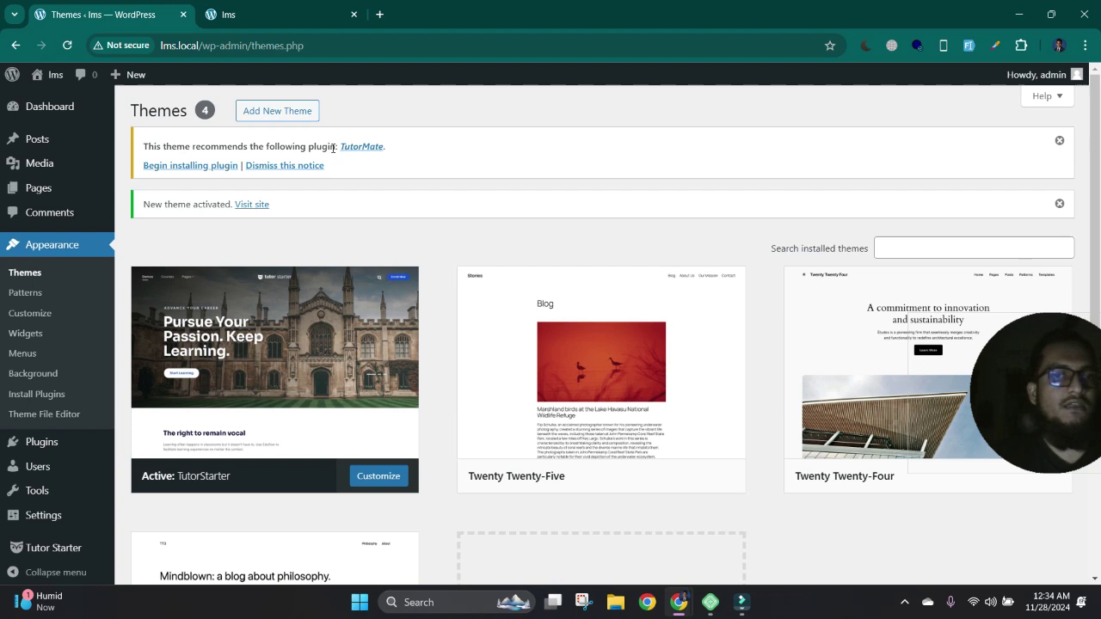
- Install and activate TutorMate from the required plugins installer, then go to Tutor Starter options
{"action": "left_click", "coordinate": [193, 166]}
{"action": "left_click", "coordinate": [174, 231]}
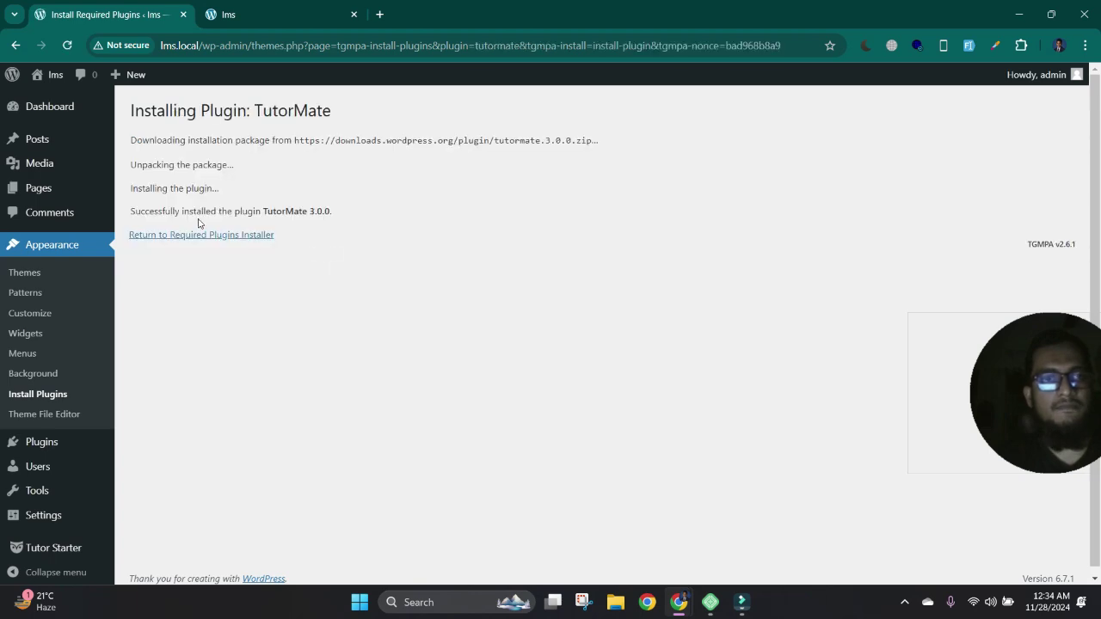
{"action": "left_click", "coordinate": [218, 238]}
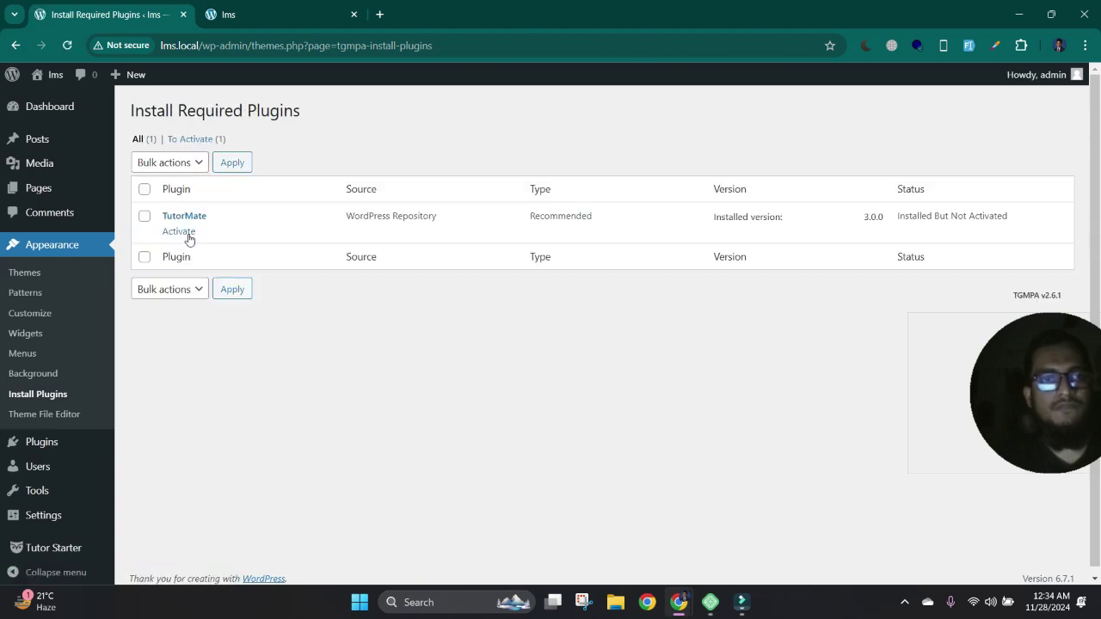
{"action": "left_click", "coordinate": [188, 236]}
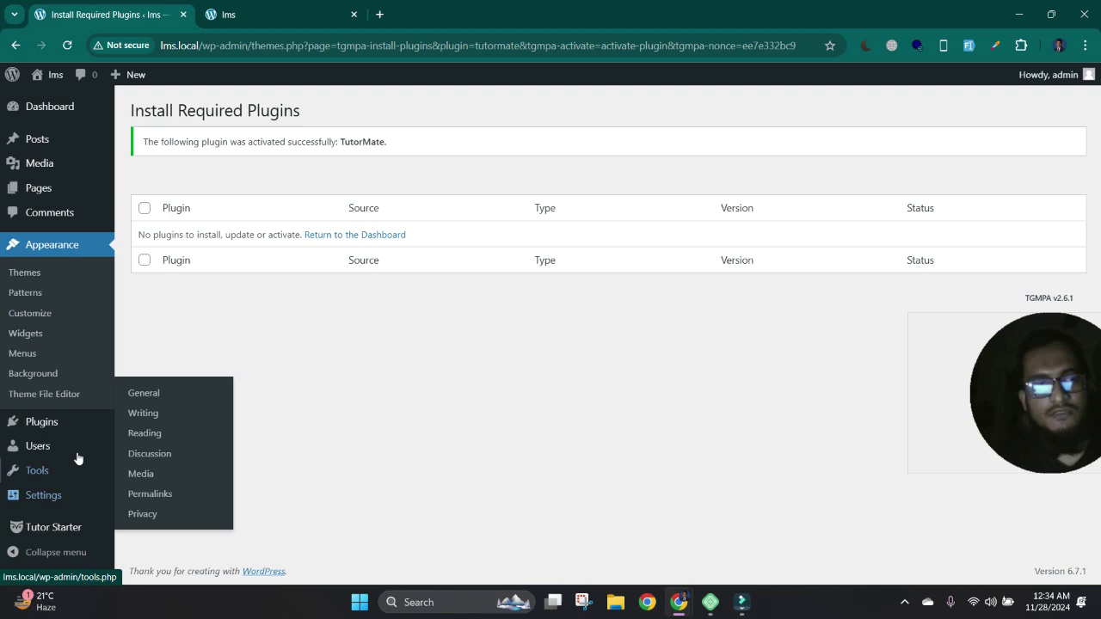
{"action": "left_click", "coordinate": [85, 533]}
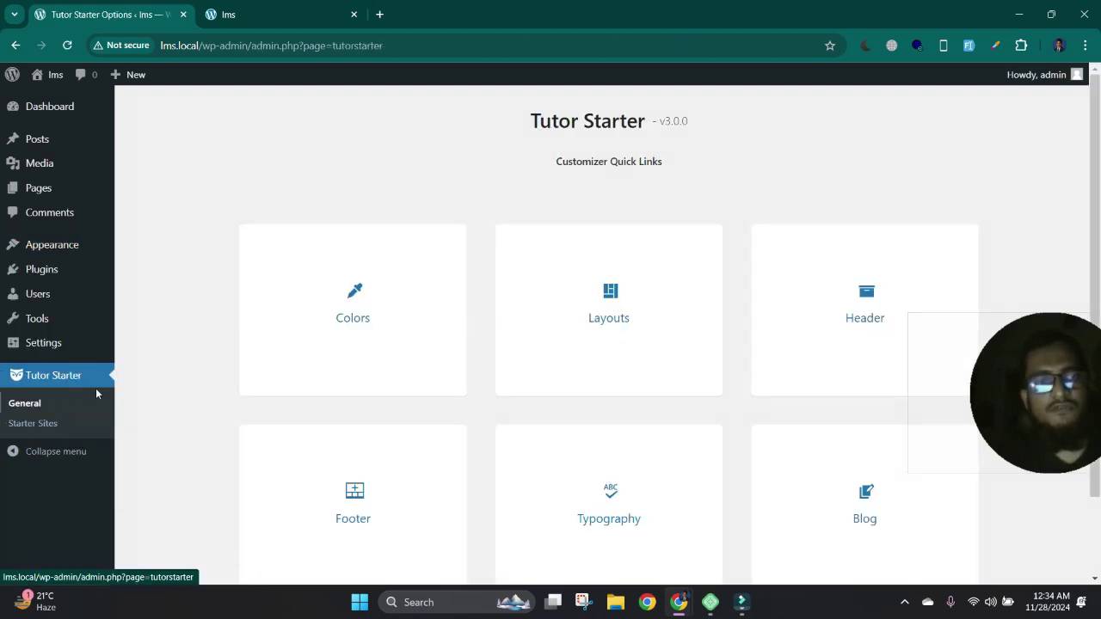
- Open Starter Sites and cycle through the demo categories, ending on the Instructor demo
{"action": "left_click", "coordinate": [57, 426]}
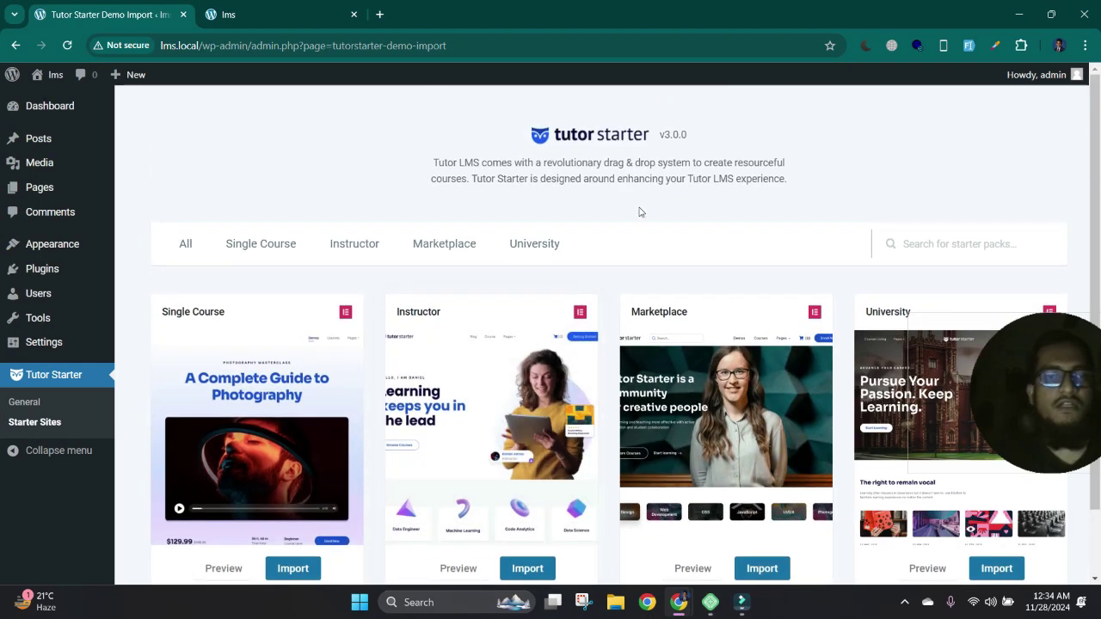
{"action": "scroll", "coordinate": [517, 244], "scroll_direction": "down", "scroll_amount": 1}
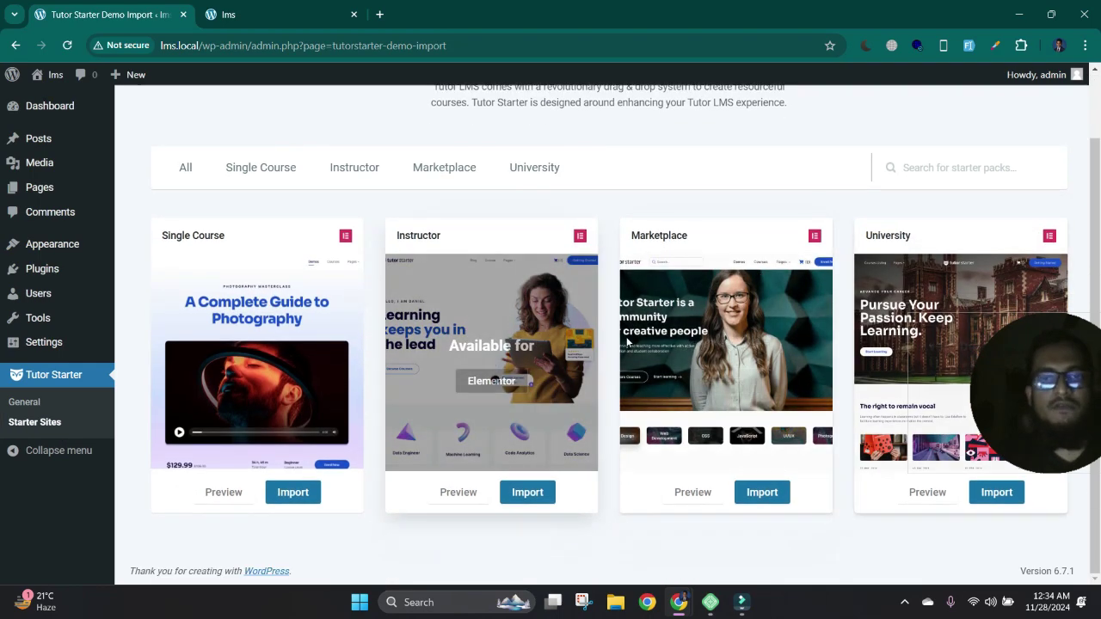
{"action": "left_click", "coordinate": [263, 168]}
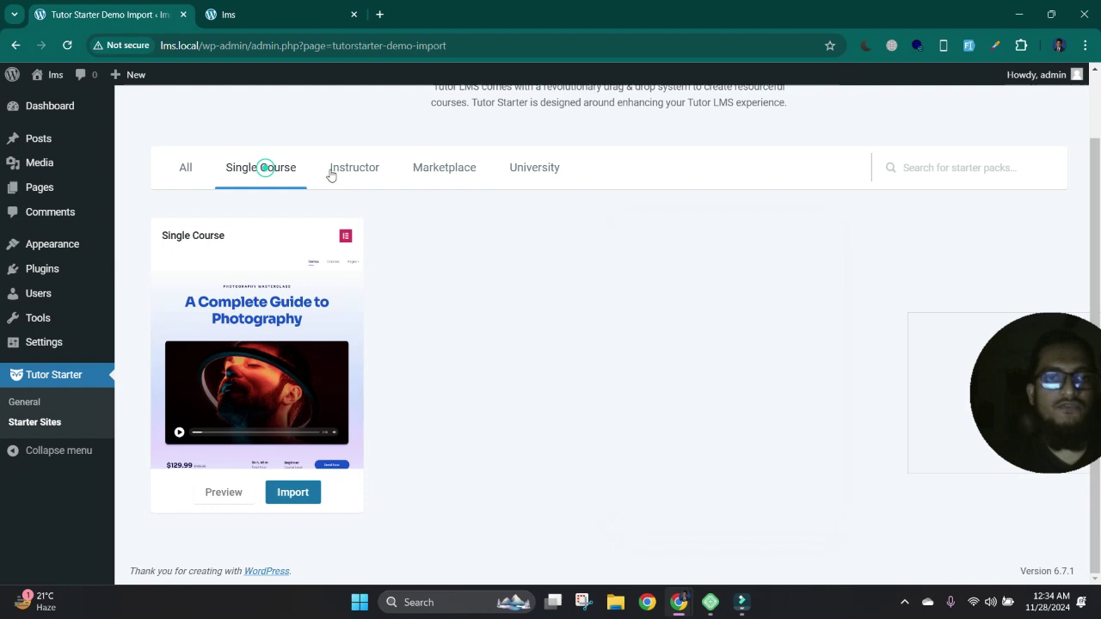
{"action": "left_click", "coordinate": [355, 168]}
{"action": "left_click", "coordinate": [464, 166]}
{"action": "left_click", "coordinate": [557, 165]}
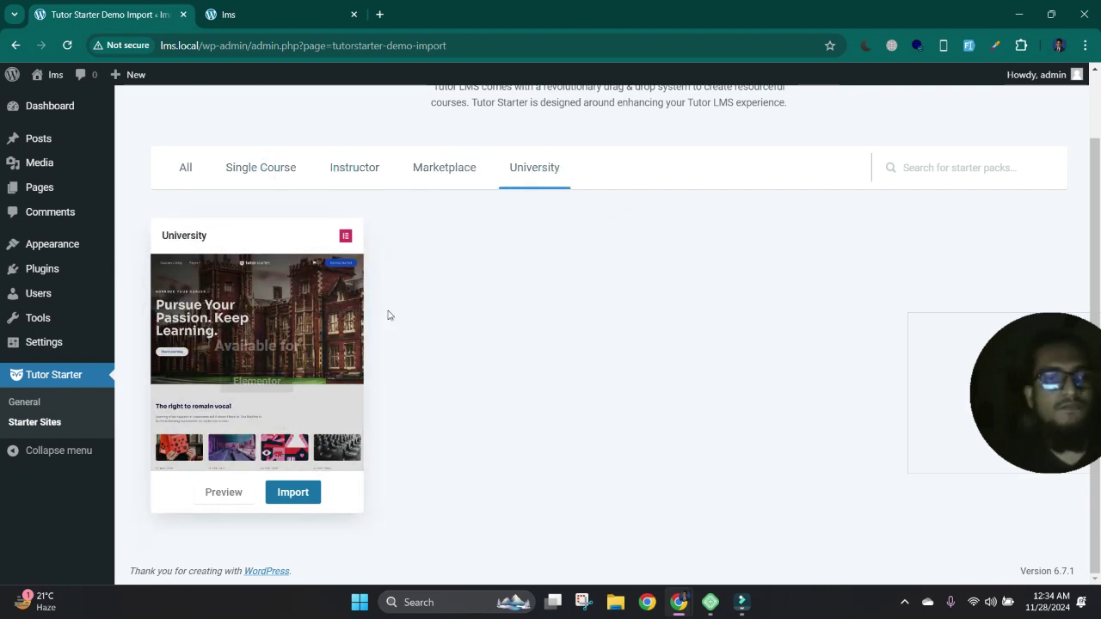
{"action": "left_click", "coordinate": [428, 171]}
{"action": "left_click", "coordinate": [358, 174]}
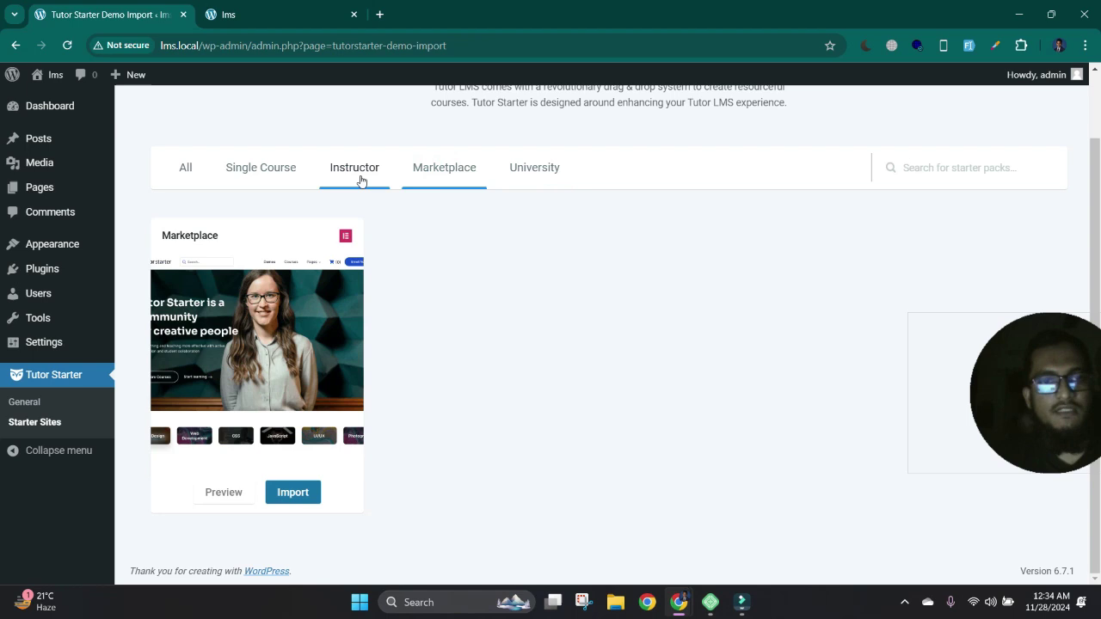
{"action": "left_click", "coordinate": [295, 166]}
{"action": "left_click", "coordinate": [361, 171]}
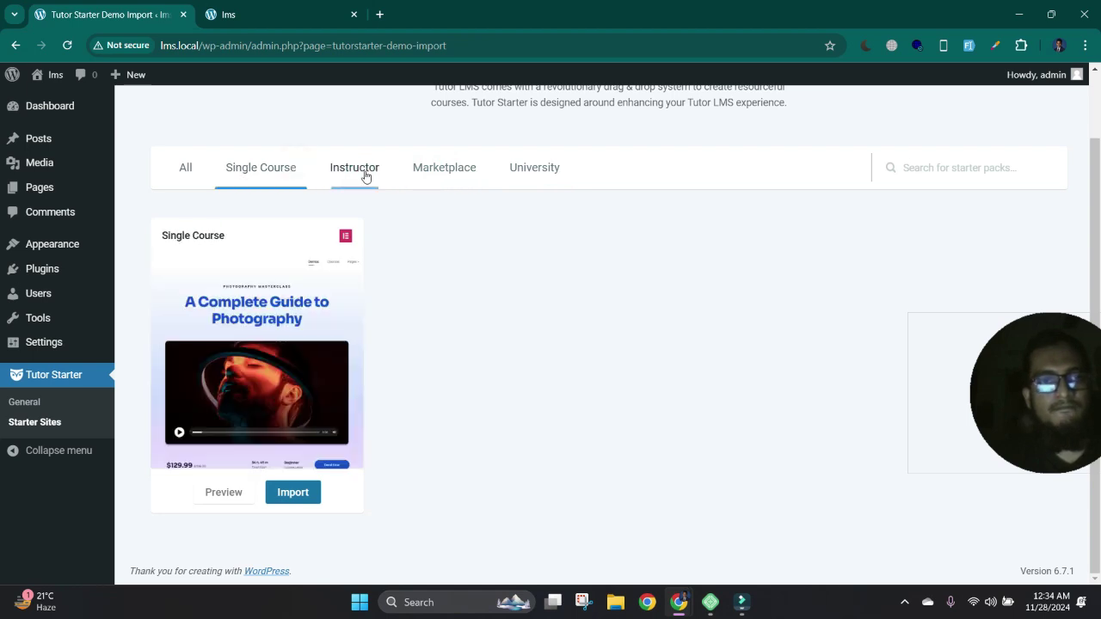
- Import the Instructor demo with Elementor as the builder
{"action": "left_click", "coordinate": [294, 493]}
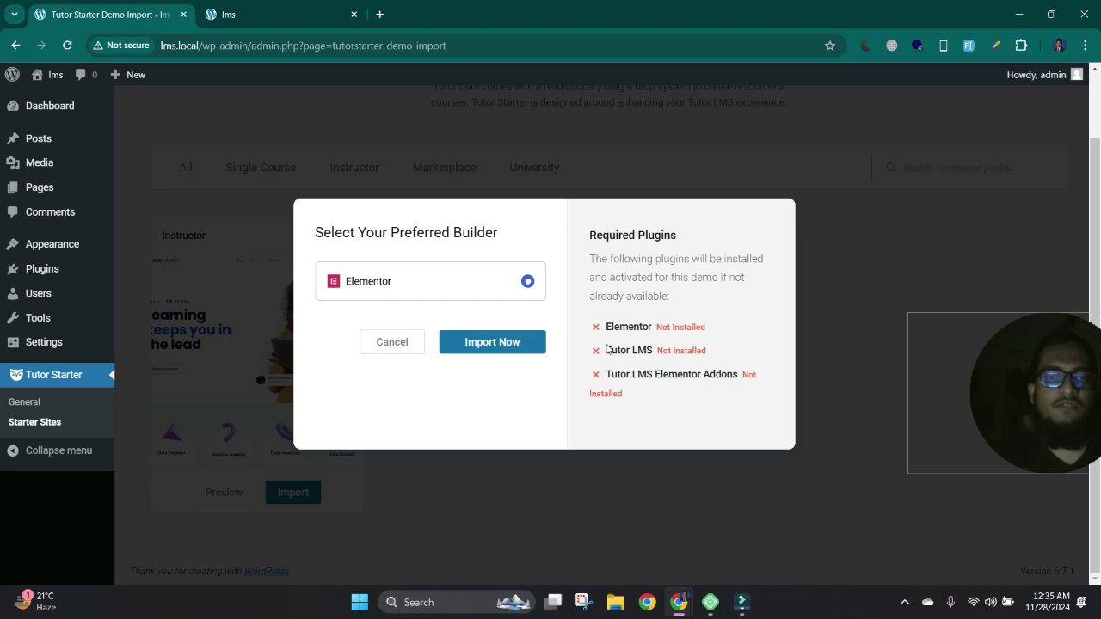
{"action": "left_click", "coordinate": [498, 346]}
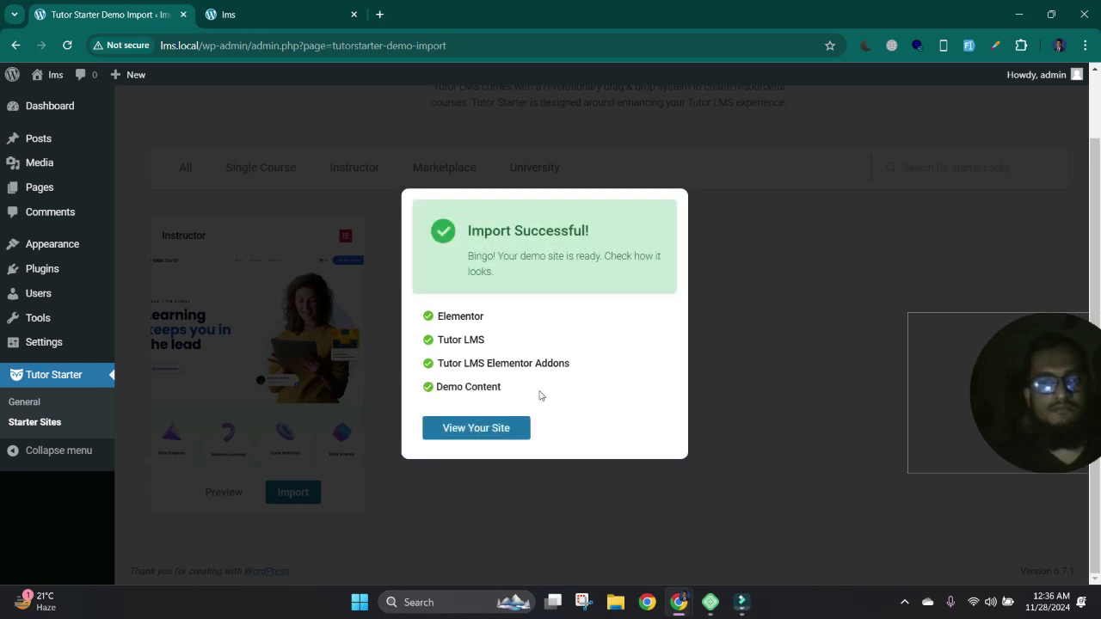
- View the imported photography course site and scroll through its home page
{"action": "left_click", "coordinate": [486, 430]}
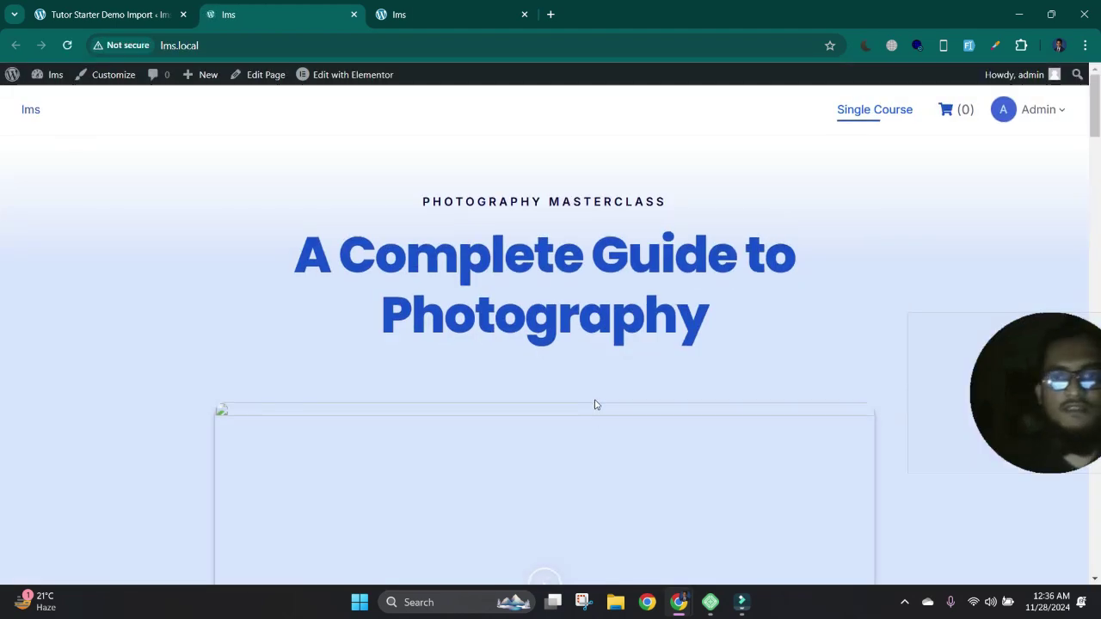
{"action": "scroll", "coordinate": [691, 260], "scroll_direction": "down", "scroll_amount": 20}
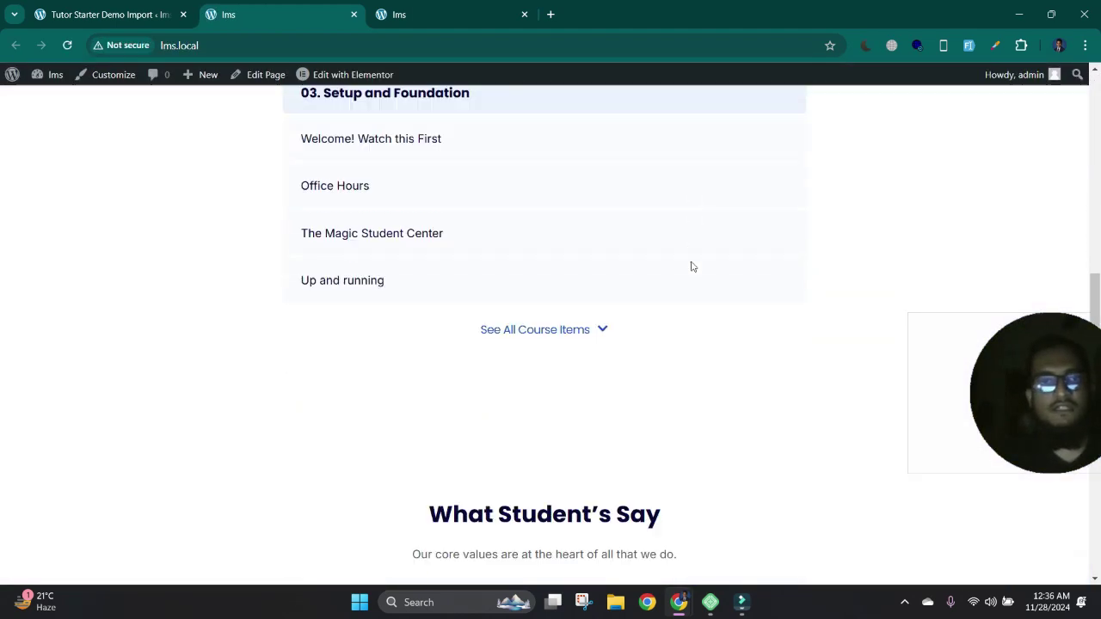
{"action": "scroll", "coordinate": [692, 260], "scroll_direction": "up", "scroll_amount": 20}
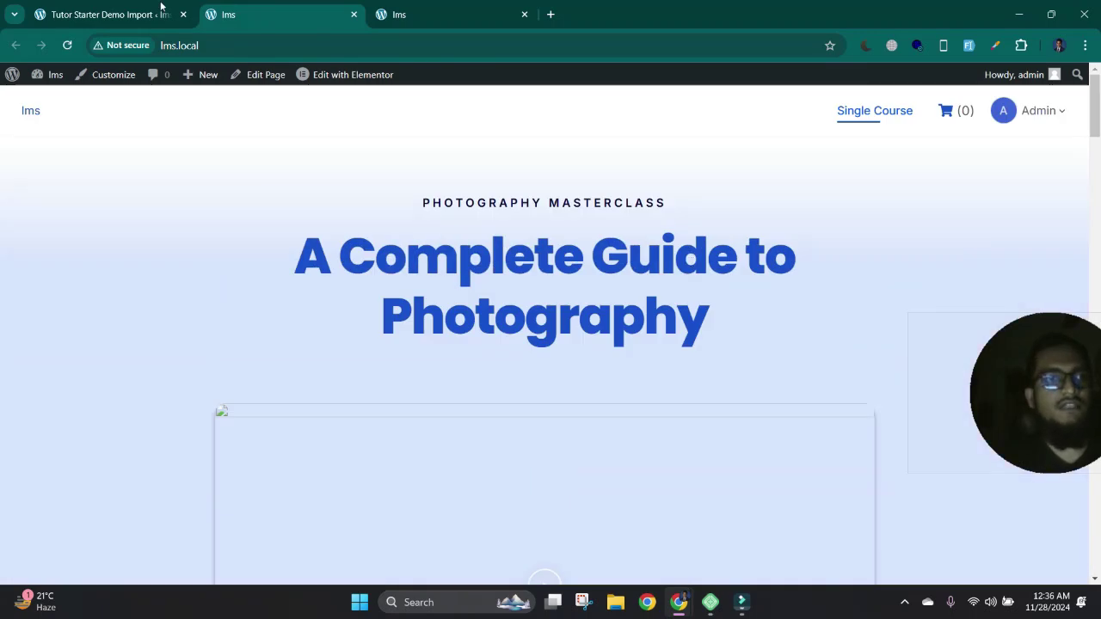
- Back in the admin tab, open Permalinks settings and launch the Tutor LMS setup wizard
{"action": "left_click", "coordinate": [111, 14]}
{"action": "mouse_move", "coordinate": [65, 344]}
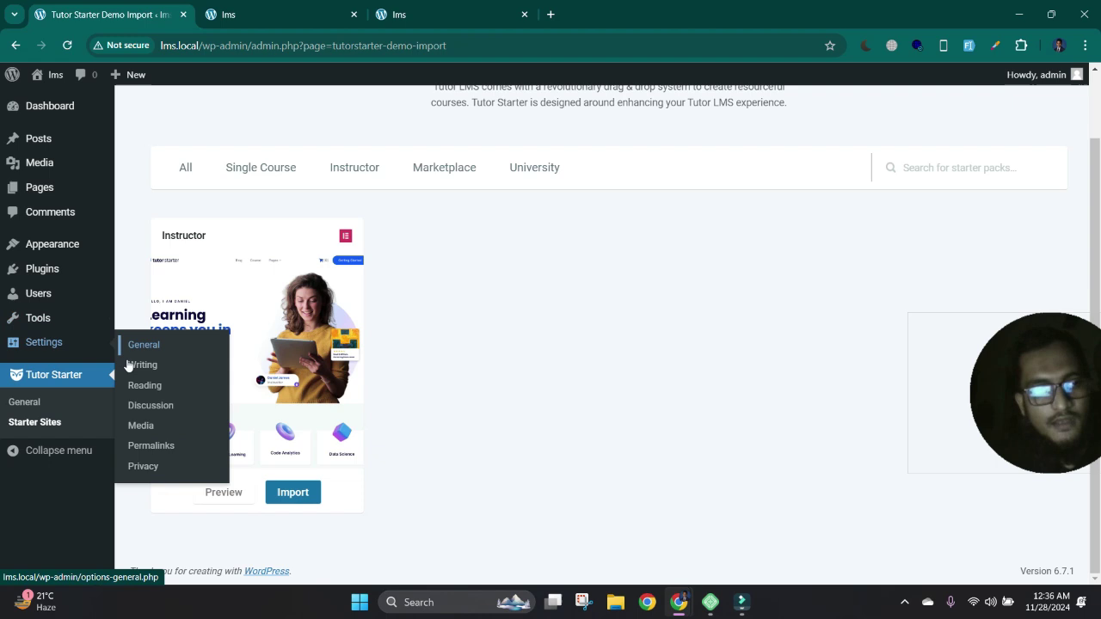
{"action": "left_click", "coordinate": [166, 454]}
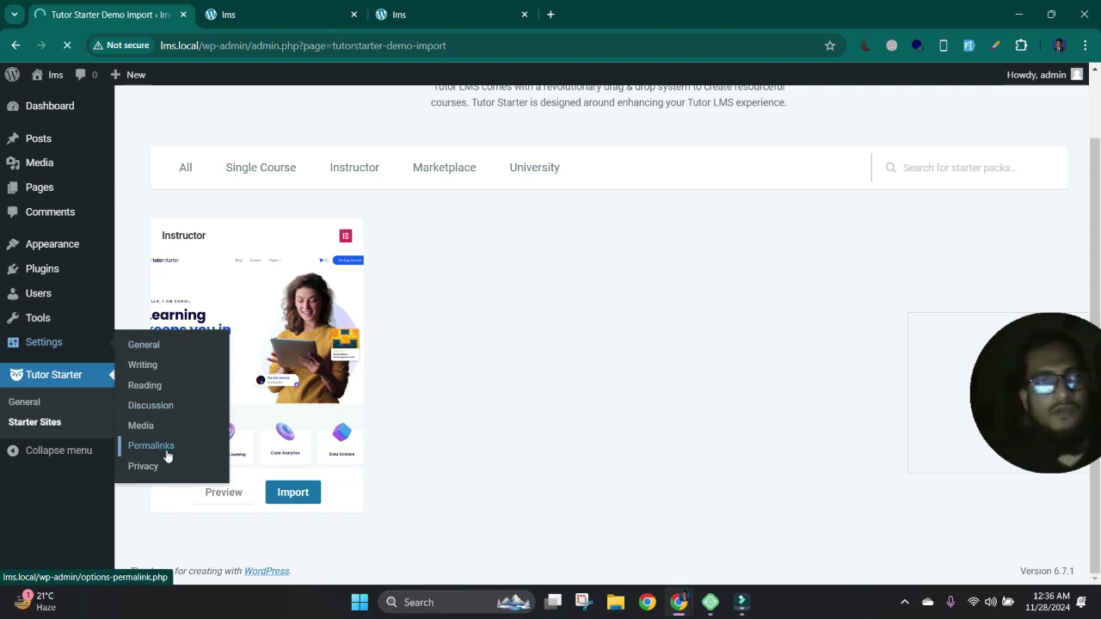
{"action": "left_click", "coordinate": [528, 503]}
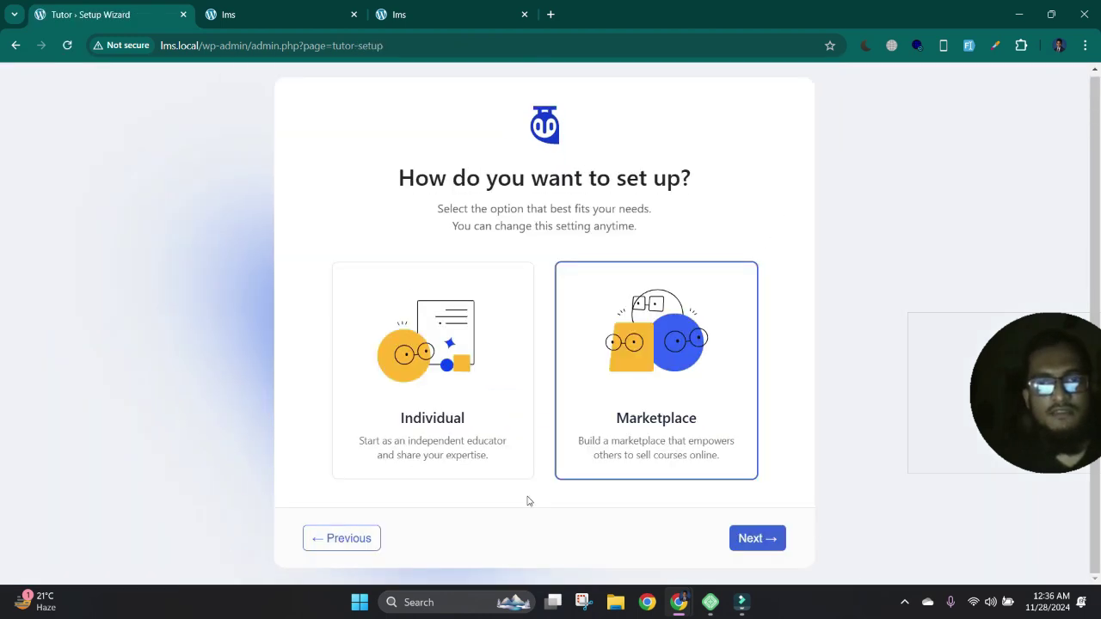
- Choose Marketplace, keep the default course, instructor and currency settings, and finish setup
{"action": "left_click", "coordinate": [770, 540]}
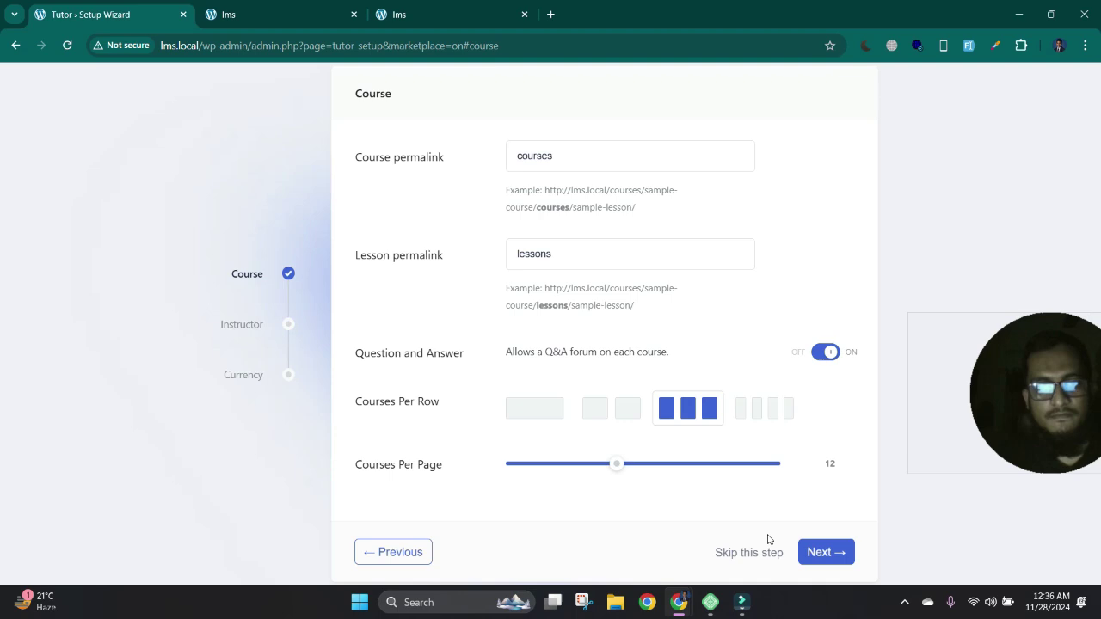
{"action": "left_click", "coordinate": [826, 552]}
{"action": "left_click", "coordinate": [826, 503]}
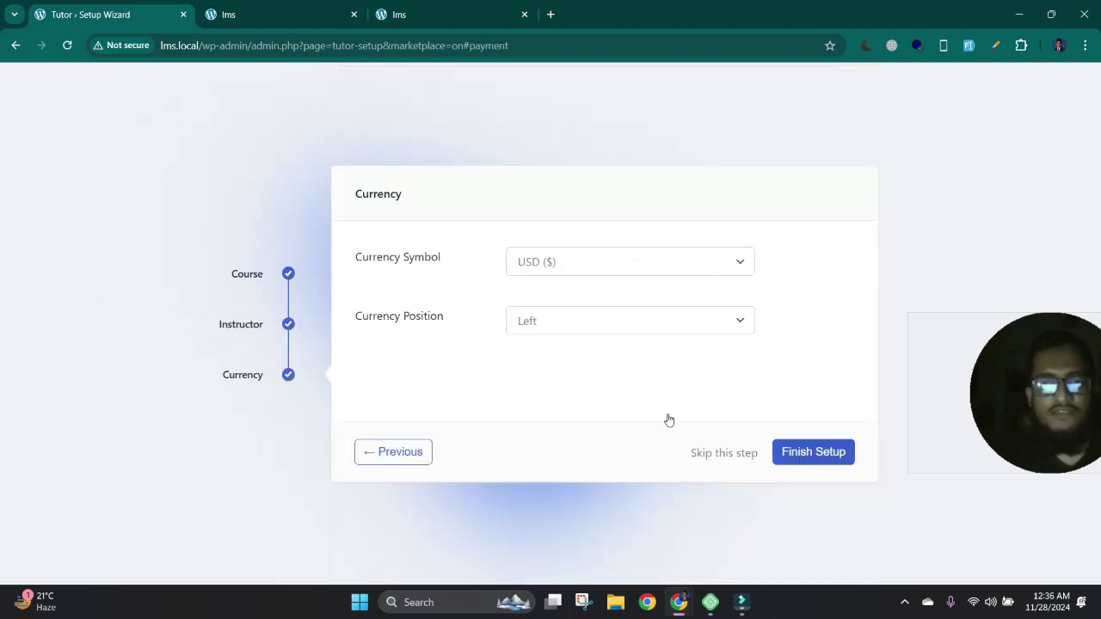
{"action": "left_click", "coordinate": [798, 444]}
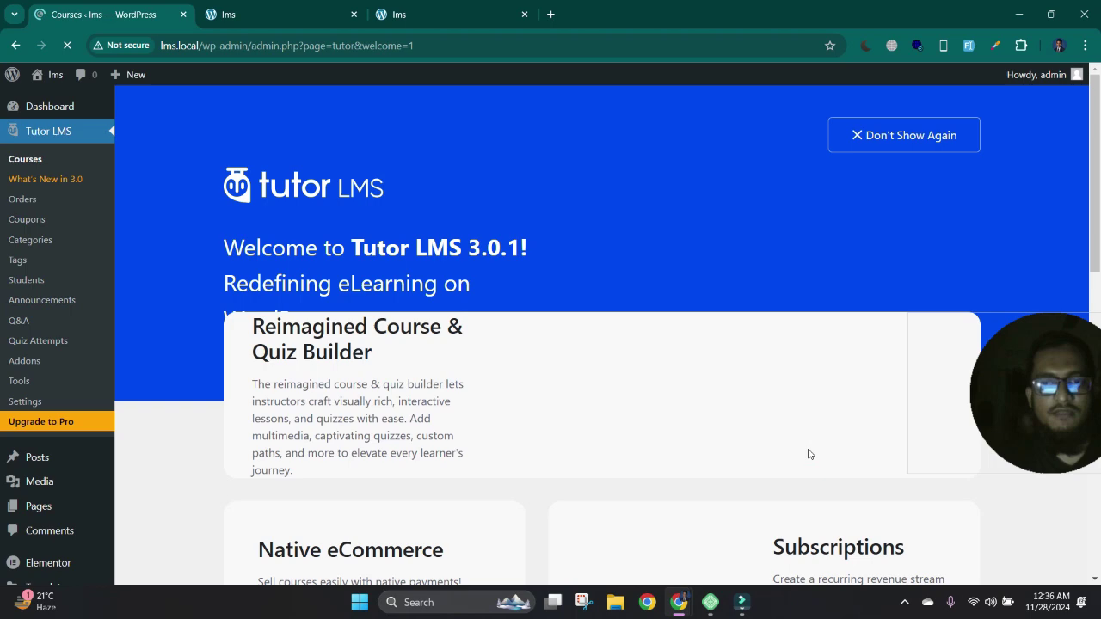
{"action": "scroll", "coordinate": [735, 388], "scroll_direction": "down", "scroll_amount": 2}
{"action": "scroll", "coordinate": [742, 393], "scroll_direction": "down", "scroll_amount": 5}
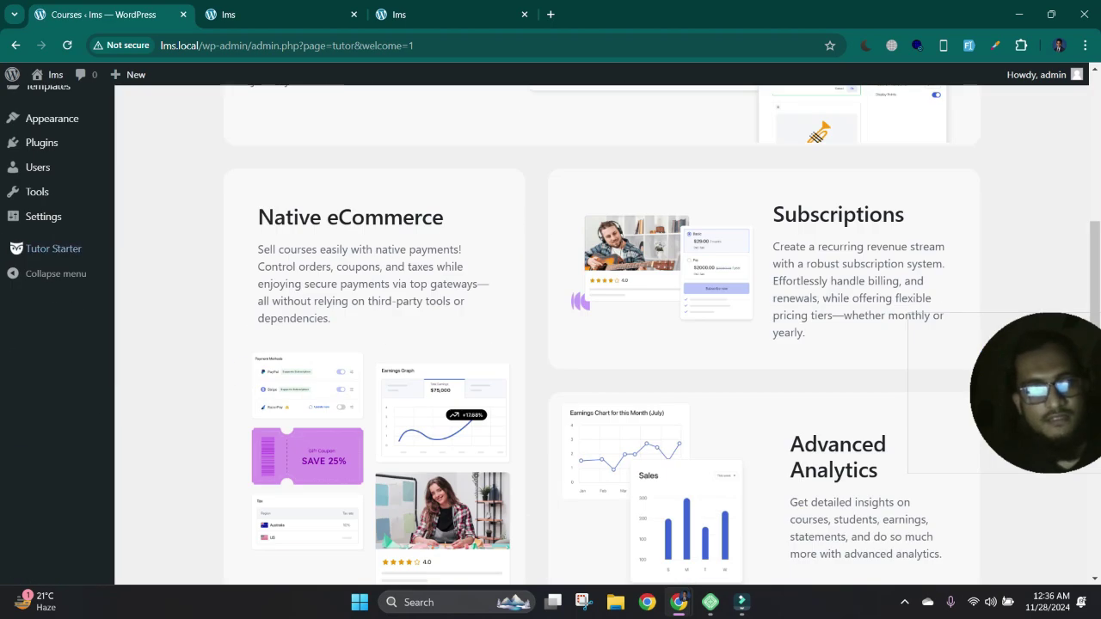
- Save the Post name permalink structure under Settings > Permalinks, then switch to the course page tab
{"action": "left_click", "coordinate": [43, 219]}
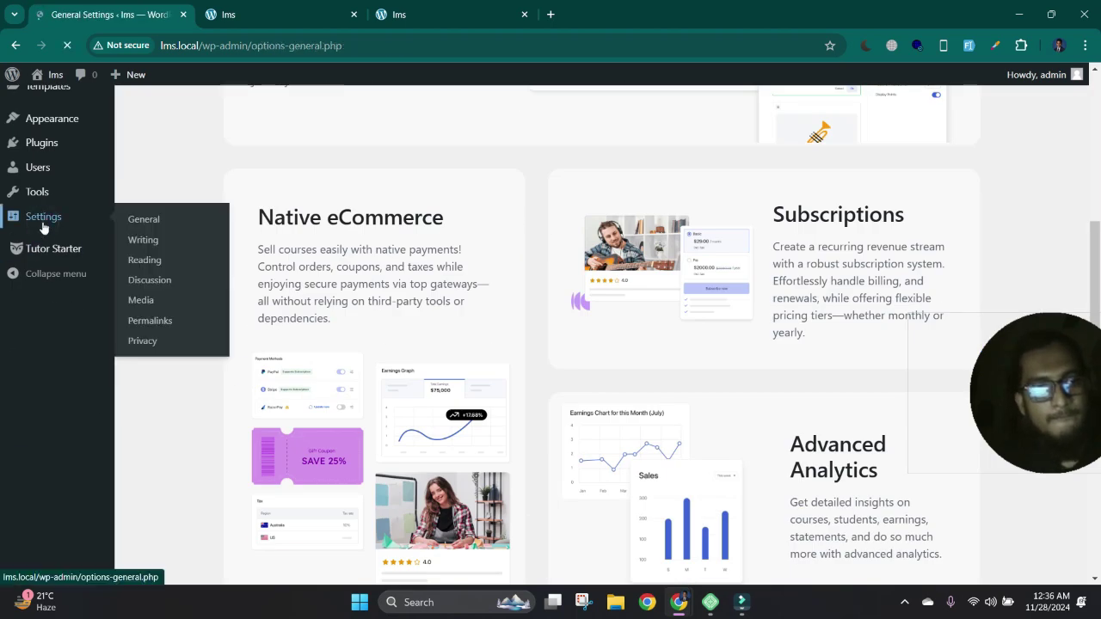
{"action": "scroll", "coordinate": [55, 516], "scroll_direction": "down", "scroll_amount": 3}
{"action": "left_click", "coordinate": [31, 485]}
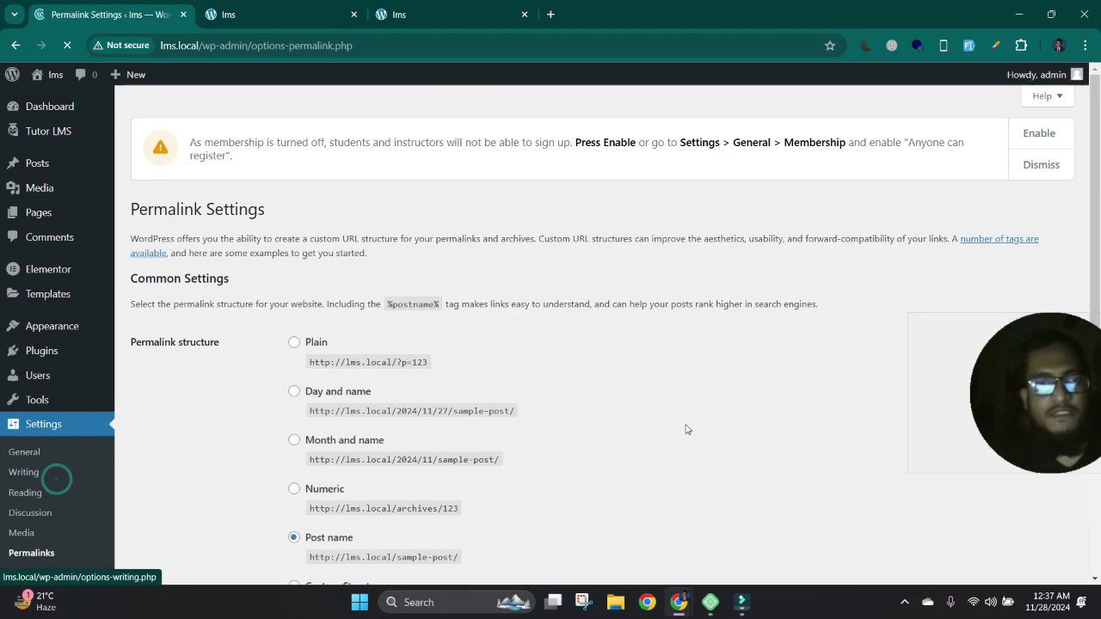
{"action": "scroll", "coordinate": [292, 258], "scroll_direction": "down", "scroll_amount": 5}
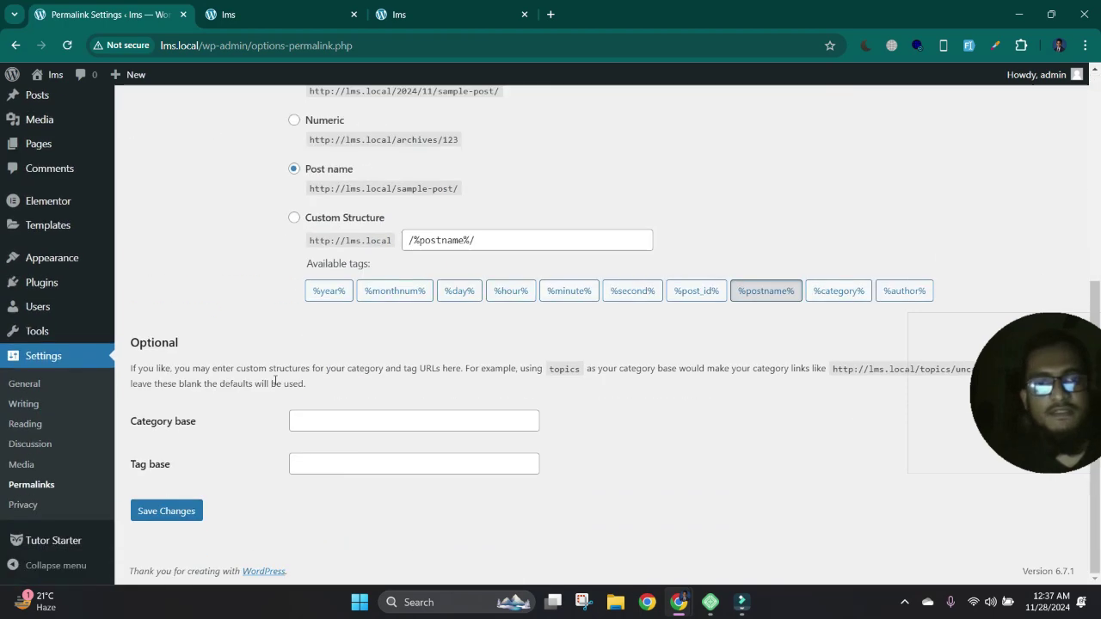
{"action": "left_click", "coordinate": [166, 511]}
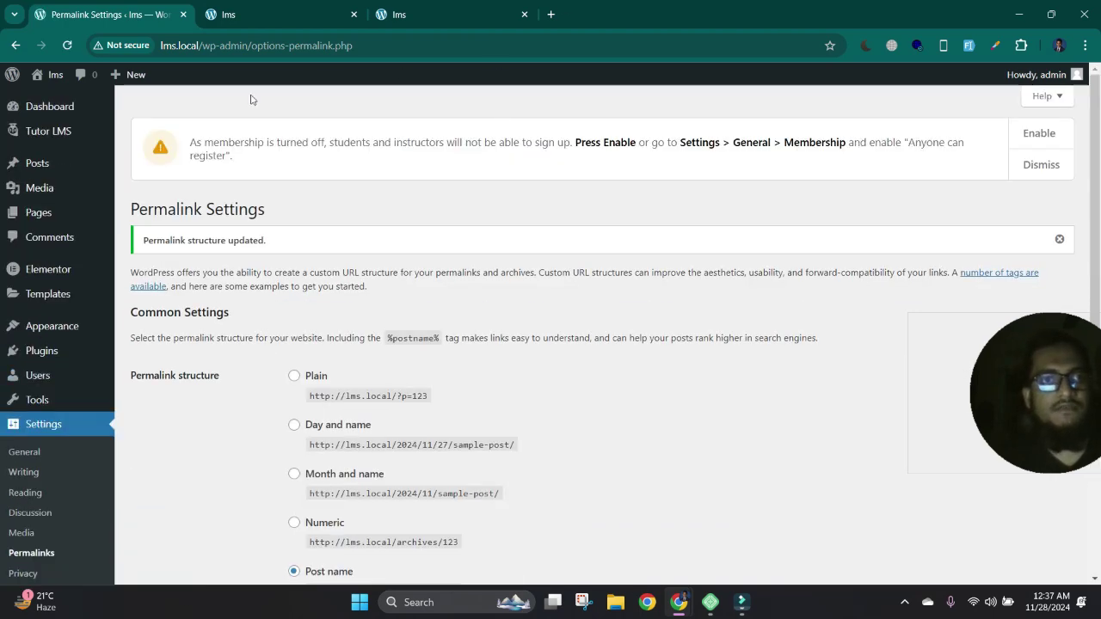
{"action": "left_click", "coordinate": [285, 15]}
- Reload the front-end course page and scroll through it
{"action": "left_click", "coordinate": [67, 45]}
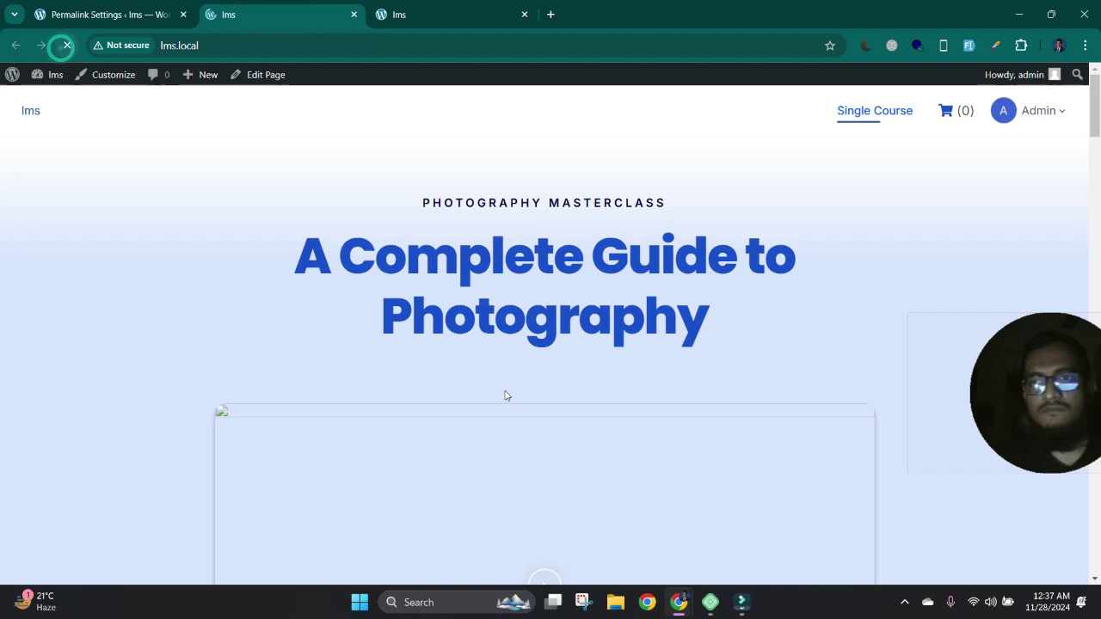
{"action": "scroll", "coordinate": [505, 396], "scroll_direction": "down", "scroll_amount": 5}
{"action": "scroll", "coordinate": [505, 393], "scroll_direction": "up", "scroll_amount": 10}
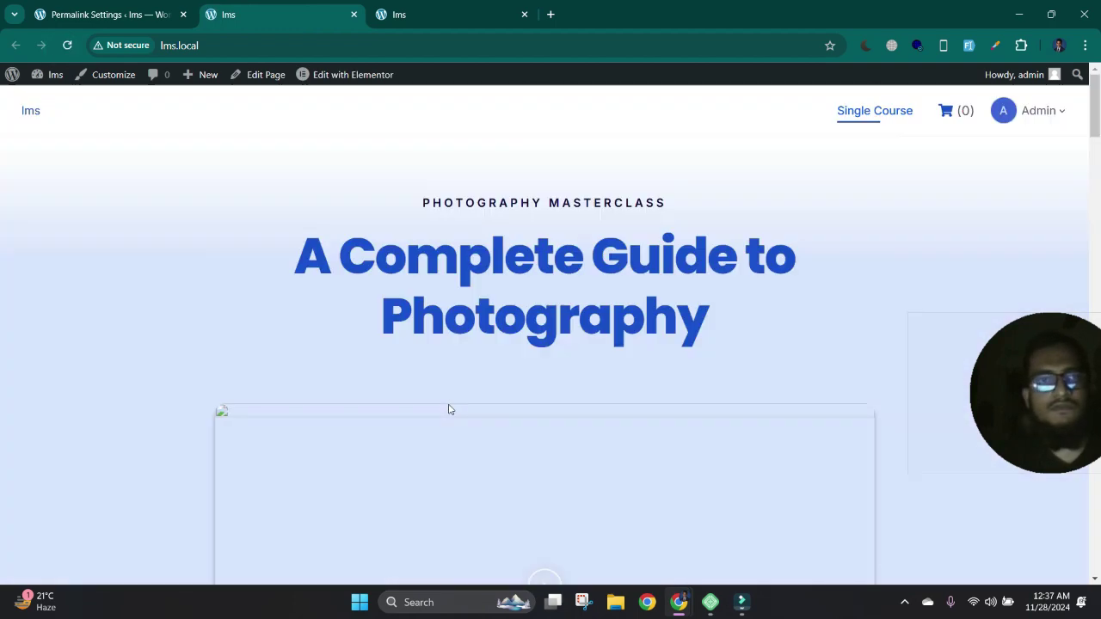
{"action": "scroll", "coordinate": [207, 439], "scroll_direction": "down", "scroll_amount": 5}
{"action": "scroll", "coordinate": [308, 302], "scroll_direction": "up", "scroll_amount": 3}
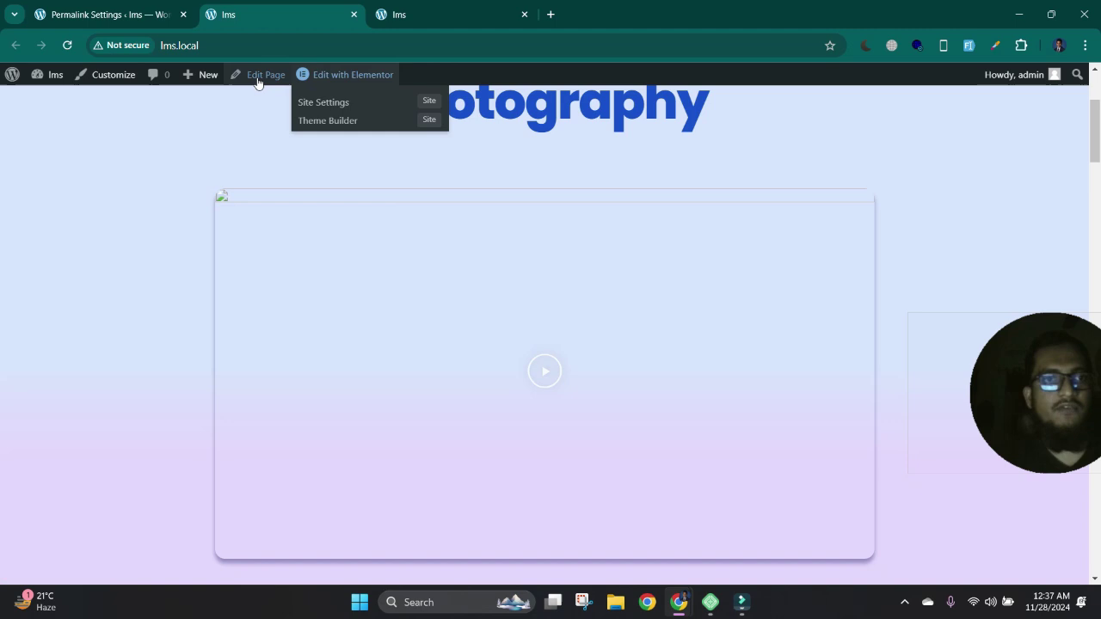
- Edit the Single Course page, dismiss the block editor welcome tour, and launch Elementor
{"action": "mouse_move", "coordinate": [323, 82]}
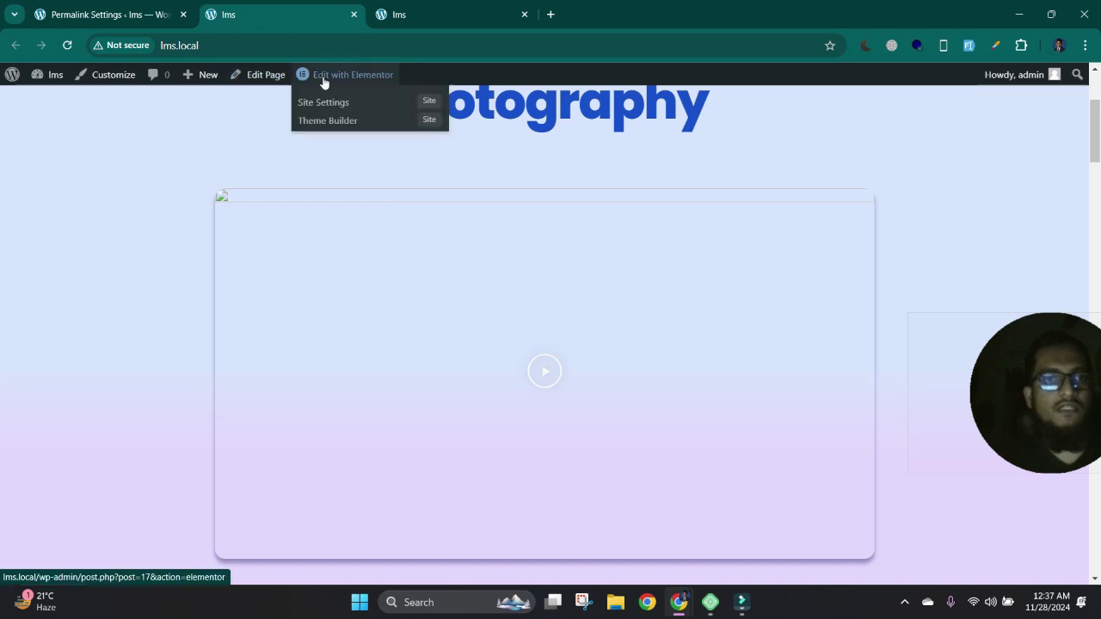
{"action": "left_click", "coordinate": [257, 75]}
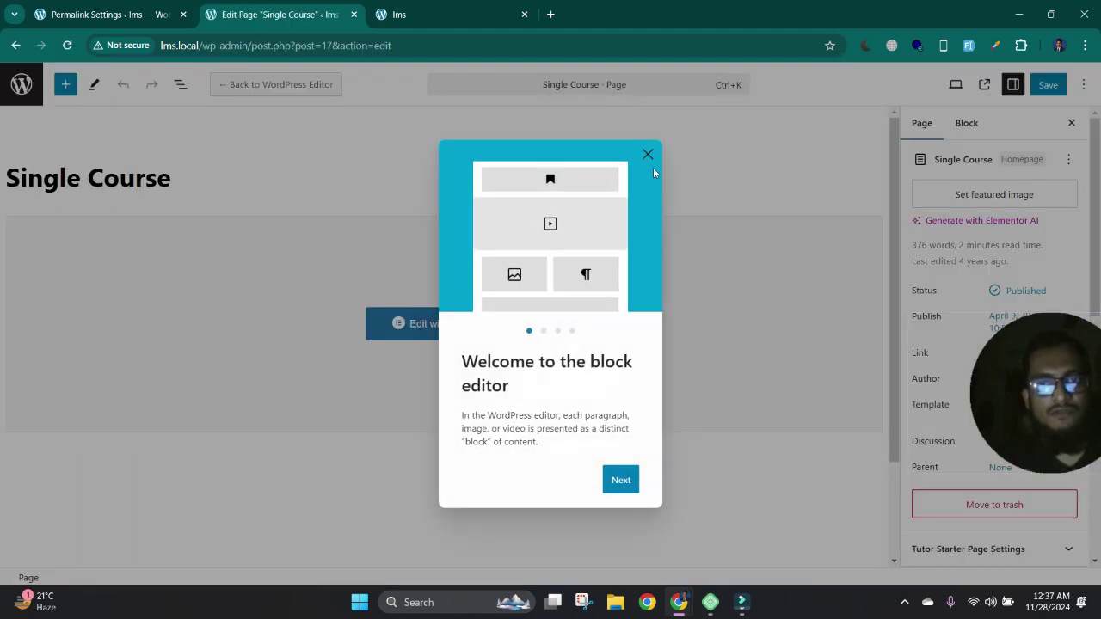
{"action": "left_click", "coordinate": [648, 157]}
{"action": "left_click", "coordinate": [420, 326]}
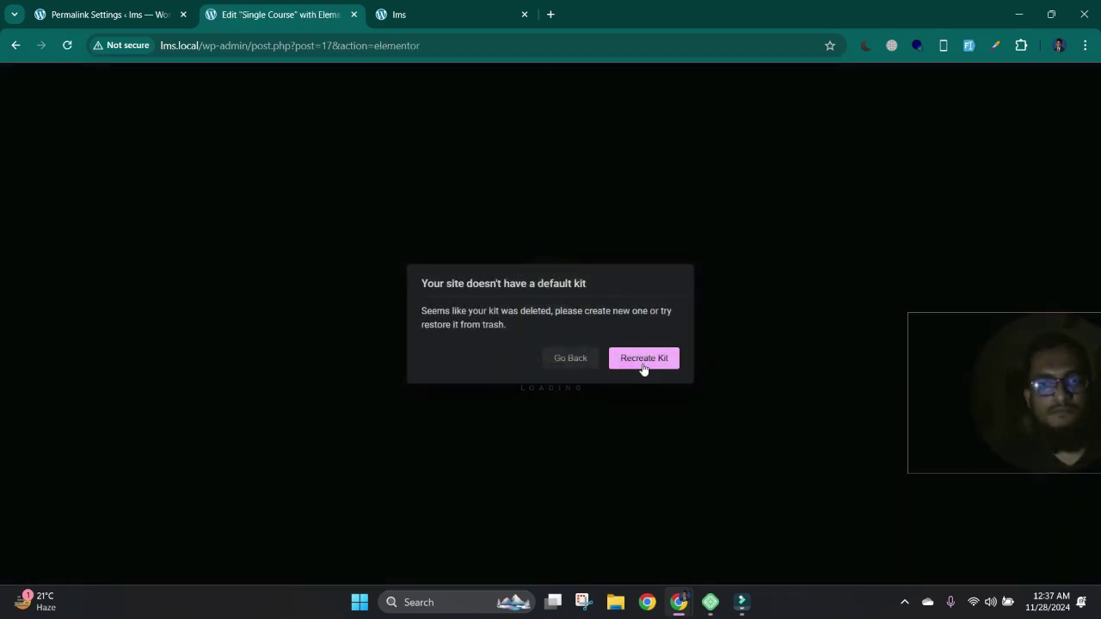
- Recreate the default Elementor kit and save the Elementor Tools settings
{"action": "left_click", "coordinate": [645, 359]}
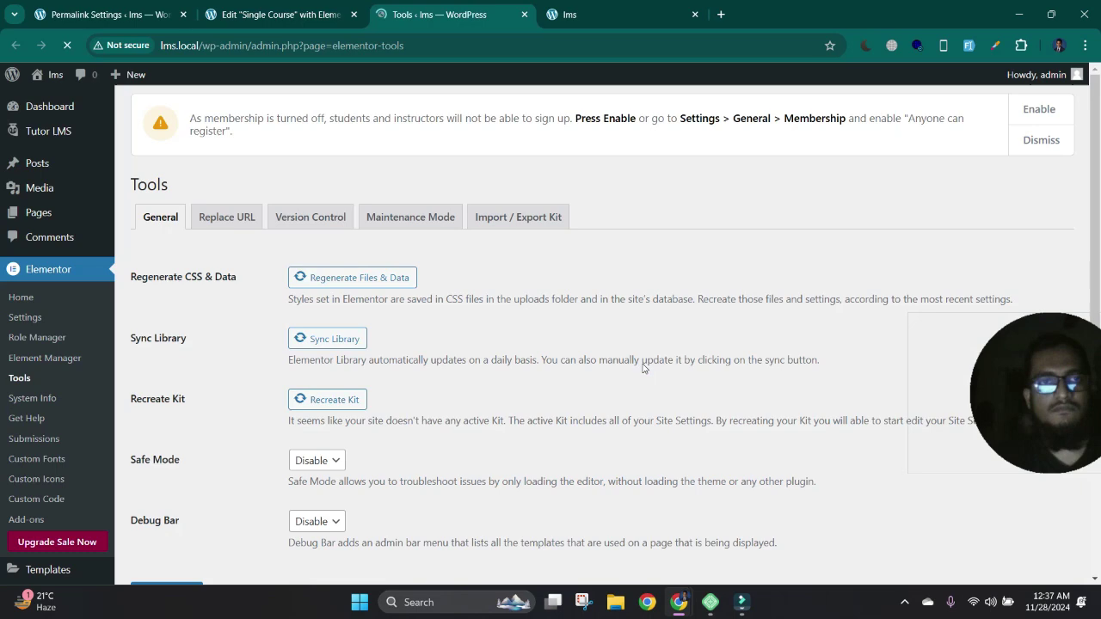
{"action": "scroll", "coordinate": [215, 297], "scroll_direction": "down", "scroll_amount": 2}
{"action": "left_click", "coordinate": [184, 430]}
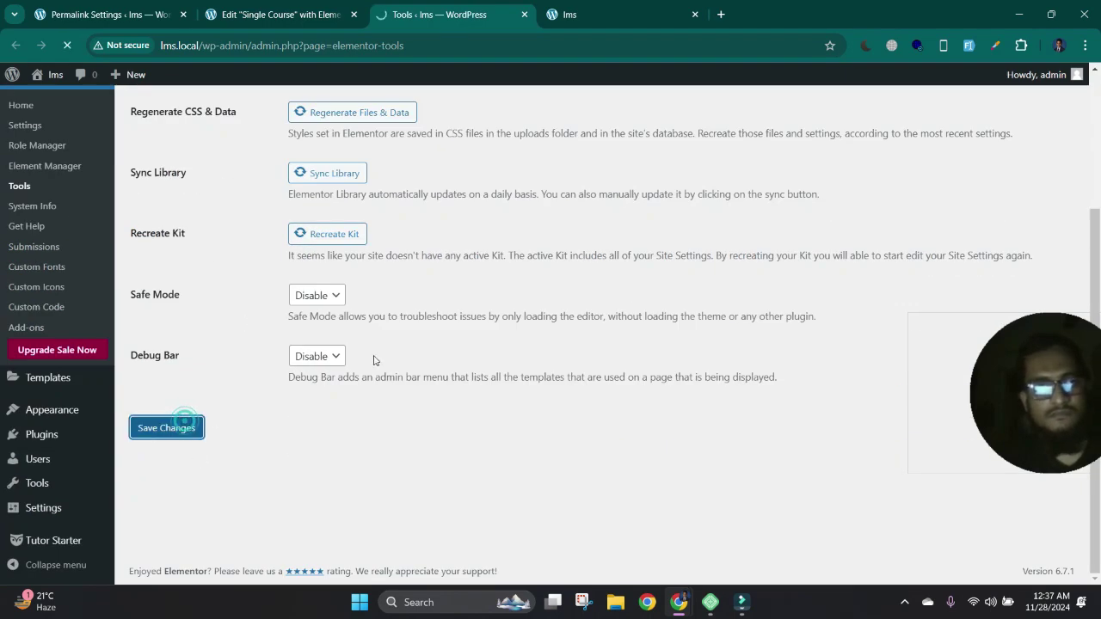
- Sync the Elementor library, regenerate files and data, recreate the kit, then reload the Single Course editor
{"action": "left_click", "coordinate": [349, 226]}
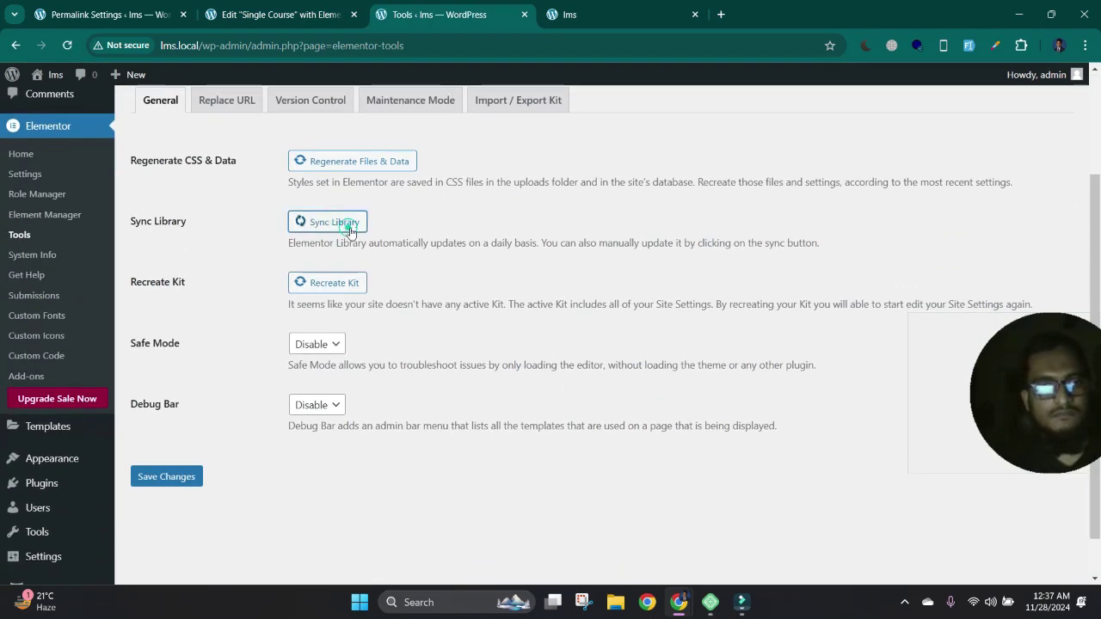
{"action": "left_click", "coordinate": [389, 161]}
{"action": "left_click", "coordinate": [348, 285]}
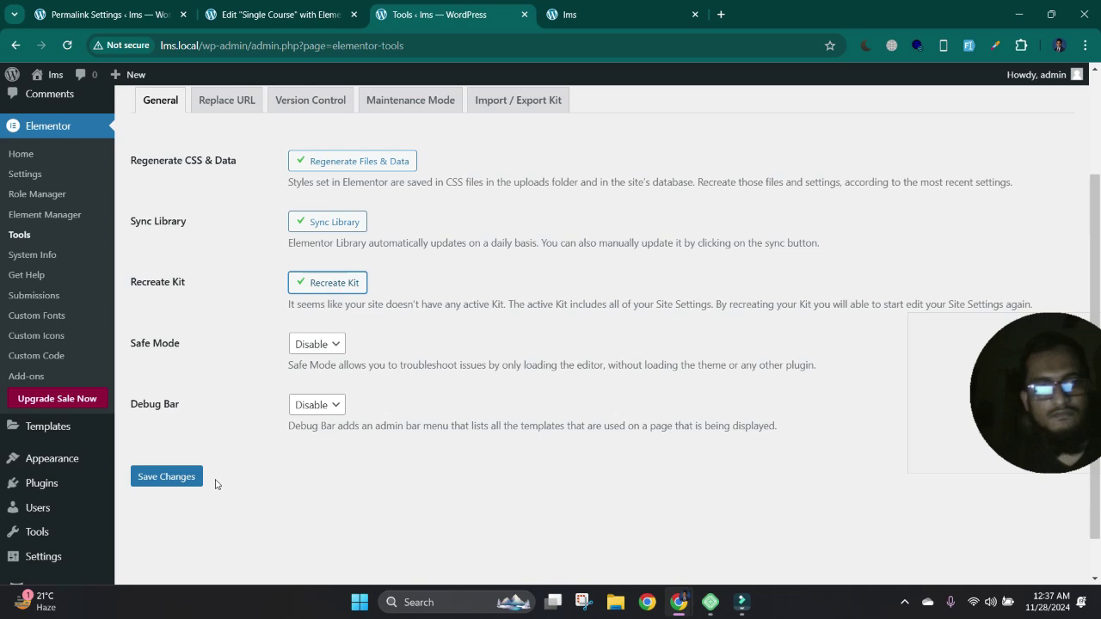
{"action": "left_click", "coordinate": [178, 476]}
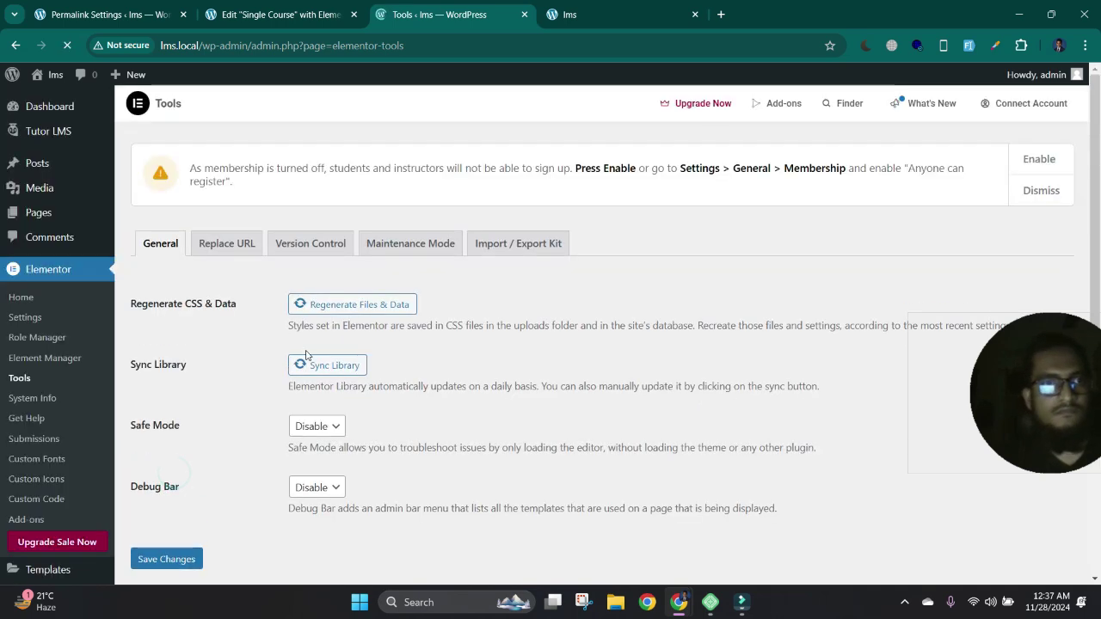
{"action": "left_click", "coordinate": [307, 15]}
{"action": "left_click", "coordinate": [68, 45]}
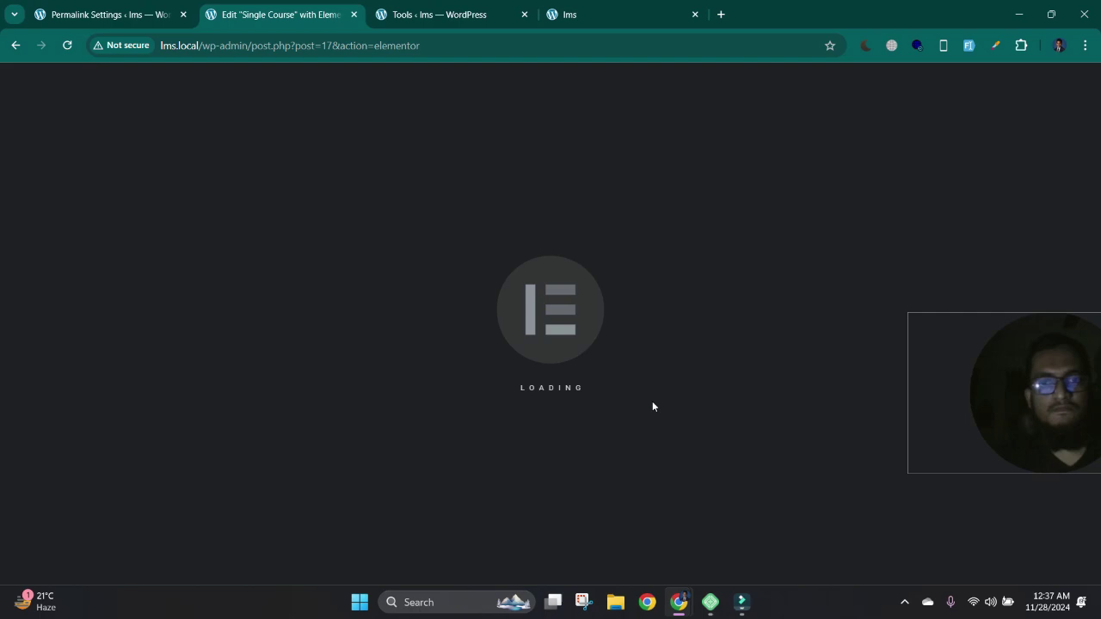
- Insert a Grid container with the 1-column, 2-row preset below the newsletter signup section
{"action": "scroll", "coordinate": [511, 322], "scroll_direction": "down", "scroll_amount": 5}
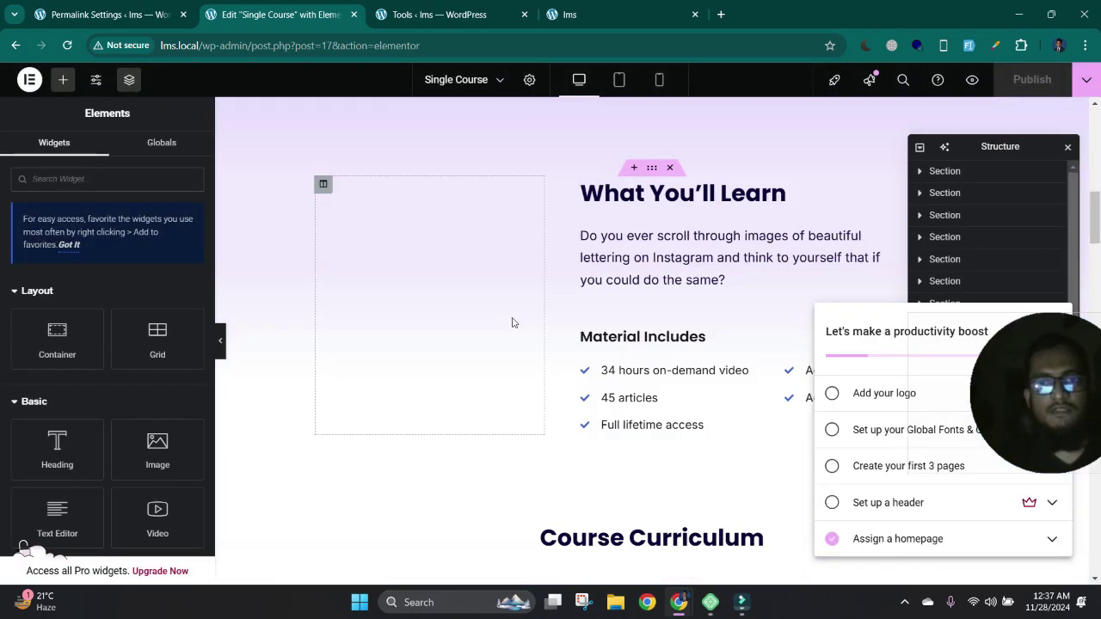
{"action": "scroll", "coordinate": [510, 324], "scroll_direction": "up", "scroll_amount": 4}
{"action": "scroll", "coordinate": [511, 323], "scroll_direction": "up", "scroll_amount": 1}
{"action": "left_click", "coordinate": [673, 251]}
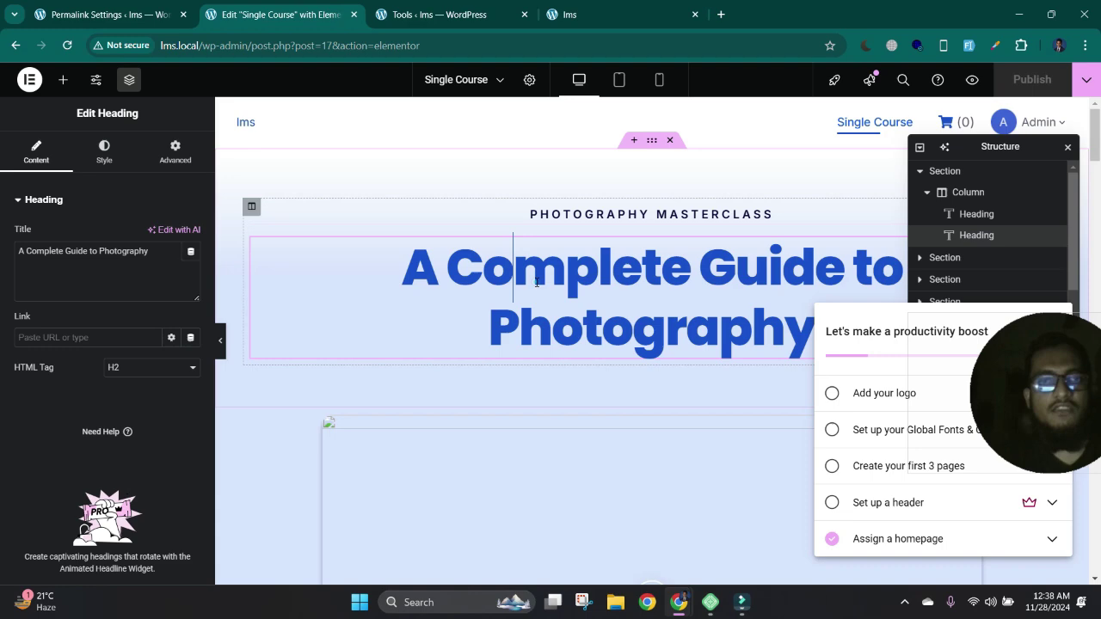
{"action": "scroll", "coordinate": [532, 267], "scroll_direction": "down", "scroll_amount": 7}
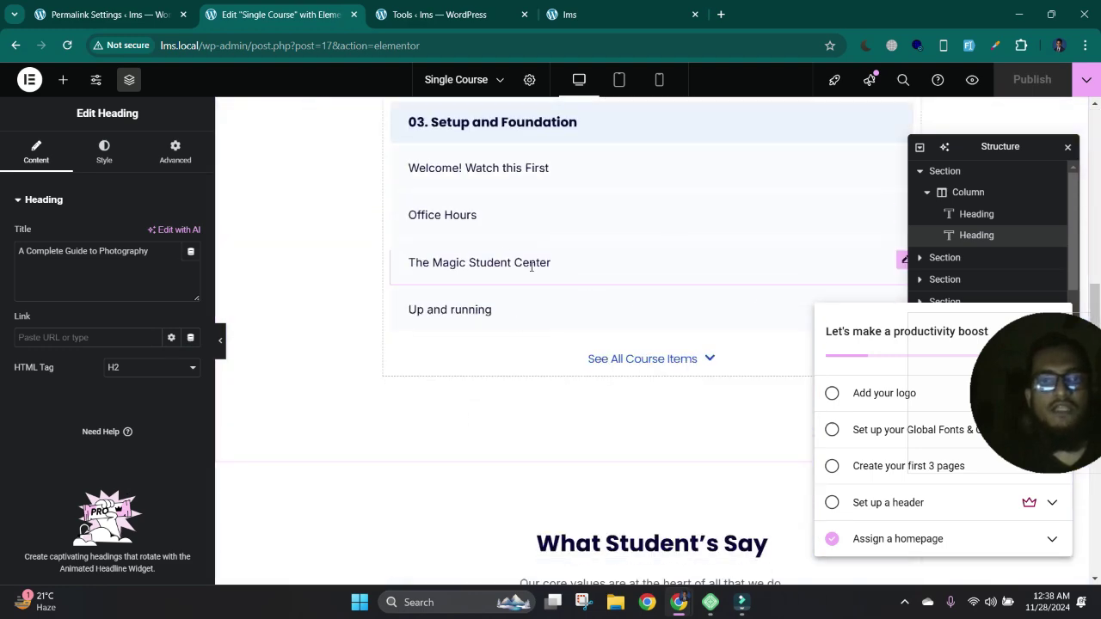
{"action": "scroll", "coordinate": [531, 267], "scroll_direction": "down", "scroll_amount": 10}
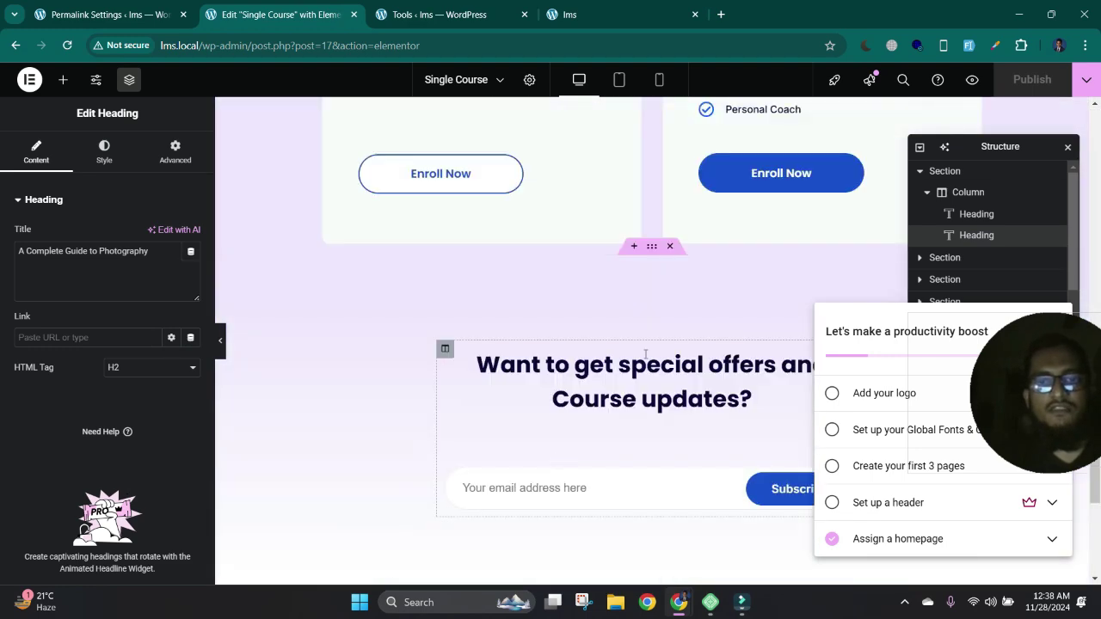
{"action": "scroll", "coordinate": [620, 263], "scroll_direction": "down", "scroll_amount": 5}
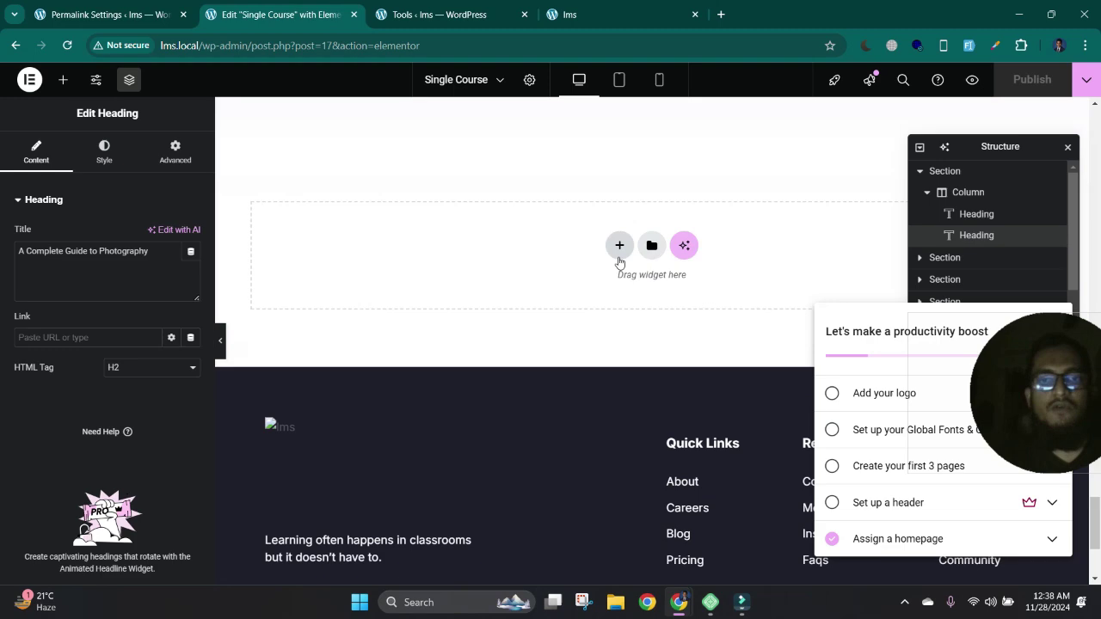
{"action": "left_click", "coordinate": [619, 258]}
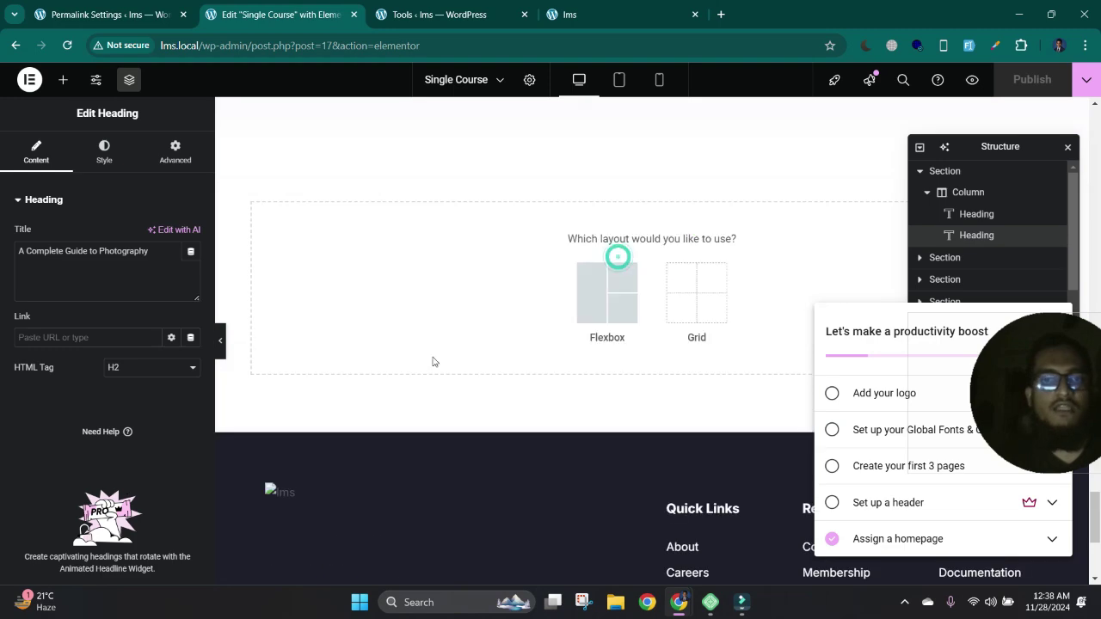
{"action": "left_click", "coordinate": [682, 284]}
{"action": "left_click", "coordinate": [553, 313]}
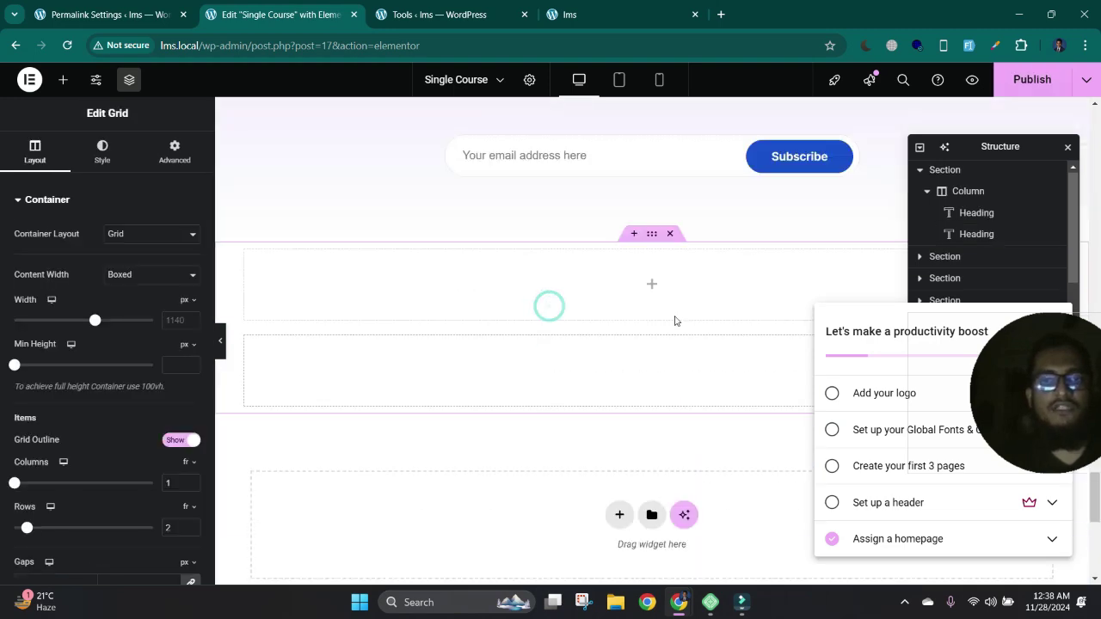
{"action": "scroll", "coordinate": [558, 395], "scroll_direction": "up", "scroll_amount": 10}
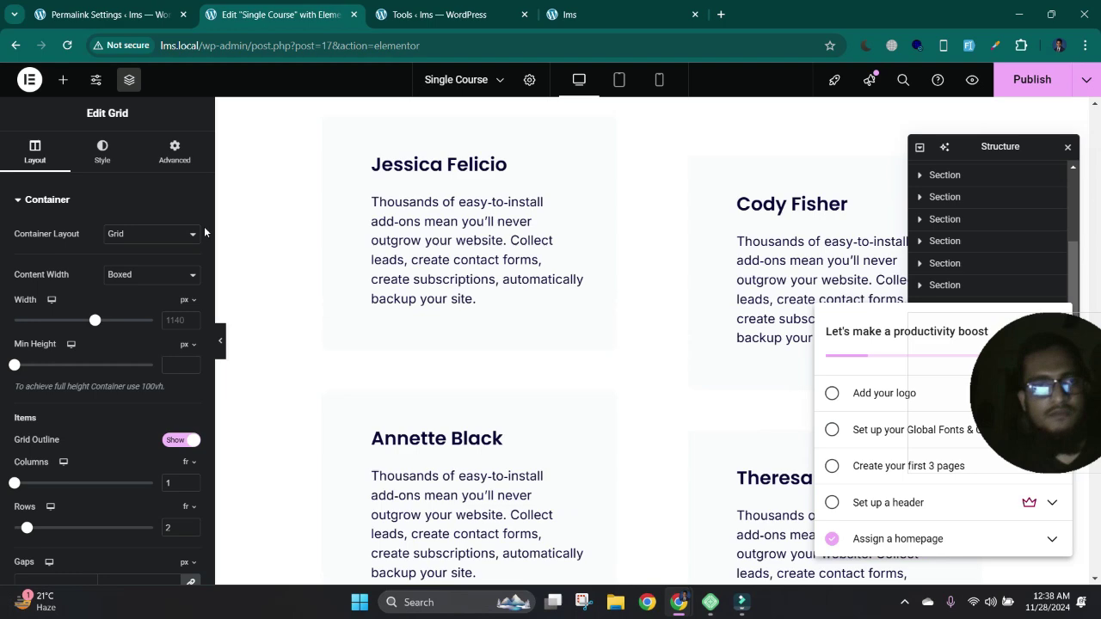
- From the WordPress admin, go to Tutor LMS Courses and add a new course
{"action": "left_click", "coordinate": [440, 15]}
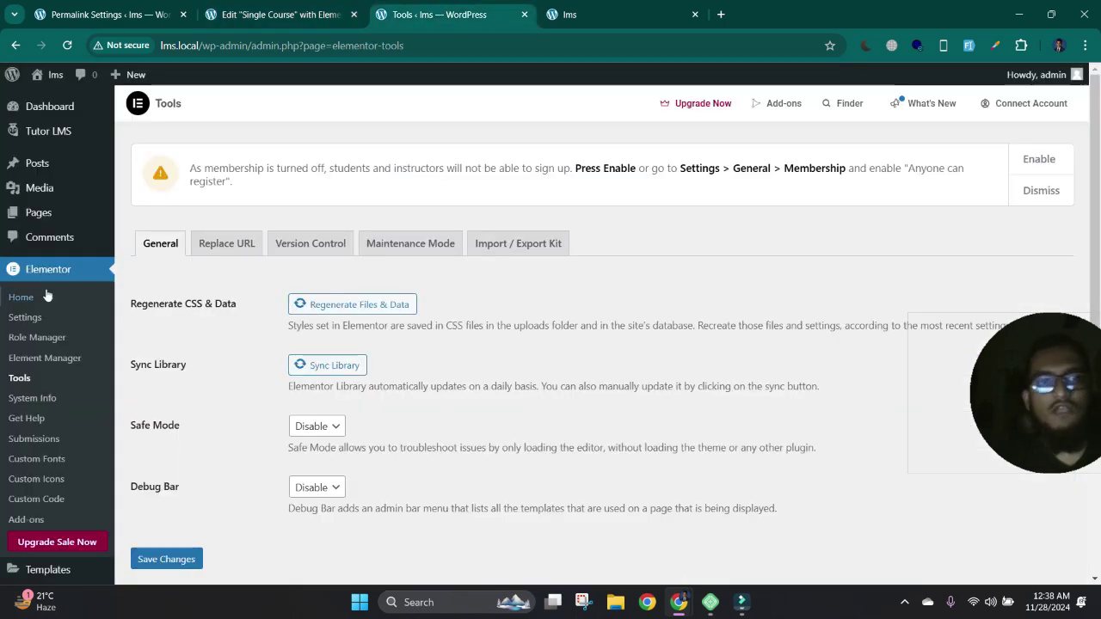
{"action": "scroll", "coordinate": [51, 284], "scroll_direction": "down", "scroll_amount": 2}
{"action": "scroll", "coordinate": [52, 258], "scroll_direction": "up", "scroll_amount": 2}
{"action": "mouse_move", "coordinate": [66, 136]}
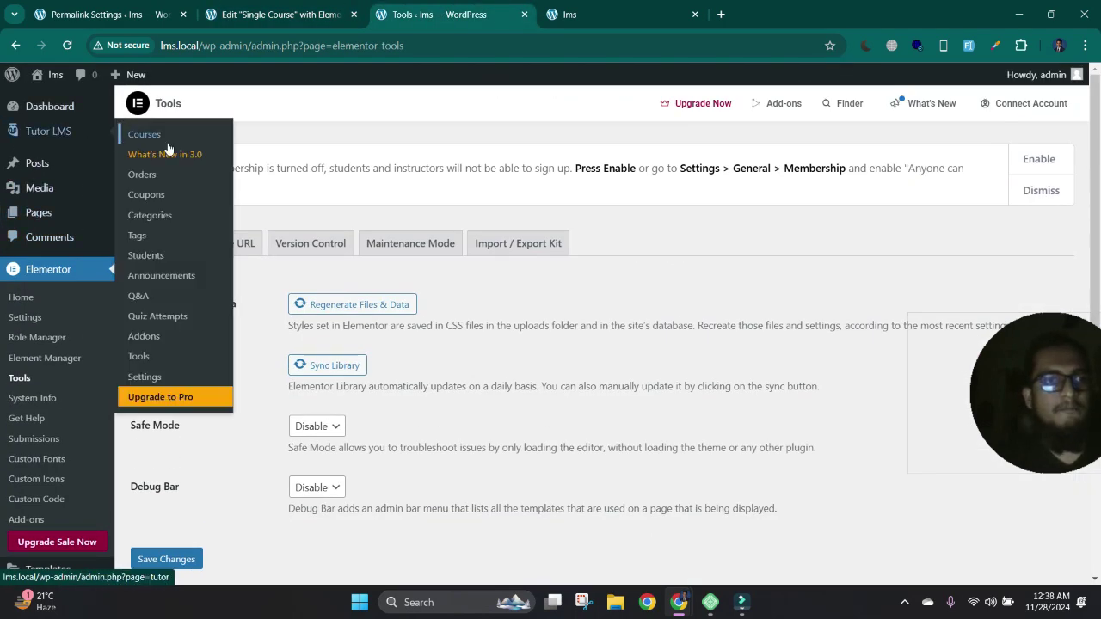
{"action": "left_click", "coordinate": [142, 135]}
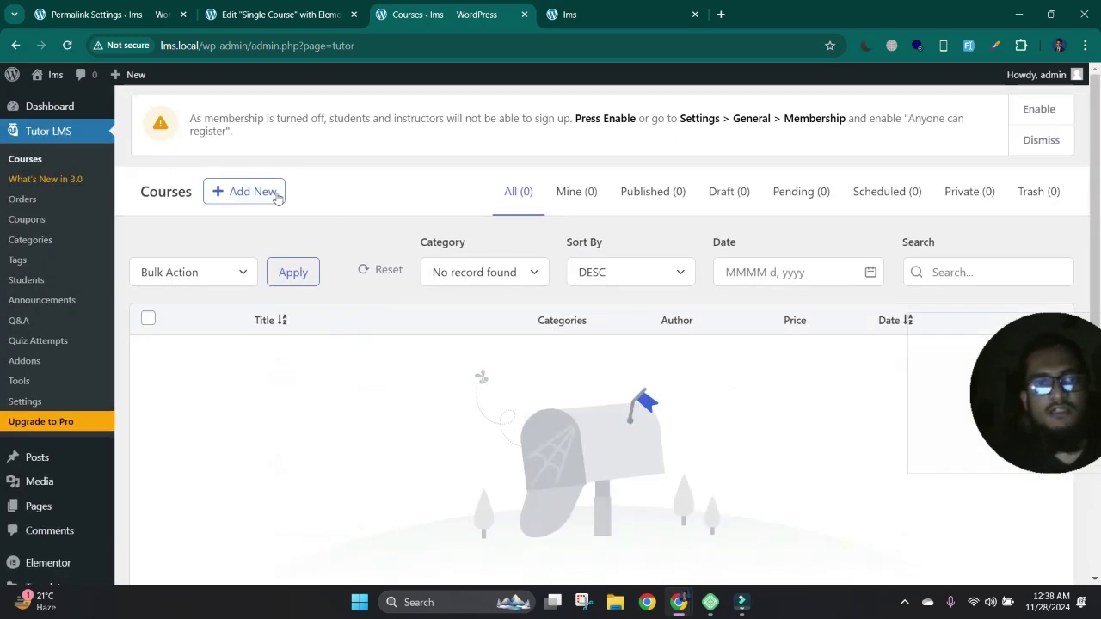
{"action": "left_click", "coordinate": [241, 192]}
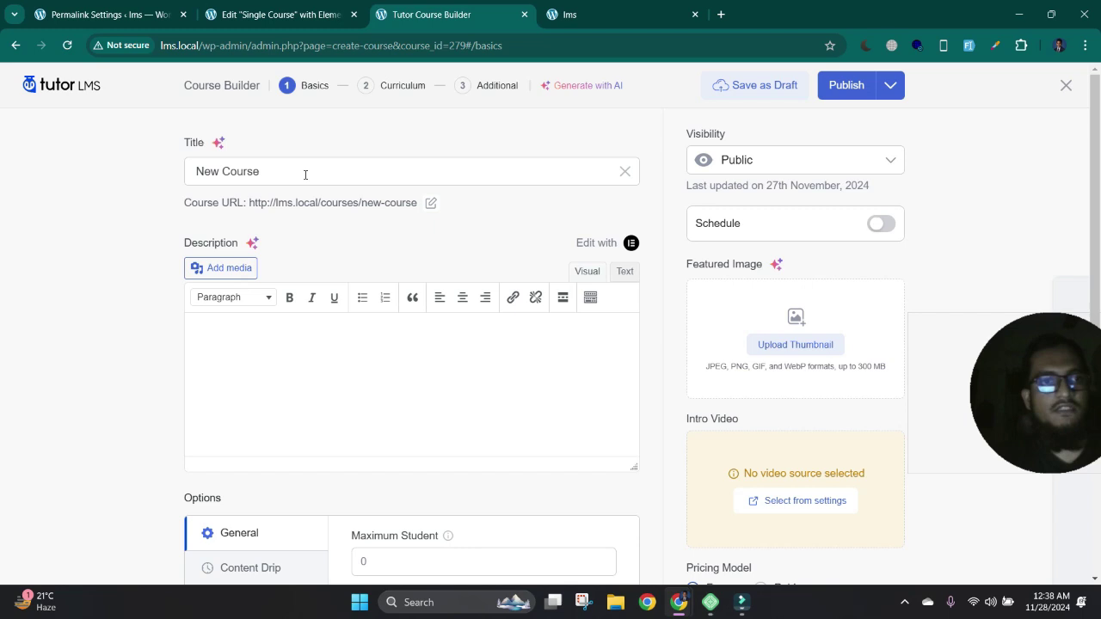
- Retitle the course 'Demo course' and enter the description 'Here we go'
{"action": "left_click", "coordinate": [304, 174]}
{"action": "left_click", "coordinate": [241, 177]}
{"action": "triple_click", "coordinate": [237, 169]}
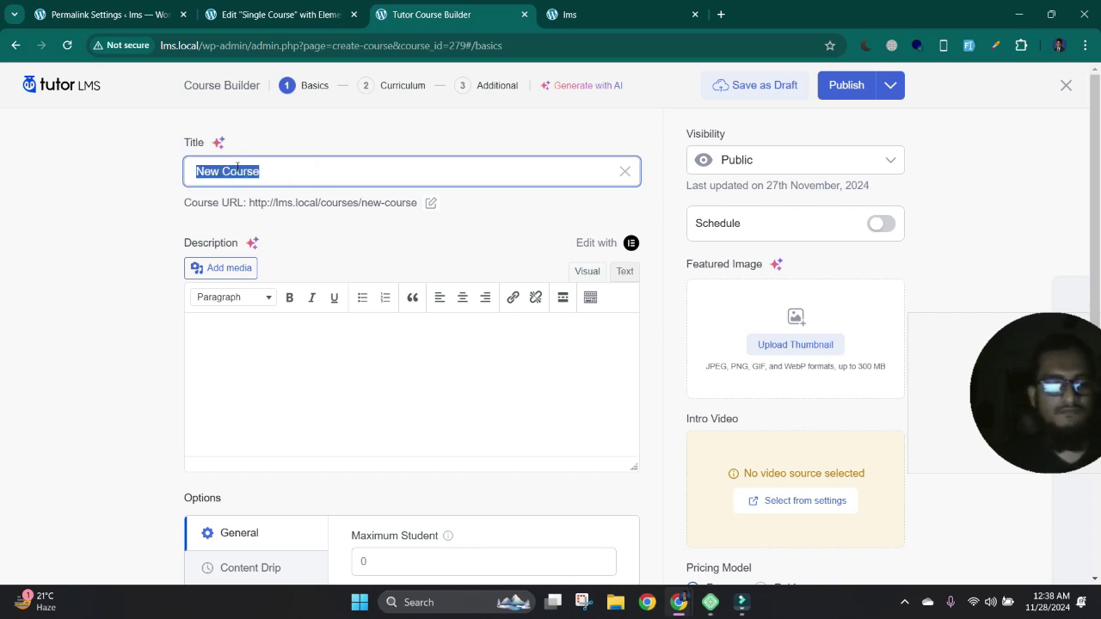
{"action": "type", "text": "Demo"}
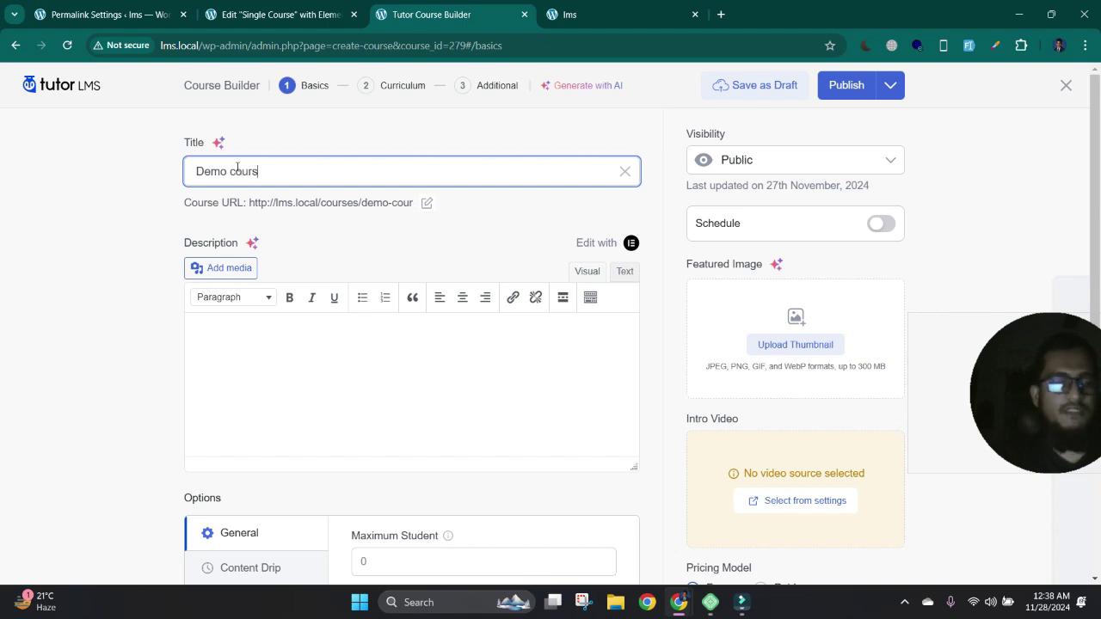
{"action": "left_click", "coordinate": [278, 370]}
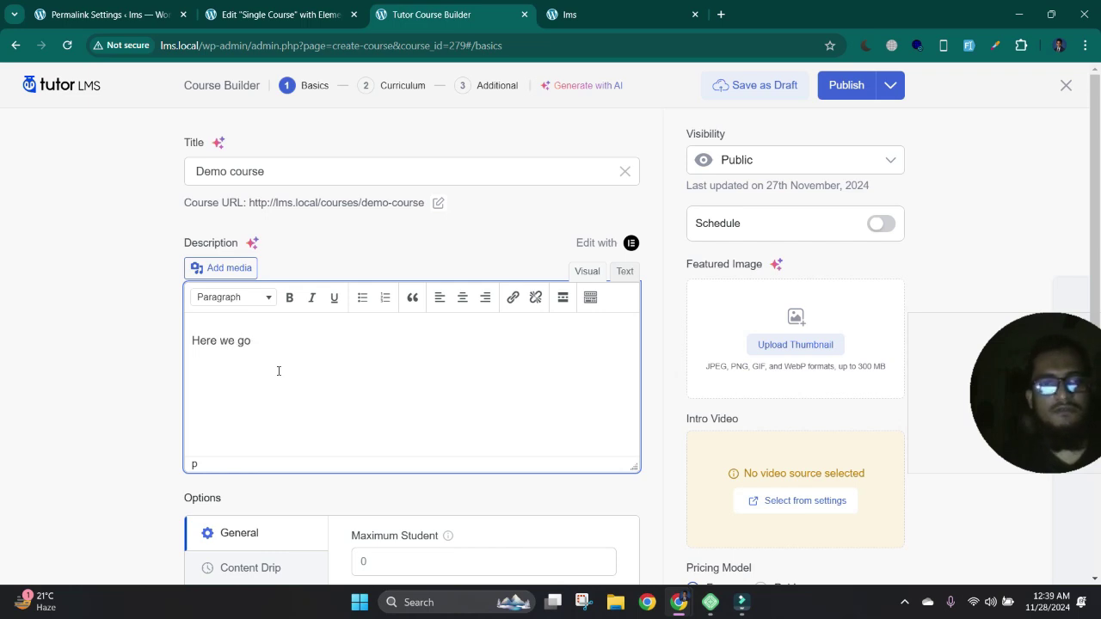
{"action": "scroll", "coordinate": [208, 385], "scroll_direction": "down", "scroll_amount": 3}
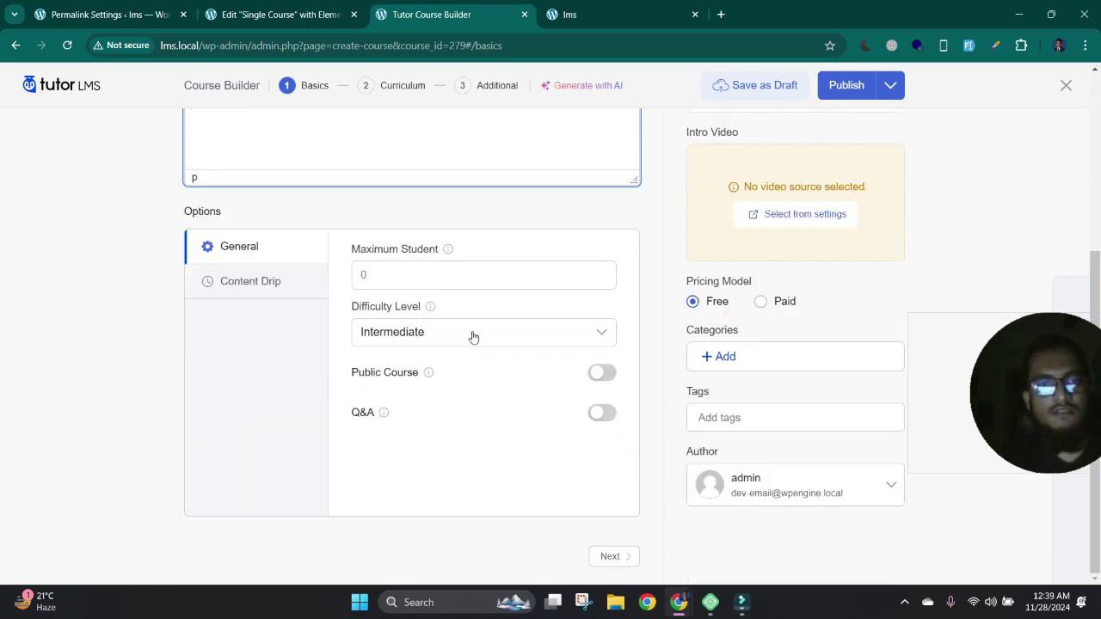
- Enable Public Course and Q&A, briefly checking the Content Drip options
{"action": "left_click", "coordinate": [596, 374]}
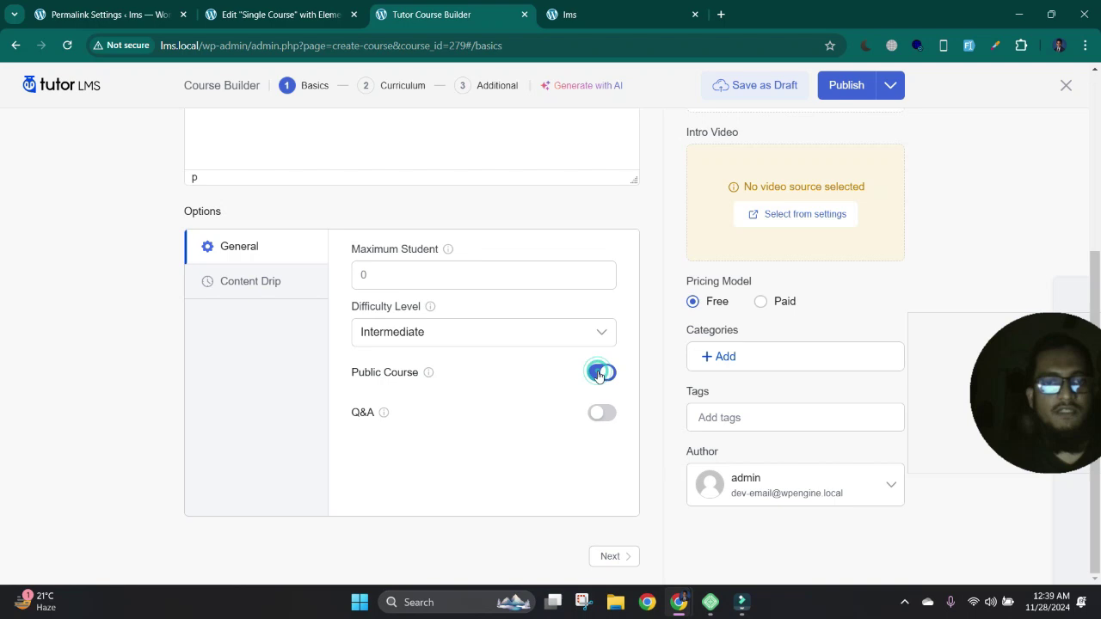
{"action": "left_click", "coordinate": [602, 417]}
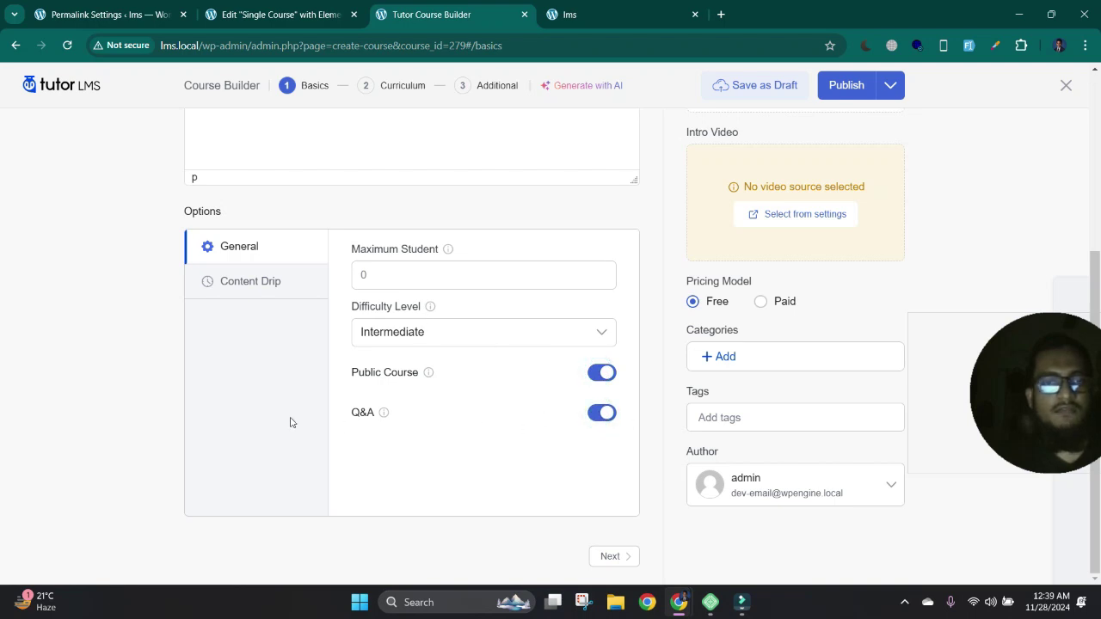
{"action": "left_click", "coordinate": [266, 283]}
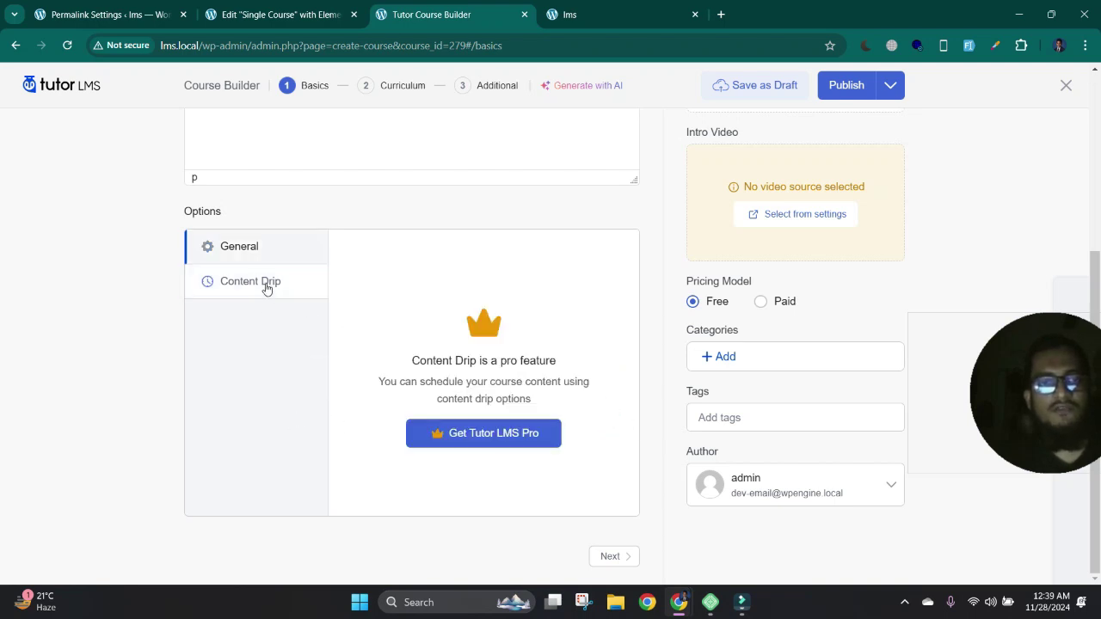
{"action": "left_click", "coordinate": [256, 246]}
{"action": "scroll", "coordinate": [777, 327], "scroll_direction": "up", "scroll_amount": 3}
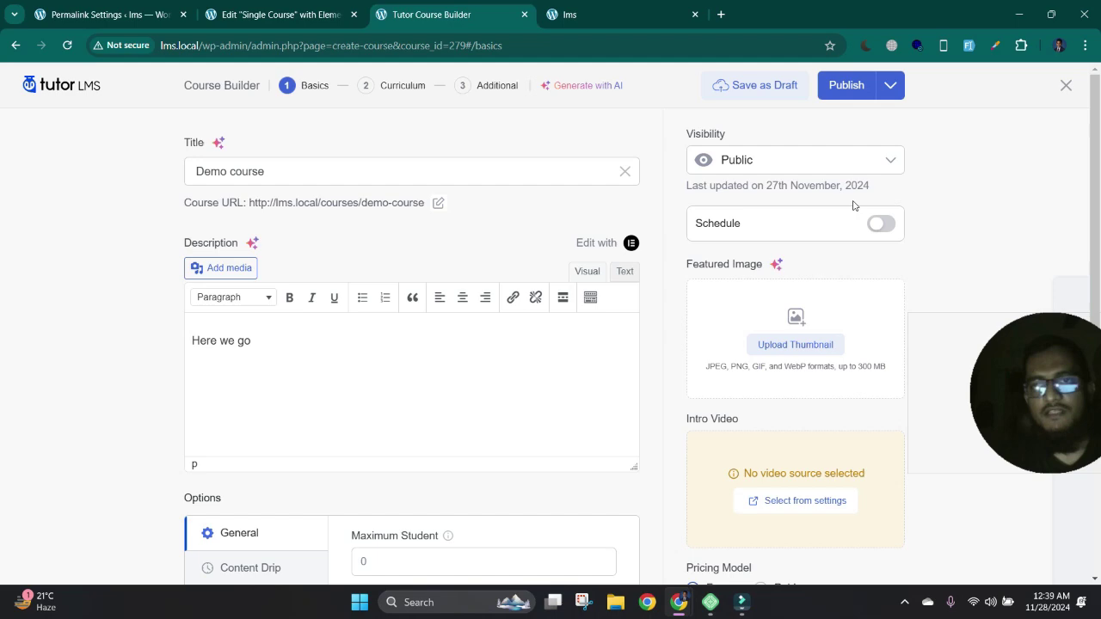
{"action": "scroll", "coordinate": [742, 174], "scroll_direction": "down", "scroll_amount": 2}
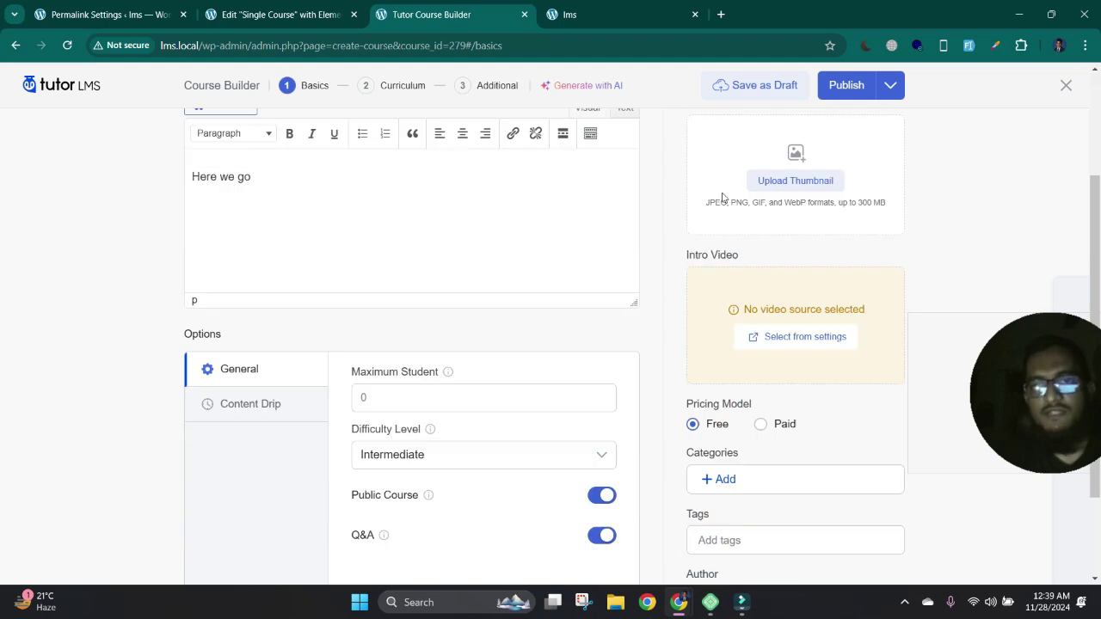
{"action": "scroll", "coordinate": [910, 256], "scroll_direction": "up", "scroll_amount": 2}
- Toggle course scheduling on and back off to preview its date fields
{"action": "left_click", "coordinate": [764, 232]}
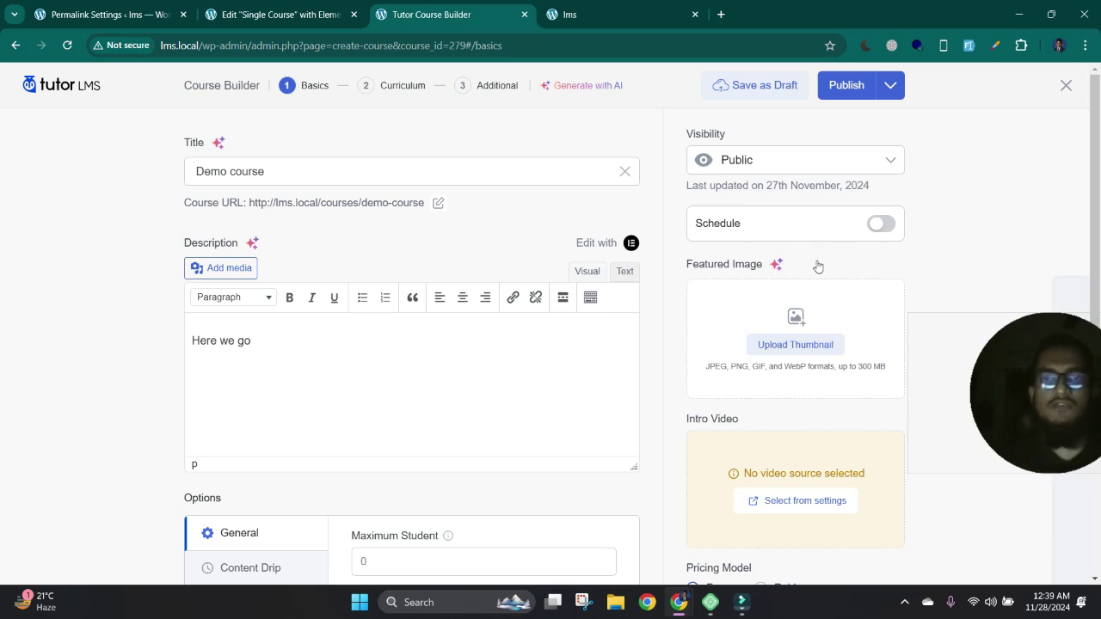
{"action": "left_click", "coordinate": [875, 233]}
{"action": "left_click", "coordinate": [875, 232]}
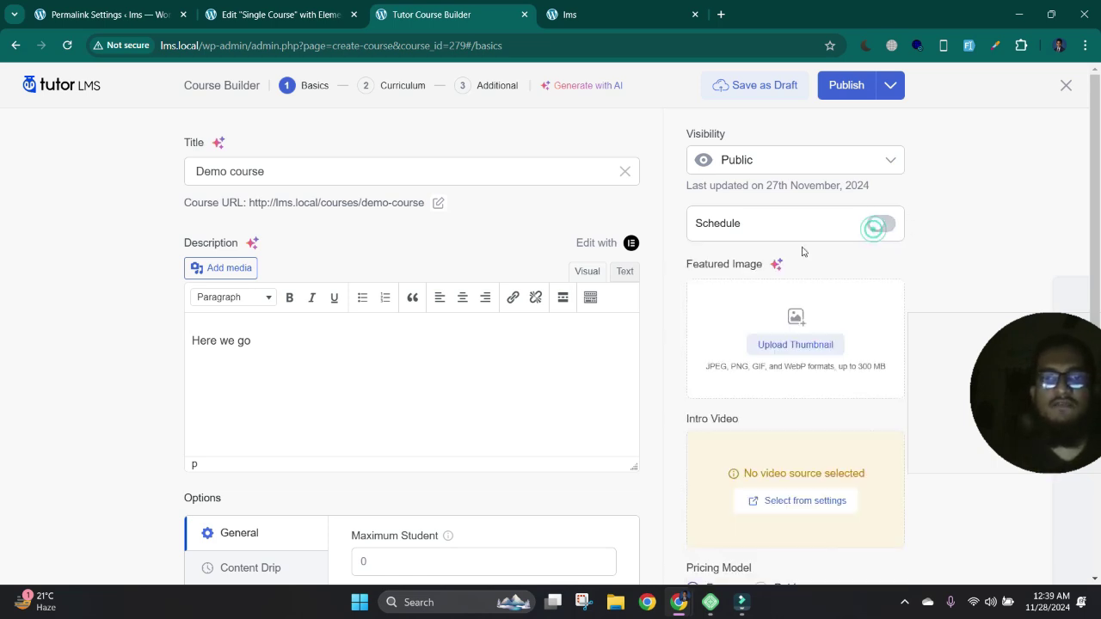
{"action": "scroll", "coordinate": [826, 284], "scroll_direction": "down", "scroll_amount": 2}
{"action": "scroll", "coordinate": [807, 308], "scroll_direction": "up", "scroll_amount": 2}
- Upload Leonardo_Phoenix_a_vibrant_and_dreamlike_cinematic_photograph_2.jpg from Downloads as the course thumbnail
{"action": "left_click", "coordinate": [777, 345]}
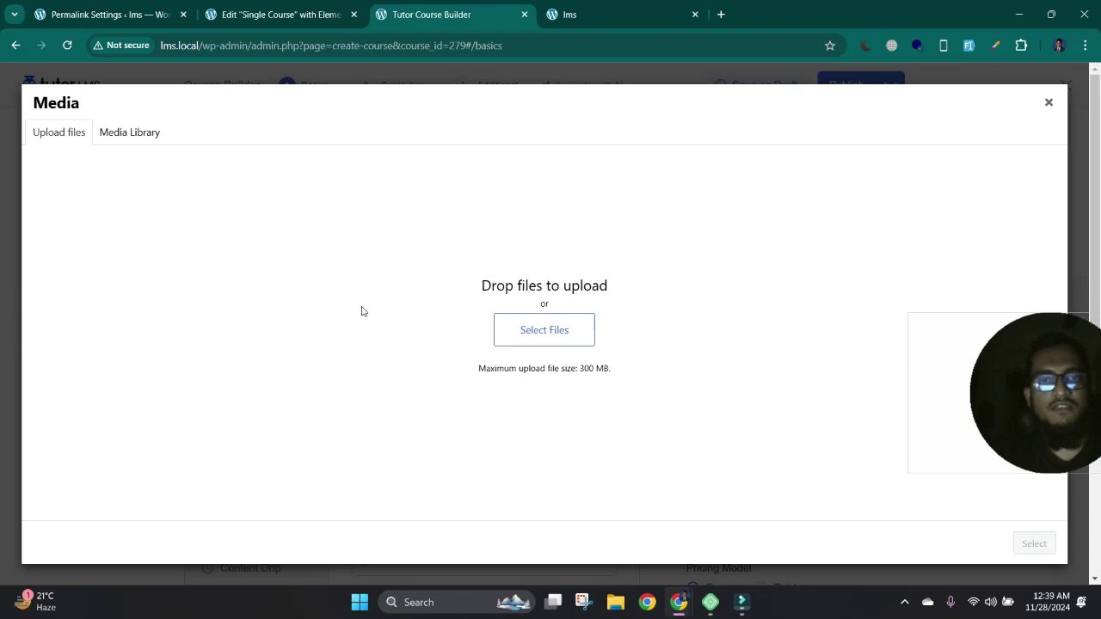
{"action": "left_click", "coordinate": [127, 138]}
{"action": "left_click", "coordinate": [68, 138]}
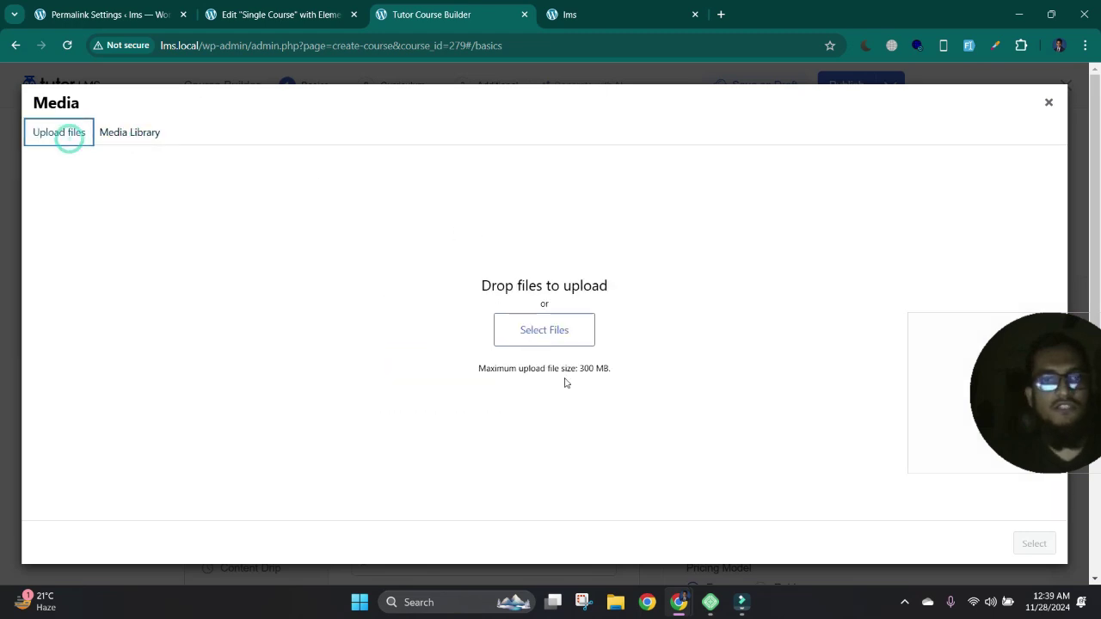
{"action": "left_click", "coordinate": [543, 335]}
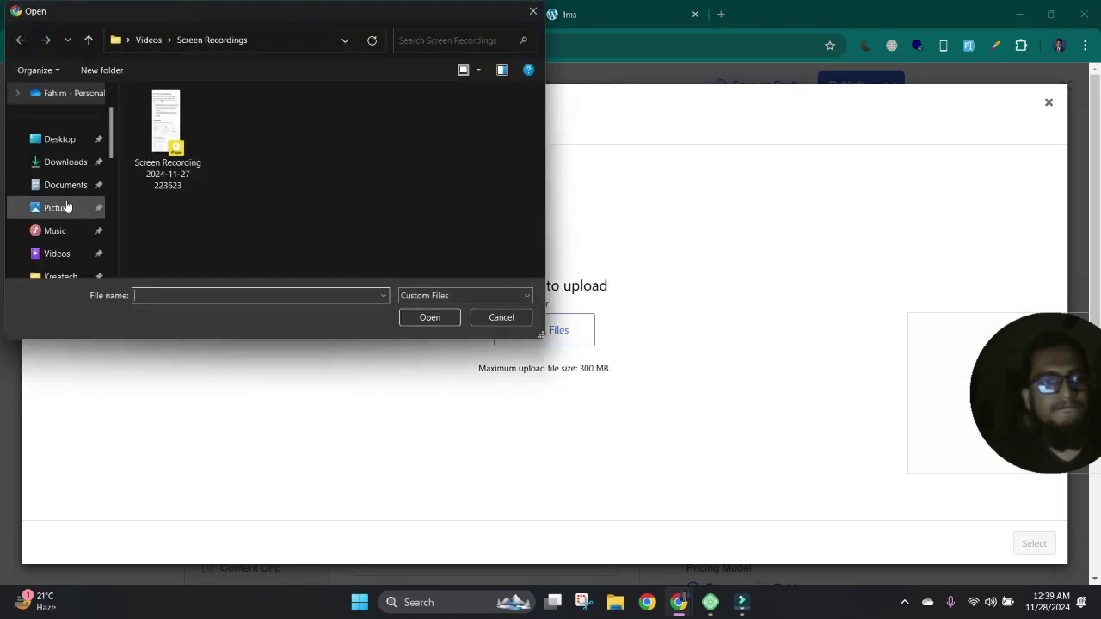
{"action": "left_click", "coordinate": [64, 163]}
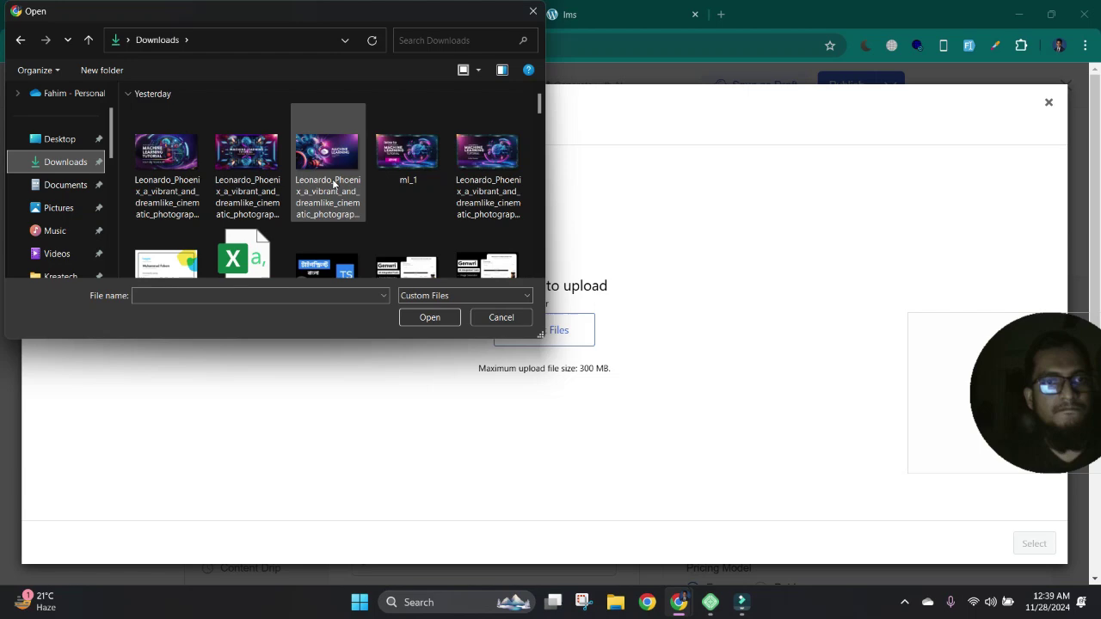
{"action": "double_click", "coordinate": [334, 184]}
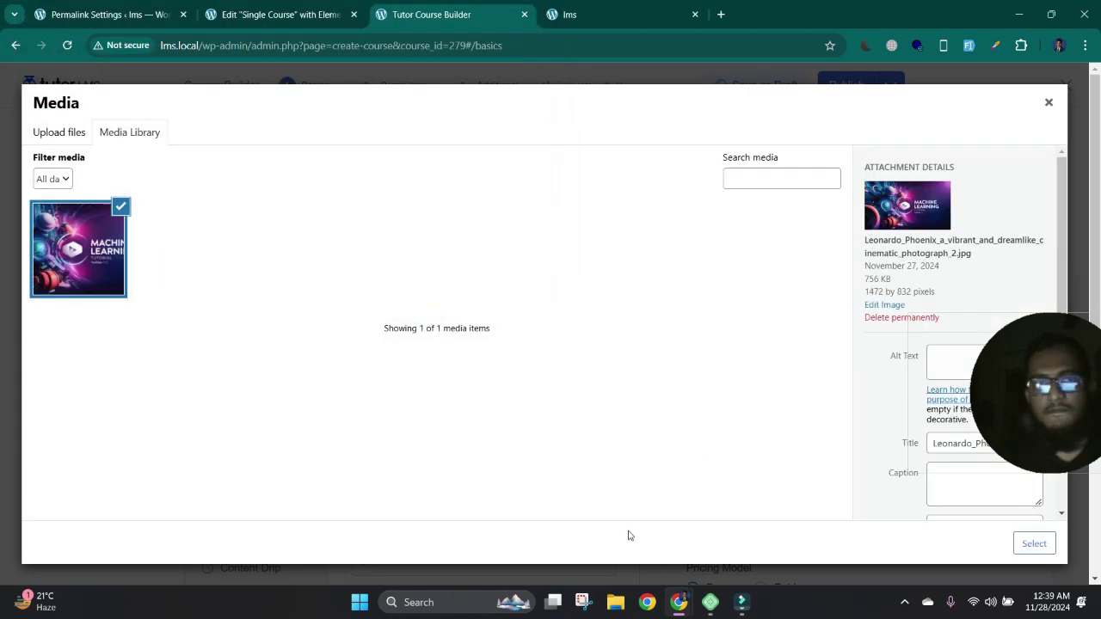
{"action": "left_click", "coordinate": [1044, 544]}
- Toggle the course pricing between paid and free, leaving it free
{"action": "scroll", "coordinate": [730, 325], "scroll_direction": "down", "scroll_amount": 3}
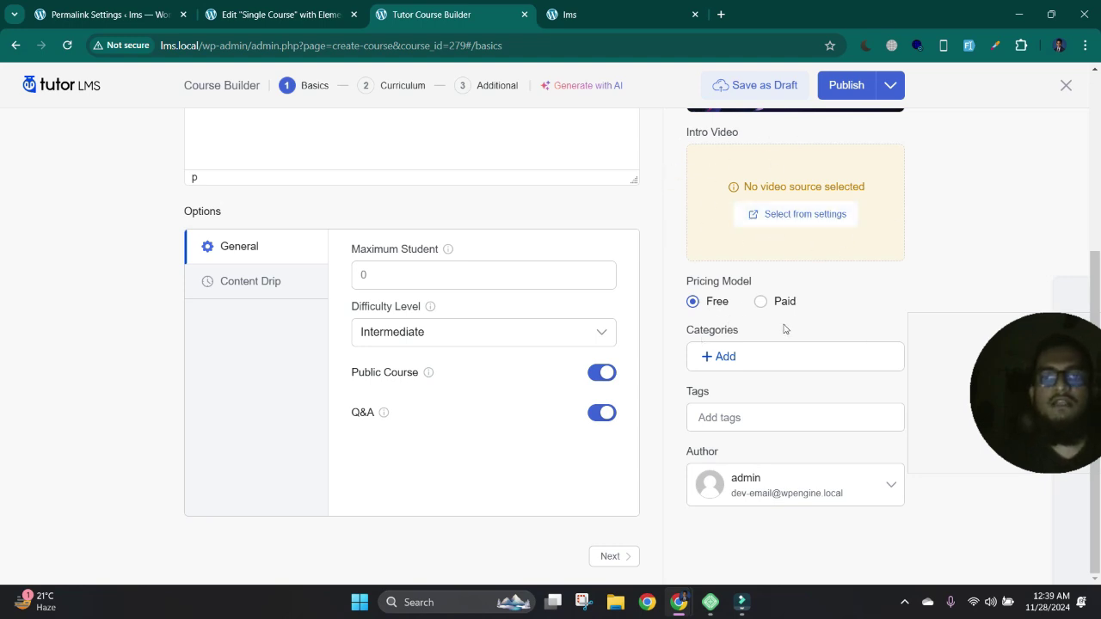
{"action": "left_click", "coordinate": [760, 303]}
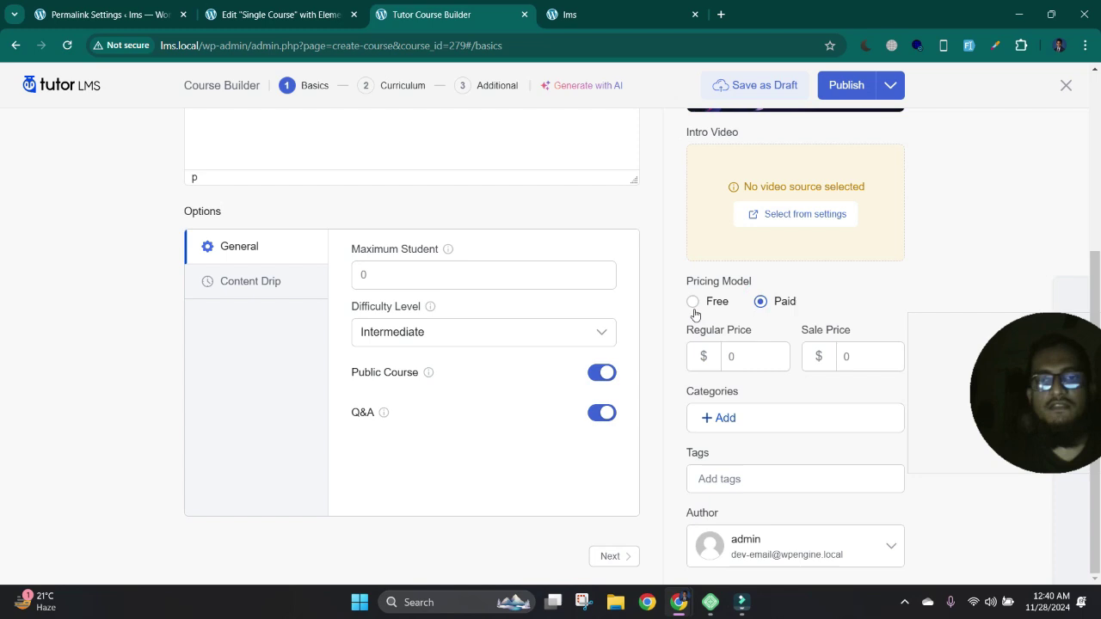
{"action": "left_click", "coordinate": [693, 302]}
{"action": "left_click", "coordinate": [760, 302]}
{"action": "left_click", "coordinate": [693, 302]}
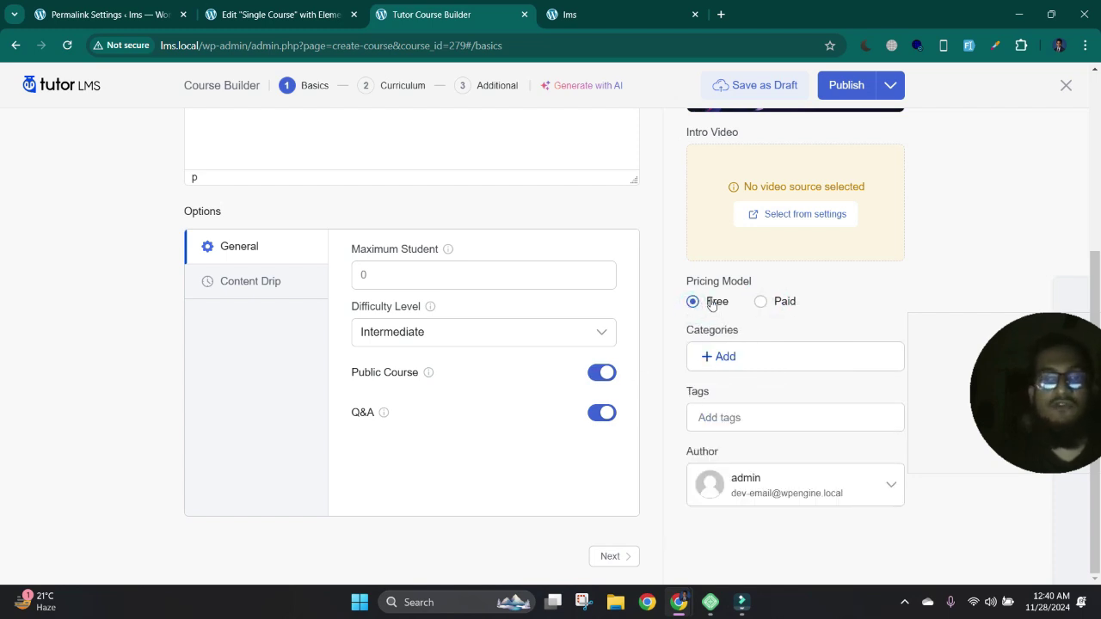
- Create a 'test' category and enter 'test' in the Tags field
{"action": "left_click", "coordinate": [740, 367]}
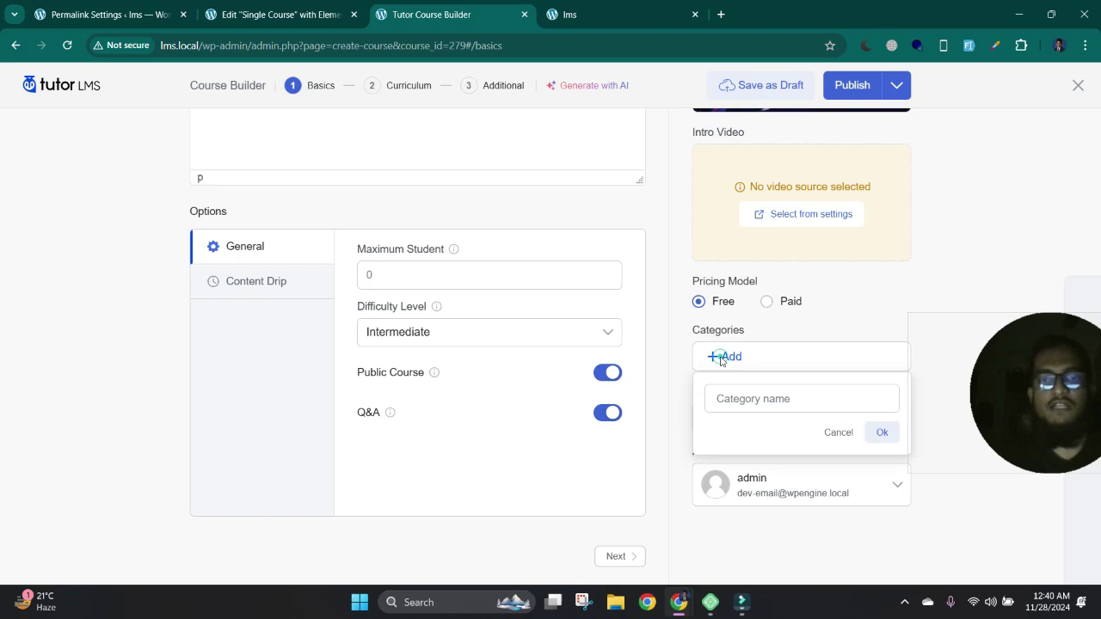
{"action": "type", "text": "test"}
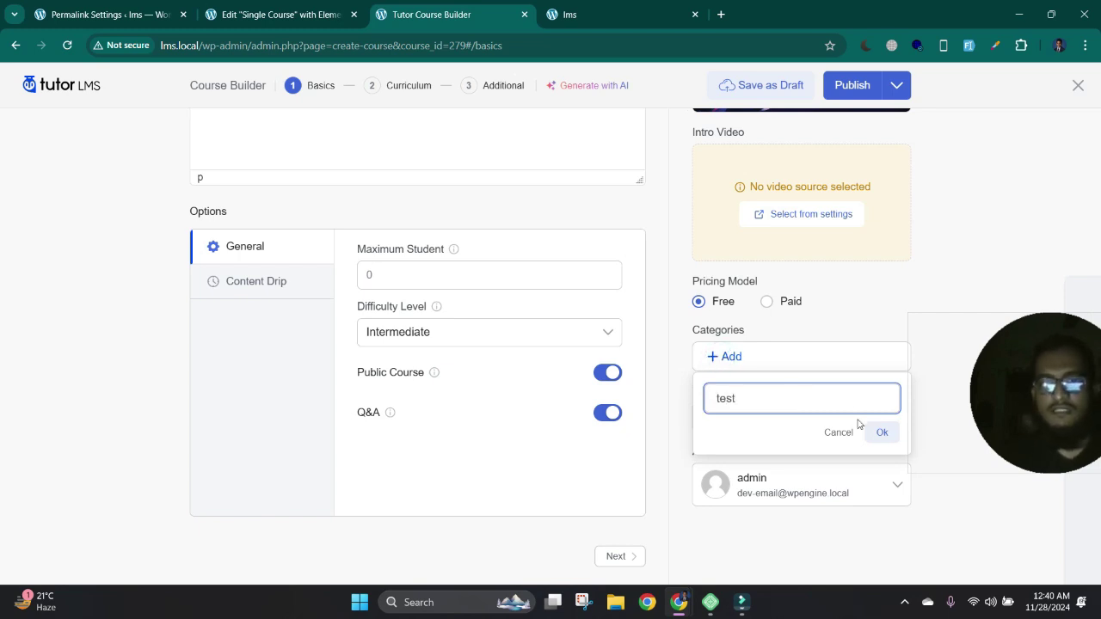
{"action": "left_click", "coordinate": [882, 431]}
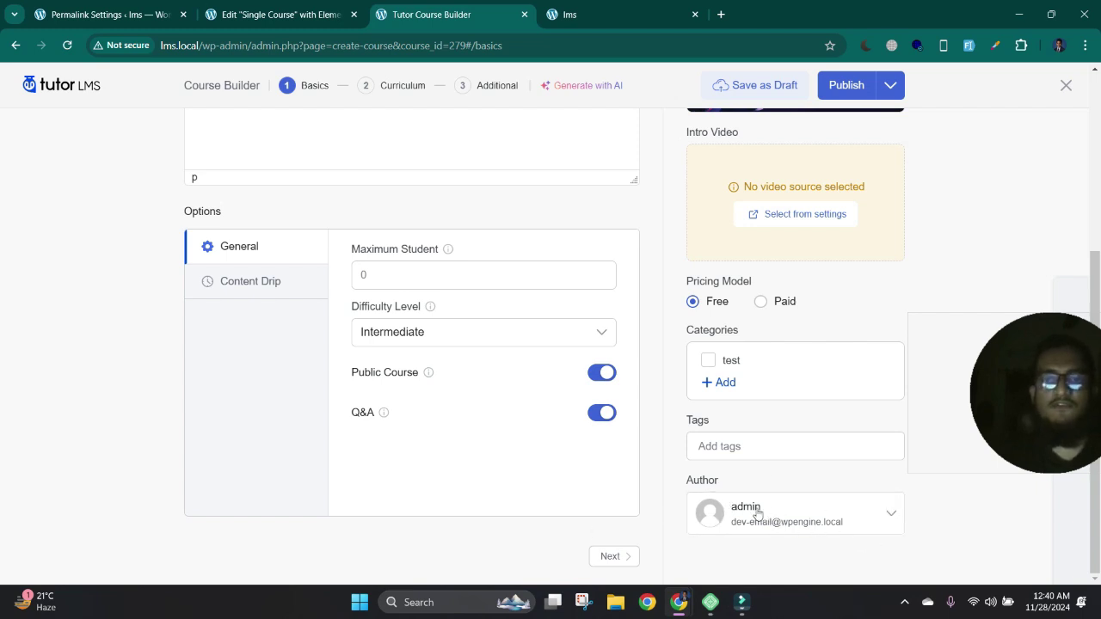
{"action": "left_click", "coordinate": [719, 447]}
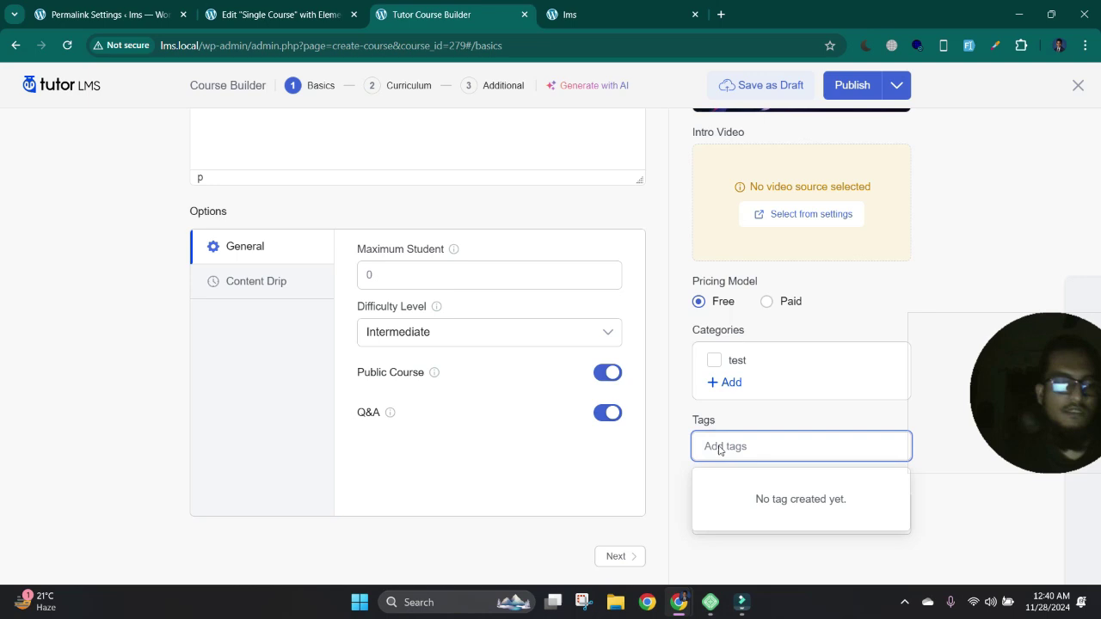
{"action": "type", "text": "test"}
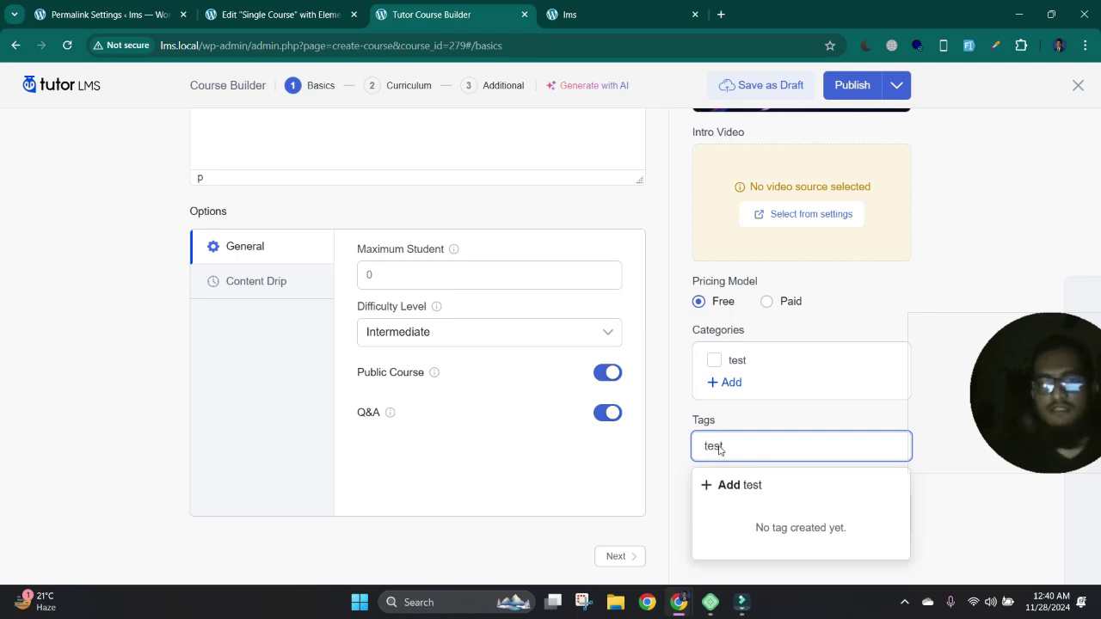
{"action": "key", "text": "Escape"}
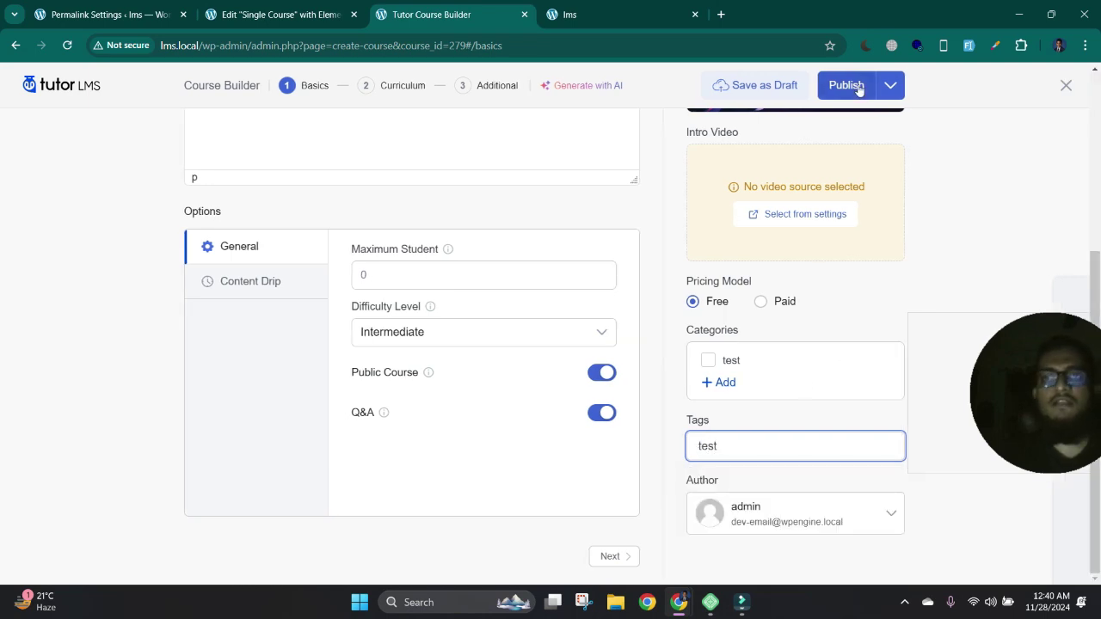
- Publish the Demo course and preview it on the live site
{"action": "left_click", "coordinate": [847, 86]}
{"action": "left_click", "coordinate": [763, 86]}
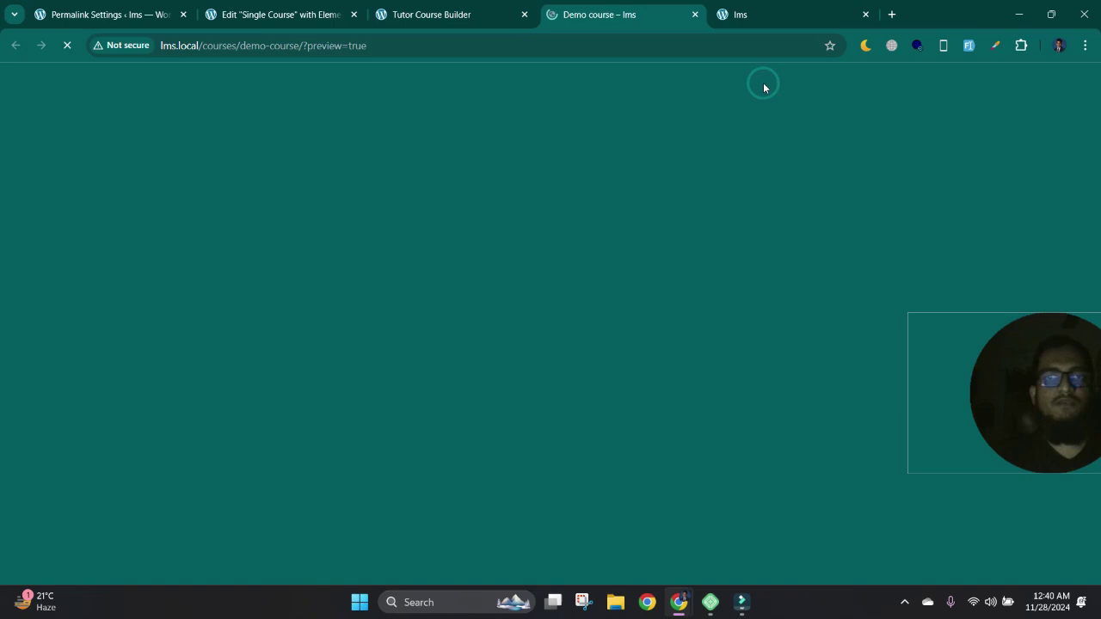
{"action": "scroll", "coordinate": [374, 290], "scroll_direction": "down", "scroll_amount": 5}
{"action": "scroll", "coordinate": [379, 285], "scroll_direction": "up", "scroll_amount": 4}
{"action": "scroll", "coordinate": [384, 273], "scroll_direction": "up", "scroll_amount": 2}
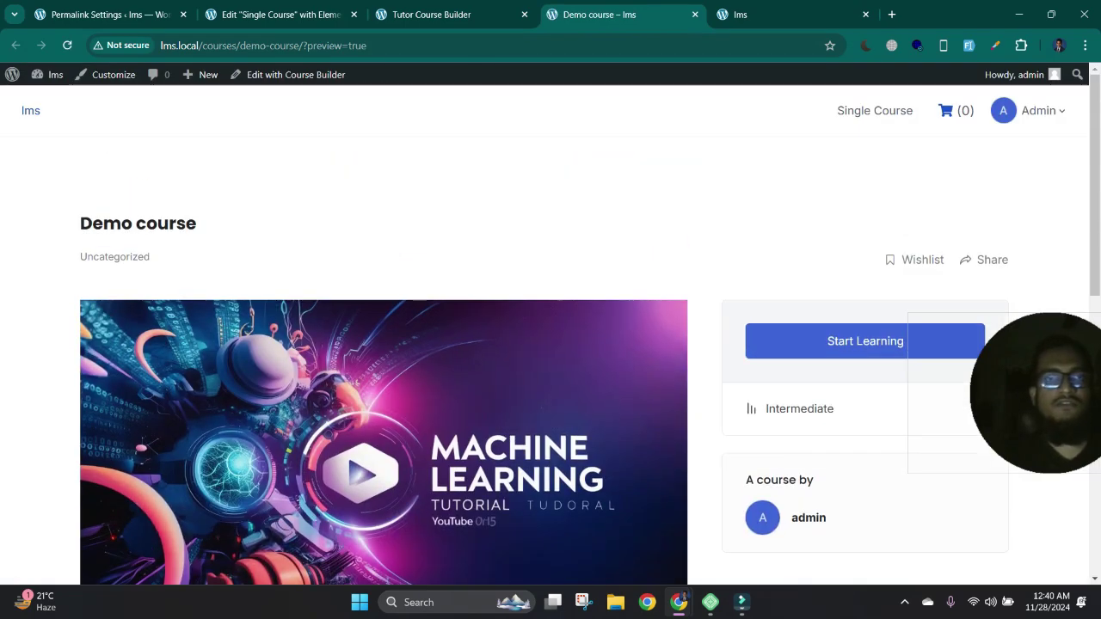
- Return to the course builder and go to the Curriculum step
{"action": "left_click", "coordinate": [494, 16]}
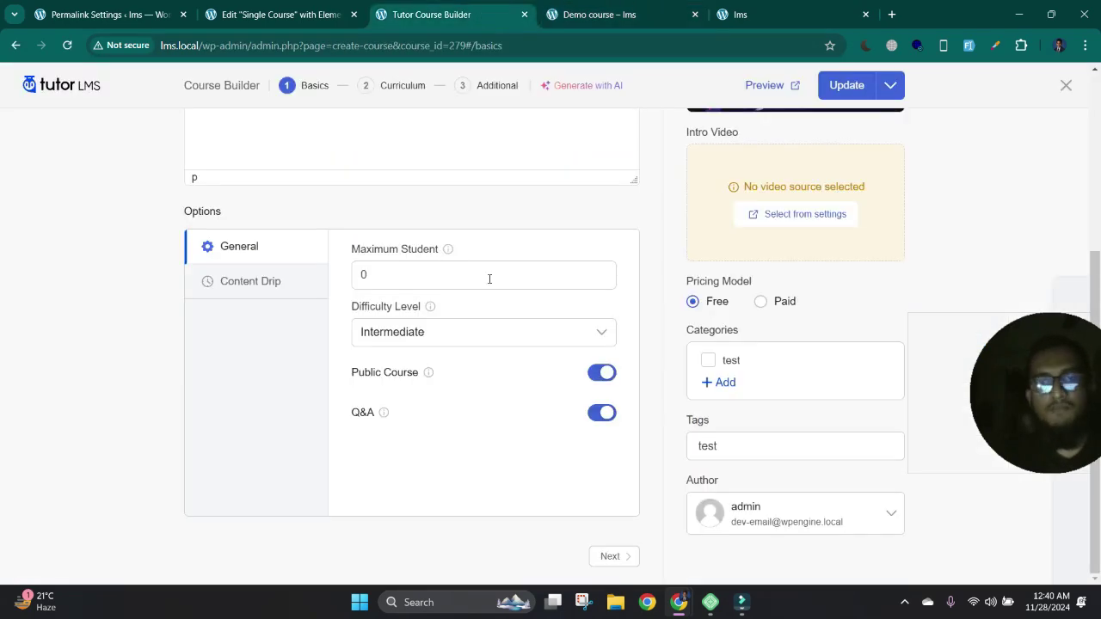
{"action": "scroll", "coordinate": [505, 277], "scroll_direction": "up", "scroll_amount": 2}
{"action": "scroll", "coordinate": [505, 277], "scroll_direction": "up", "scroll_amount": 2}
{"action": "scroll", "coordinate": [939, 256], "scroll_direction": "down", "scroll_amount": 3}
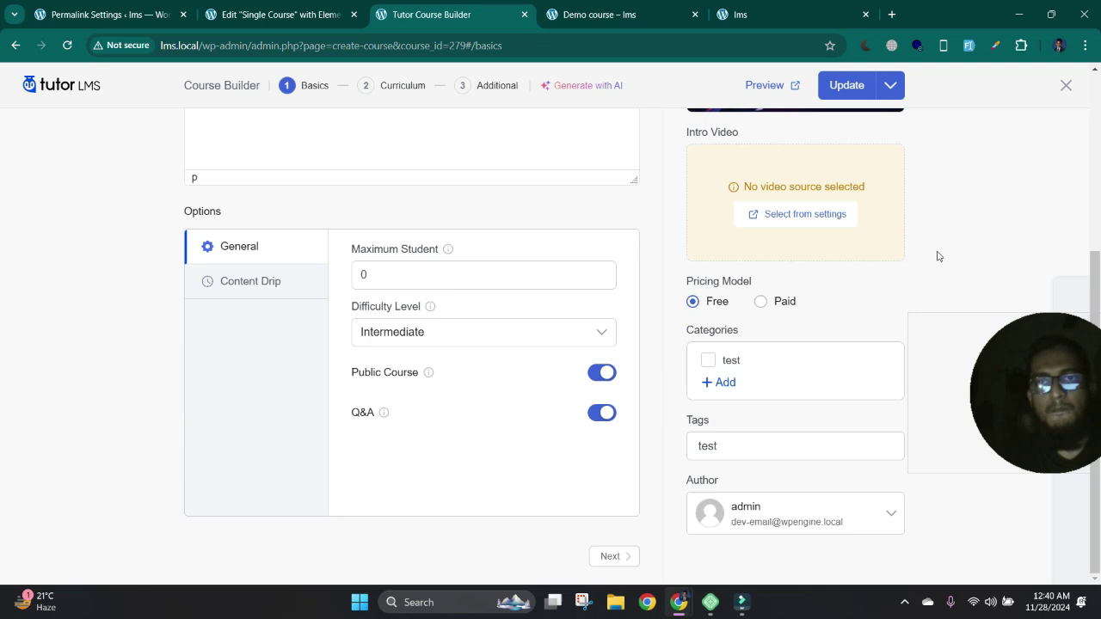
{"action": "scroll", "coordinate": [924, 257], "scroll_direction": "up", "scroll_amount": 3}
{"action": "left_click", "coordinate": [398, 85]}
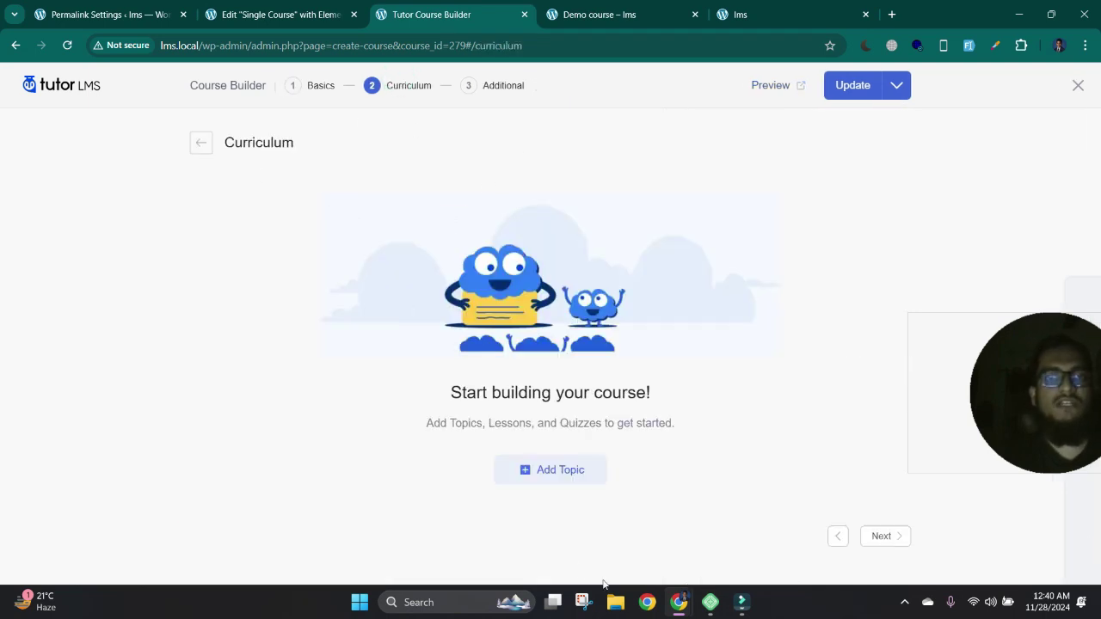
- Add a curriculum topic named 'course' with a short summary
{"action": "left_click", "coordinate": [563, 469]}
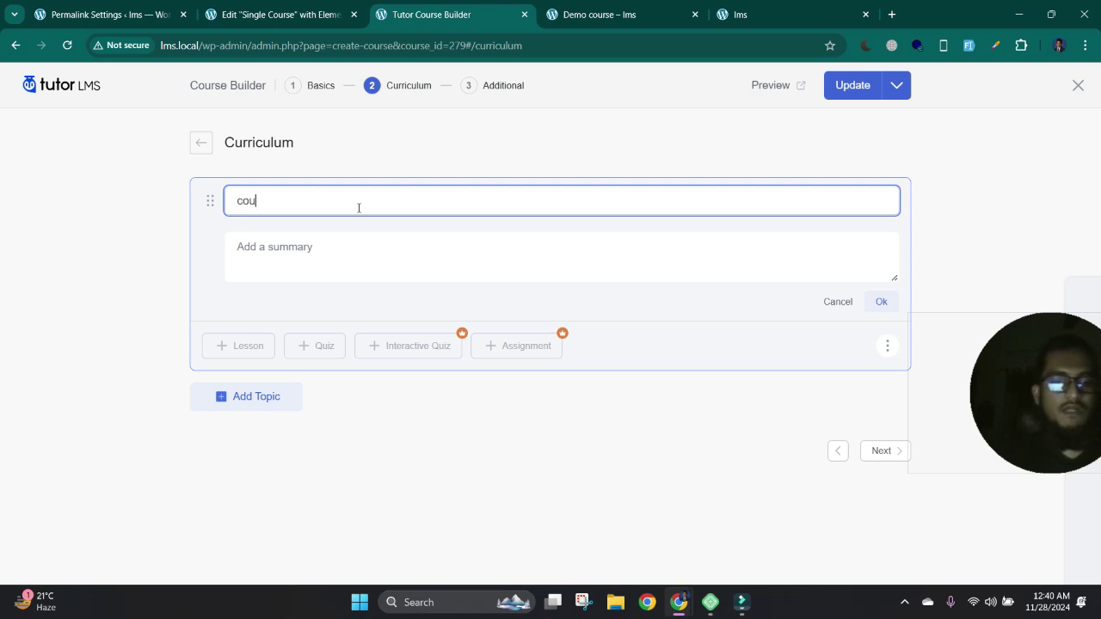
{"action": "left_click", "coordinate": [358, 239]}
{"action": "type", "text": "jewuewu"}
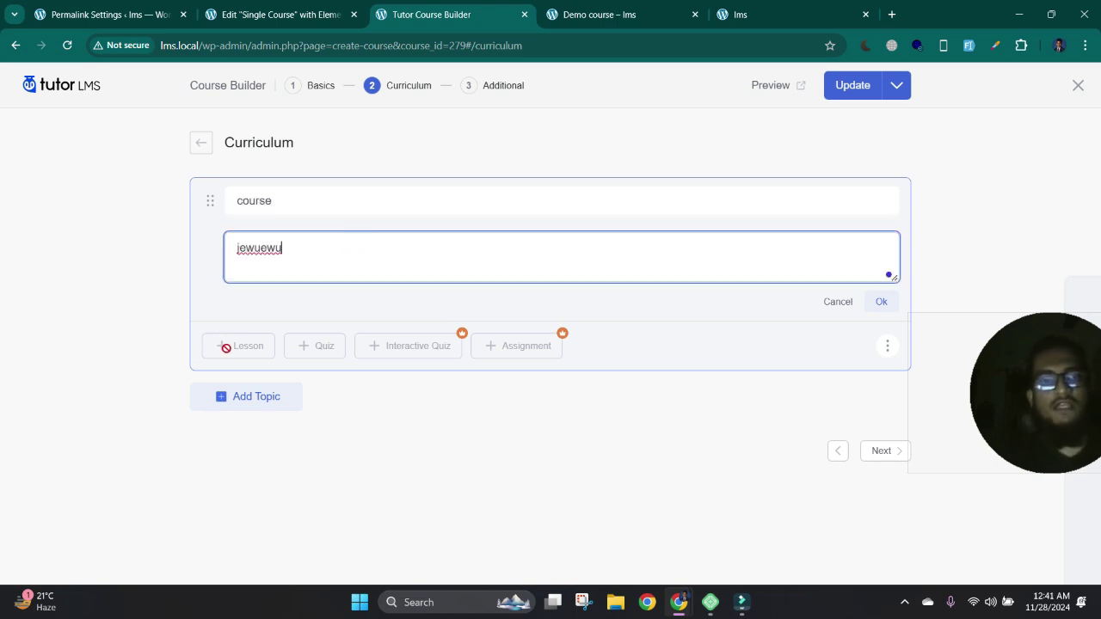
{"action": "left_click", "coordinate": [226, 346]}
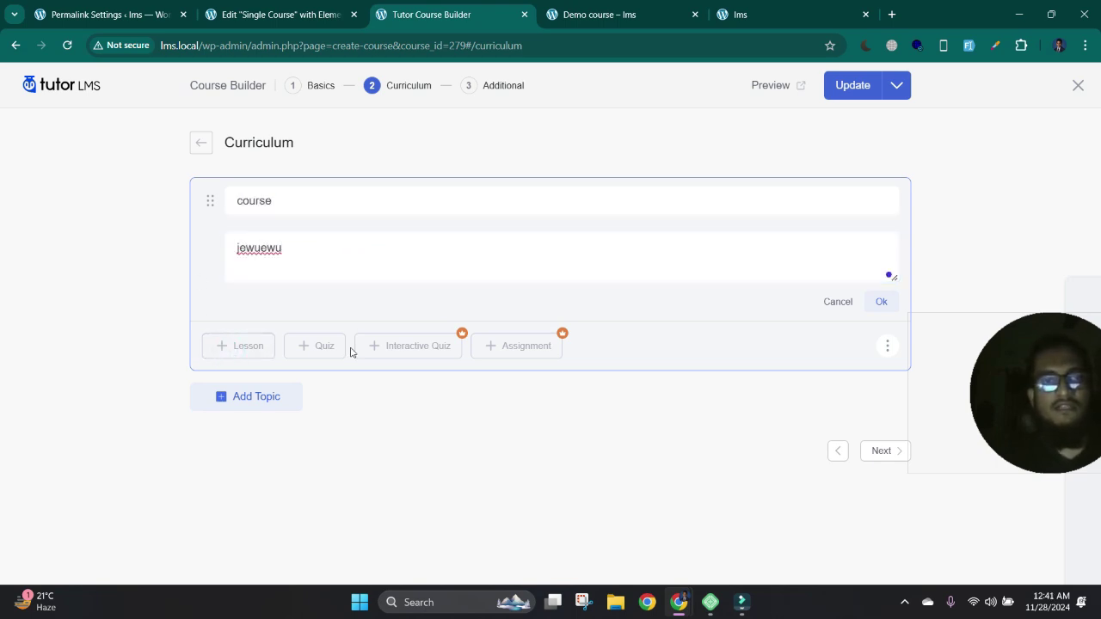
{"action": "left_click", "coordinate": [876, 300]}
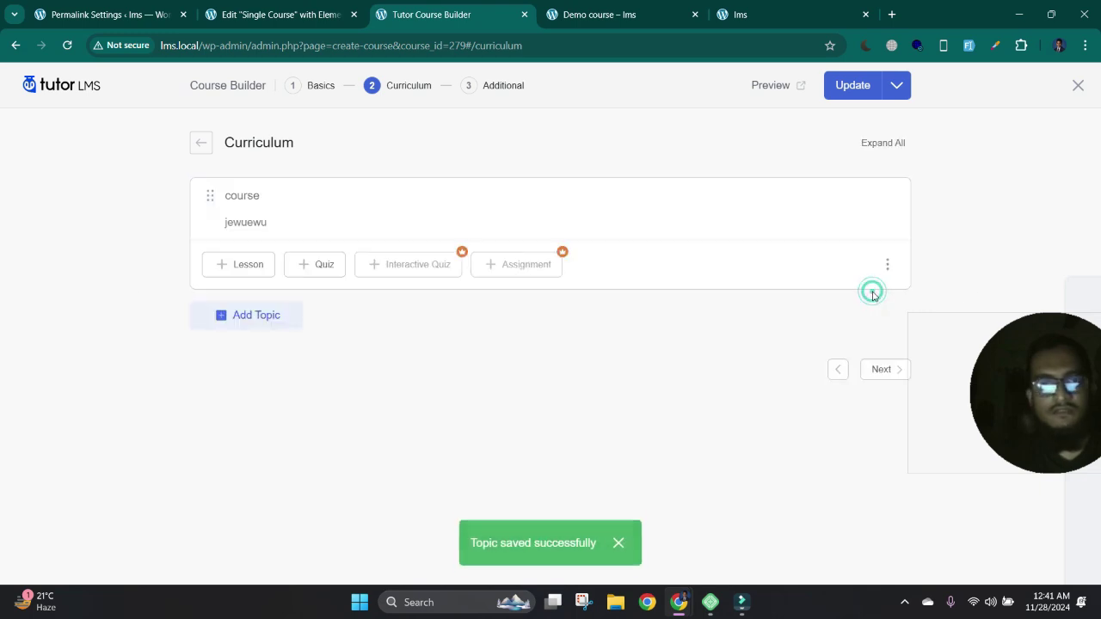
- Add a lesson named 'test' with some content, save it, and update the course
{"action": "left_click", "coordinate": [248, 265]}
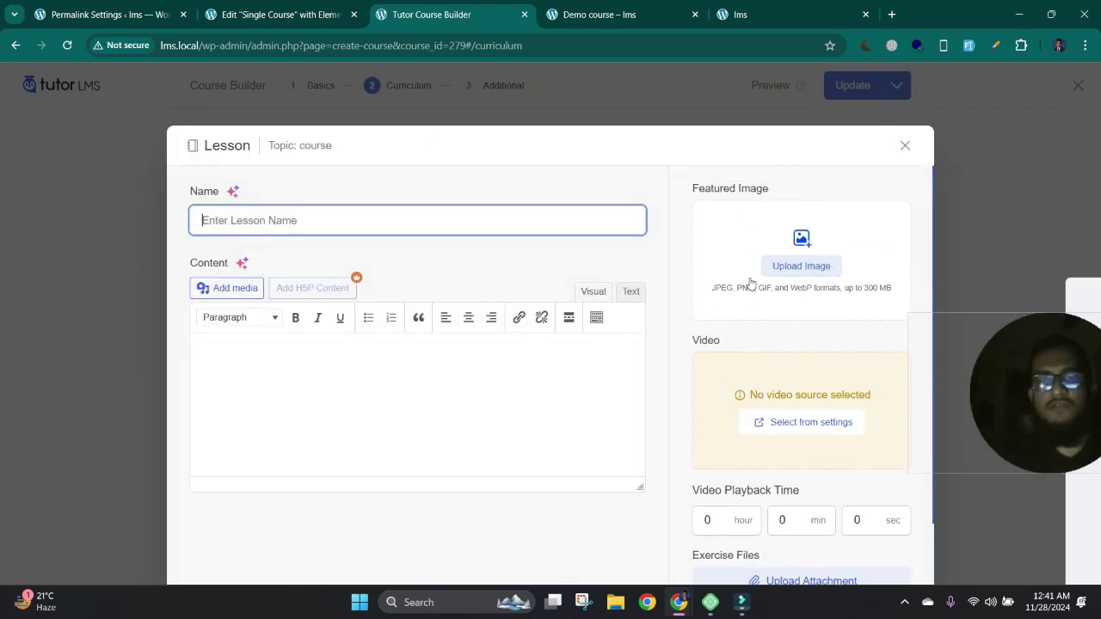
{"action": "scroll", "coordinate": [823, 356], "scroll_direction": "down", "scroll_amount": 1}
{"action": "left_click", "coordinate": [362, 353]}
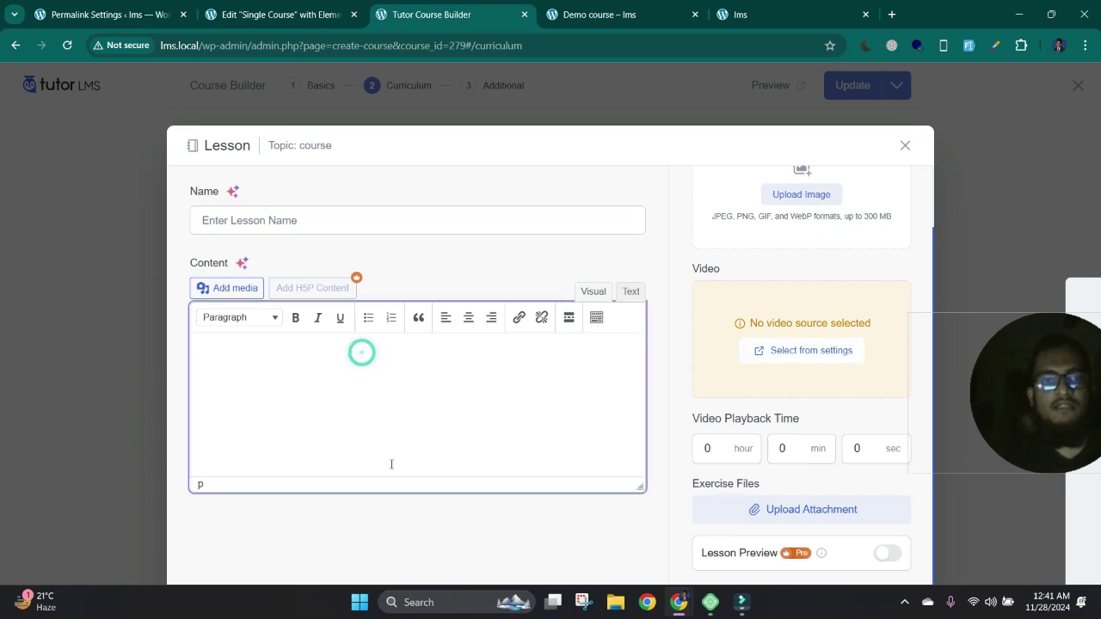
{"action": "left_click", "coordinate": [321, 215]}
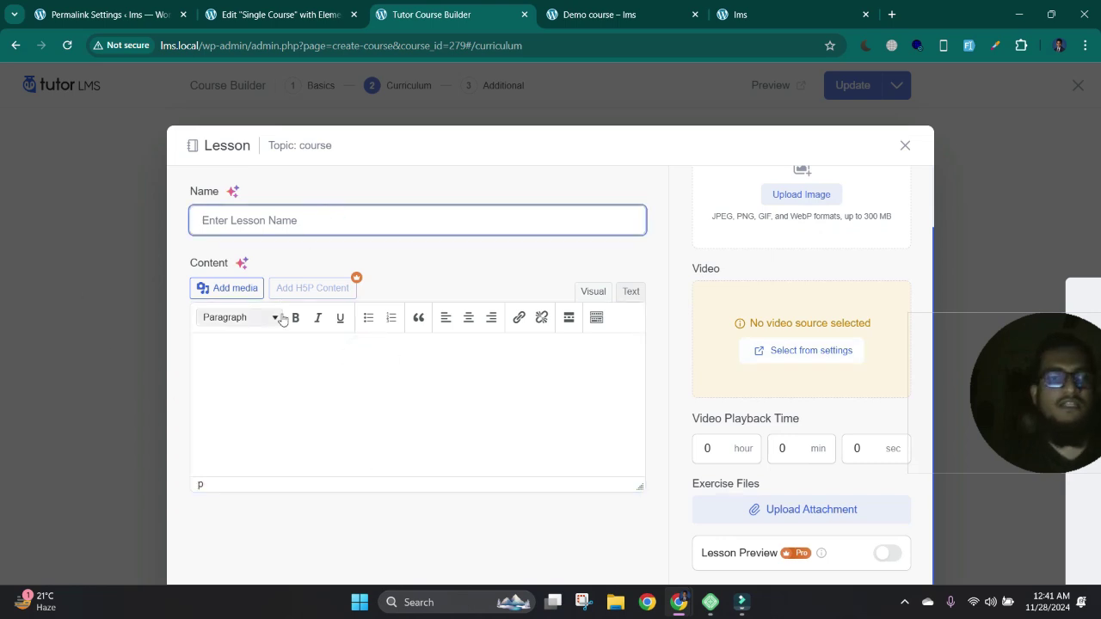
{"action": "type", "text": "test"}
{"action": "left_click", "coordinate": [363, 418]}
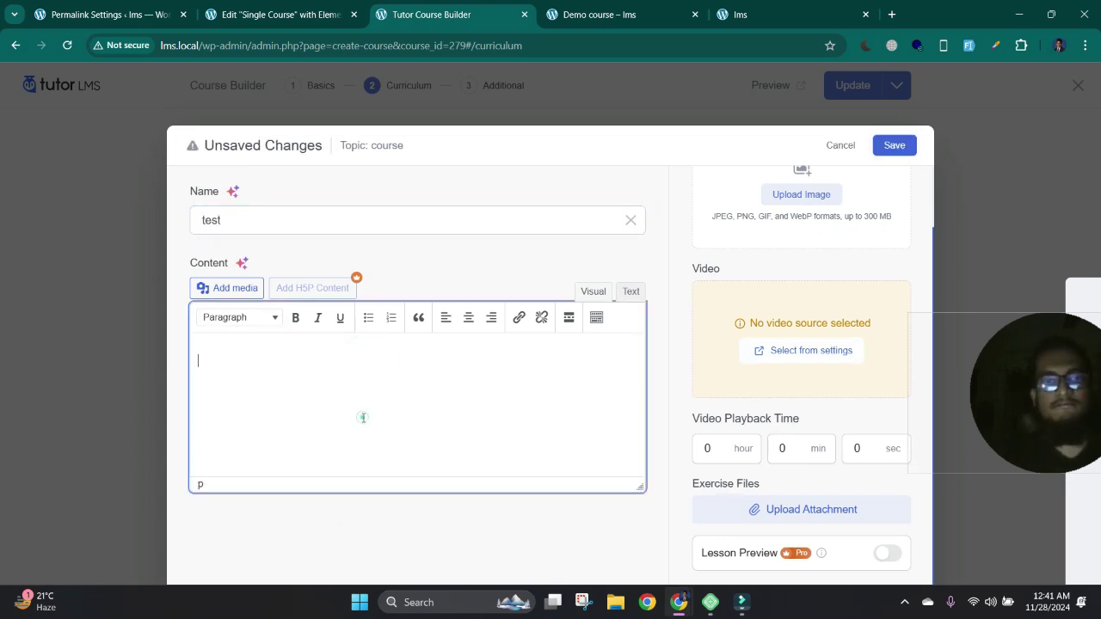
{"action": "type", "text": "ewjhwe"}
{"action": "left_click", "coordinate": [910, 146]}
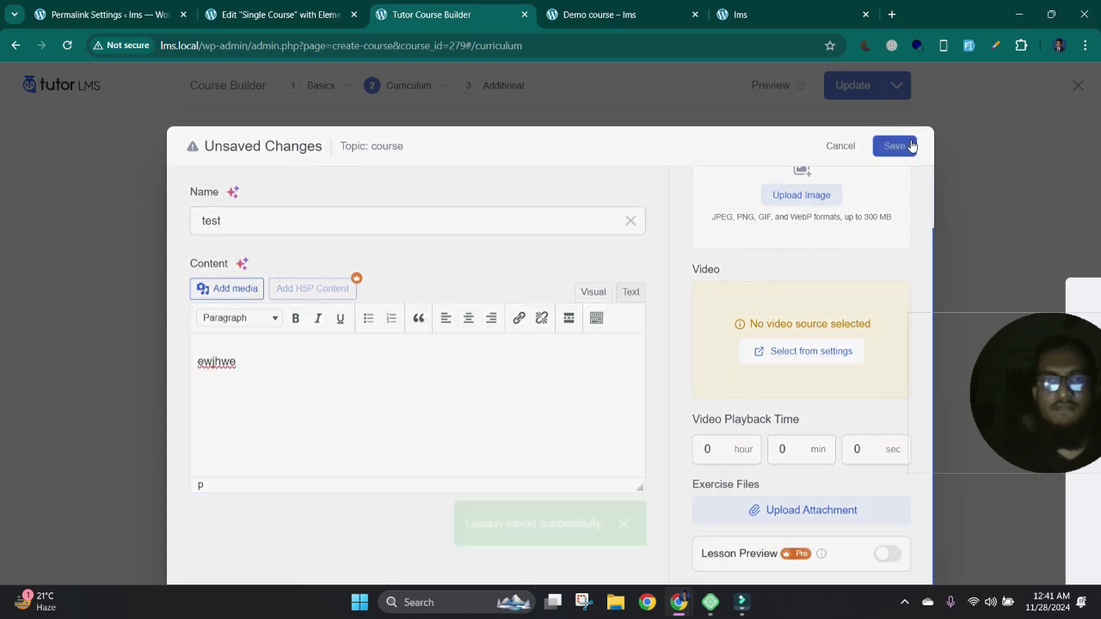
{"action": "left_click", "coordinate": [852, 85]}
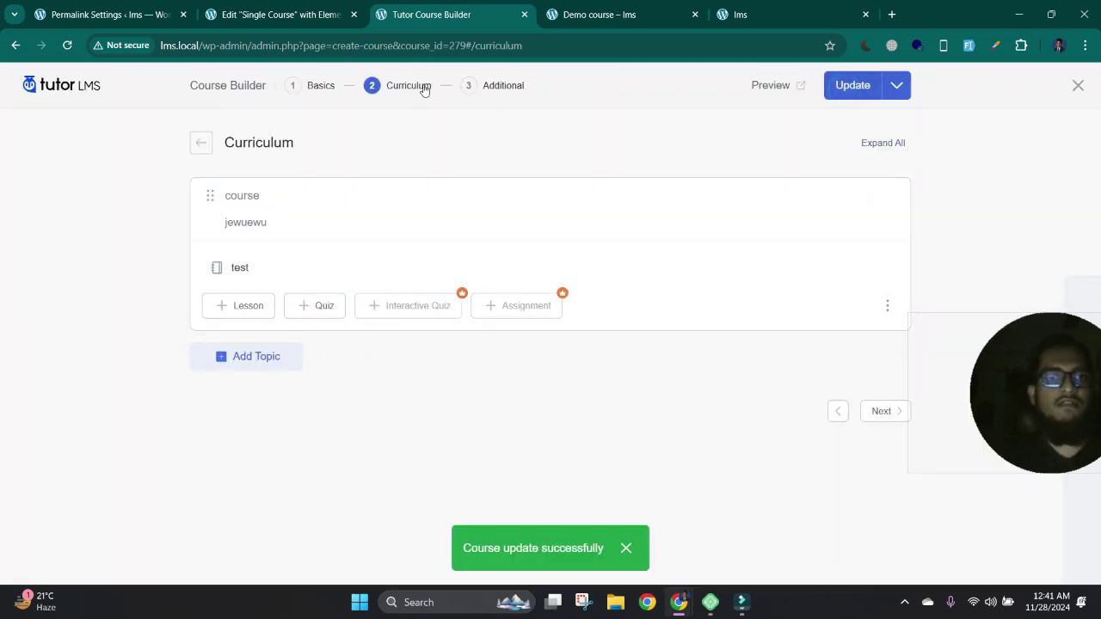
- Go to the Additional step and review What Will I Learn, duration and Materials Included fields
{"action": "left_click", "coordinate": [504, 85]}
{"action": "scroll", "coordinate": [347, 207], "scroll_direction": "down", "scroll_amount": 3}
{"action": "scroll", "coordinate": [351, 225], "scroll_direction": "up", "scroll_amount": 2}
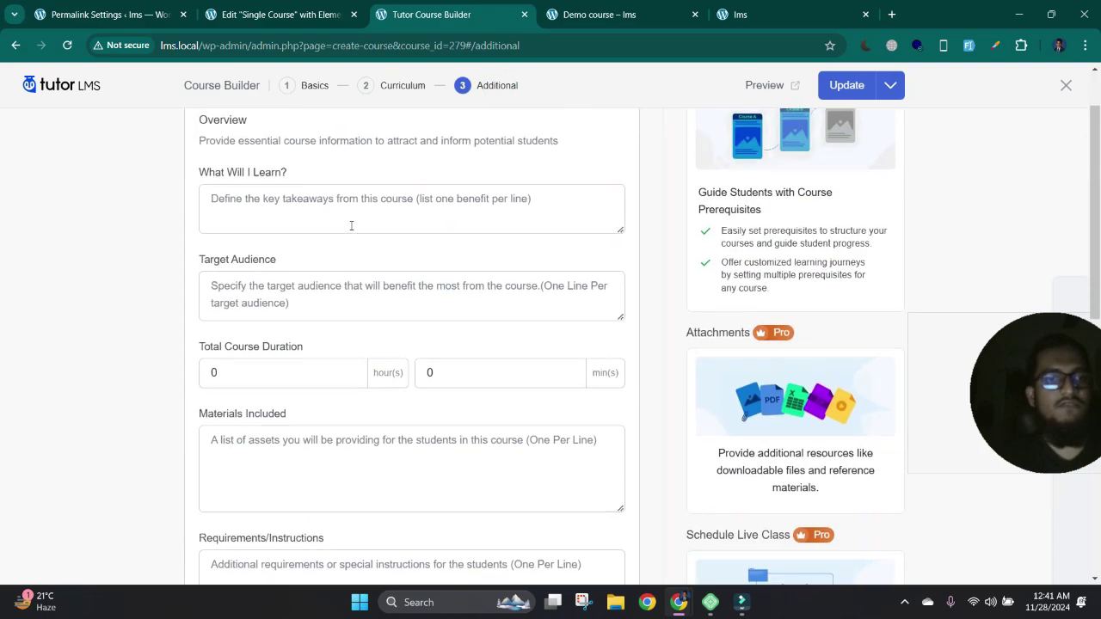
{"action": "scroll", "coordinate": [389, 380], "scroll_direction": "down", "scroll_amount": 4}
{"action": "scroll", "coordinate": [388, 381], "scroll_direction": "up", "scroll_amount": 5}
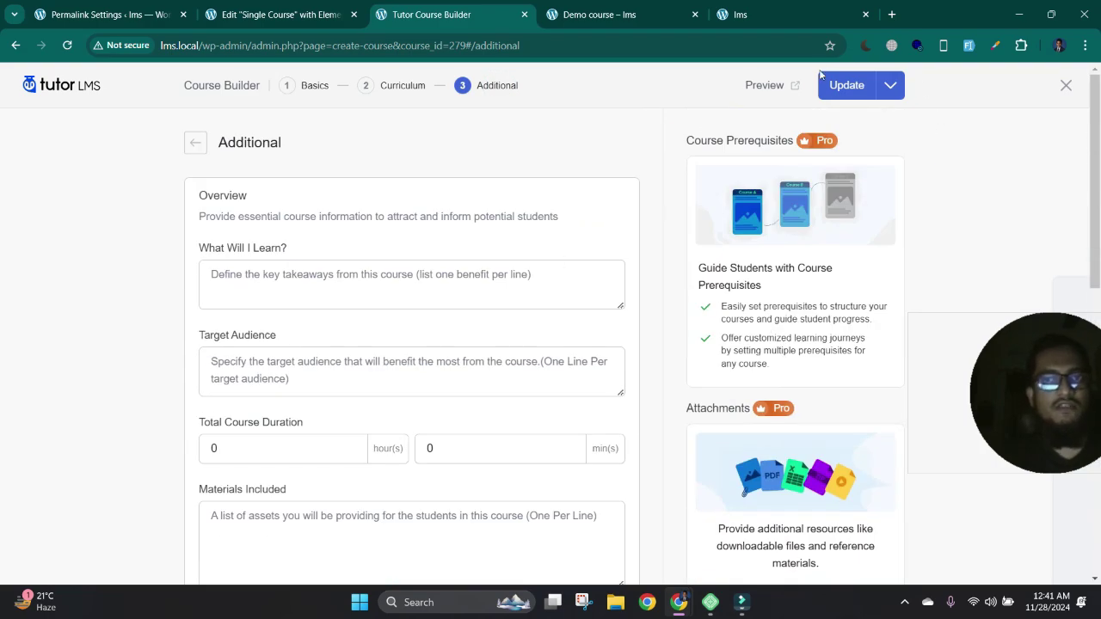
{"action": "left_click", "coordinate": [322, 287]}
{"action": "scroll", "coordinate": [364, 300], "scroll_direction": "down", "scroll_amount": 4}
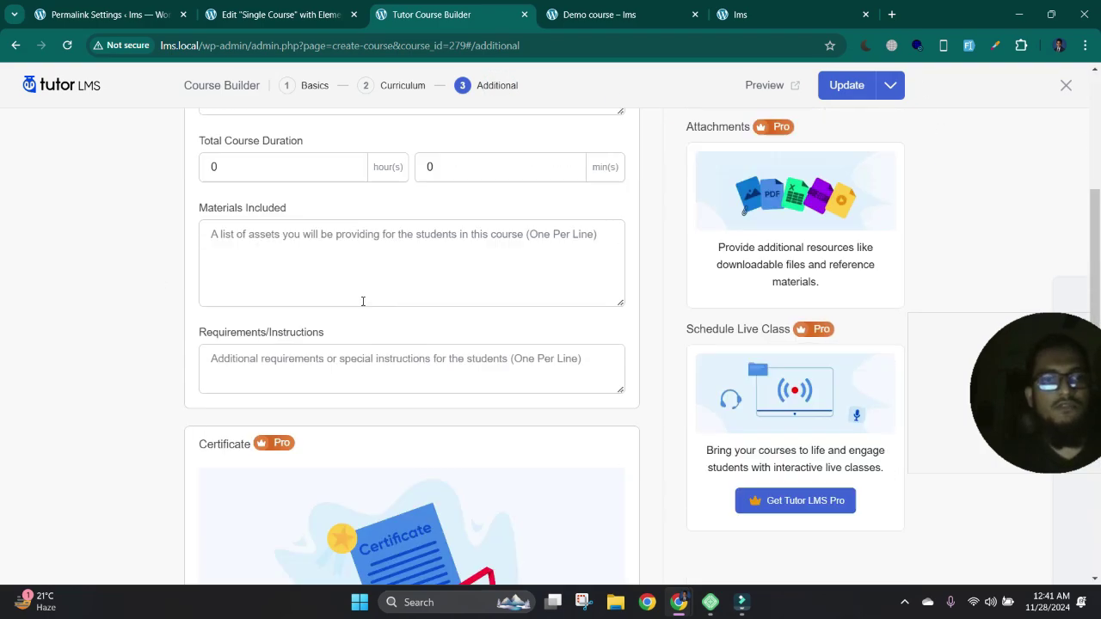
{"action": "scroll", "coordinate": [430, 303], "scroll_direction": "up", "scroll_amount": 4}
{"action": "scroll", "coordinate": [469, 362], "scroll_direction": "down", "scroll_amount": 3}
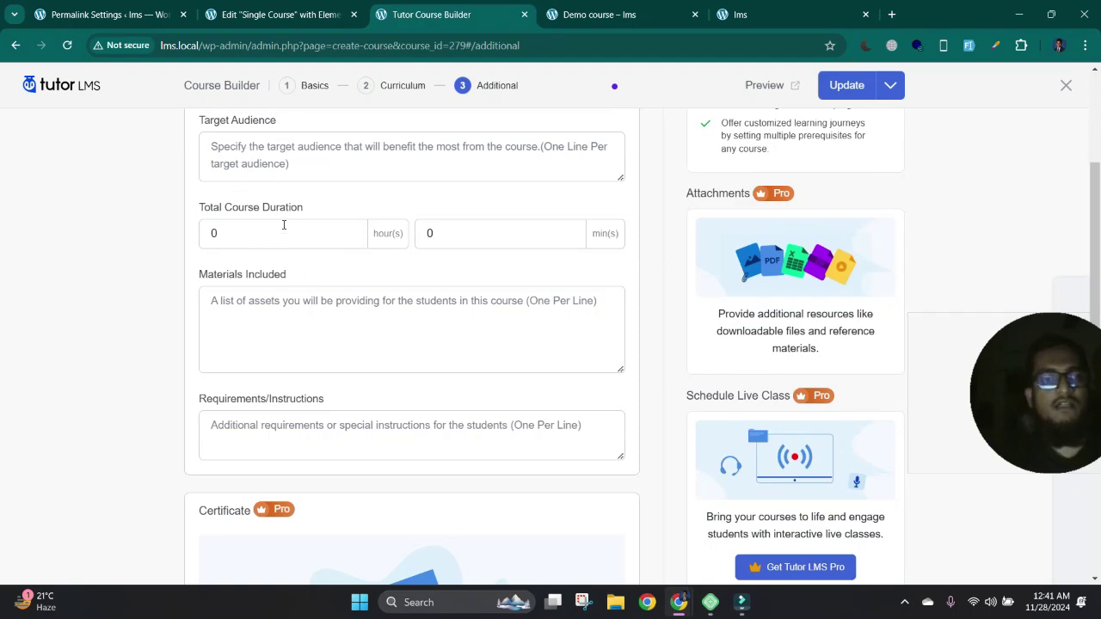
{"action": "left_click", "coordinate": [332, 233]}
{"action": "left_click", "coordinate": [528, 233]}
{"action": "left_click", "coordinate": [338, 322]}
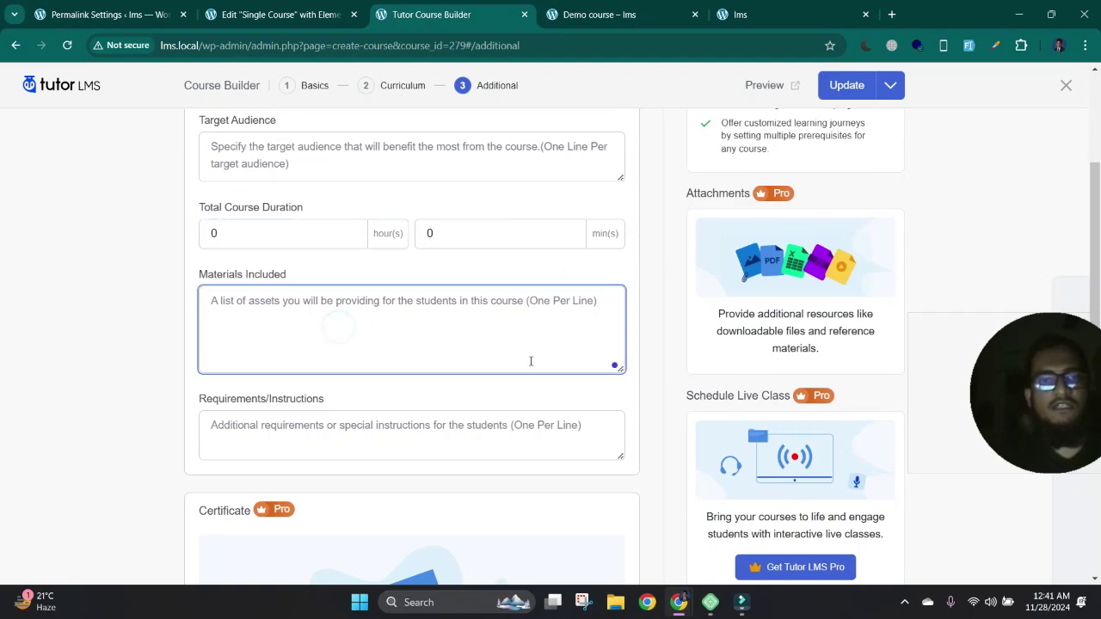
{"action": "scroll", "coordinate": [531, 362], "scroll_direction": "up", "scroll_amount": 3}
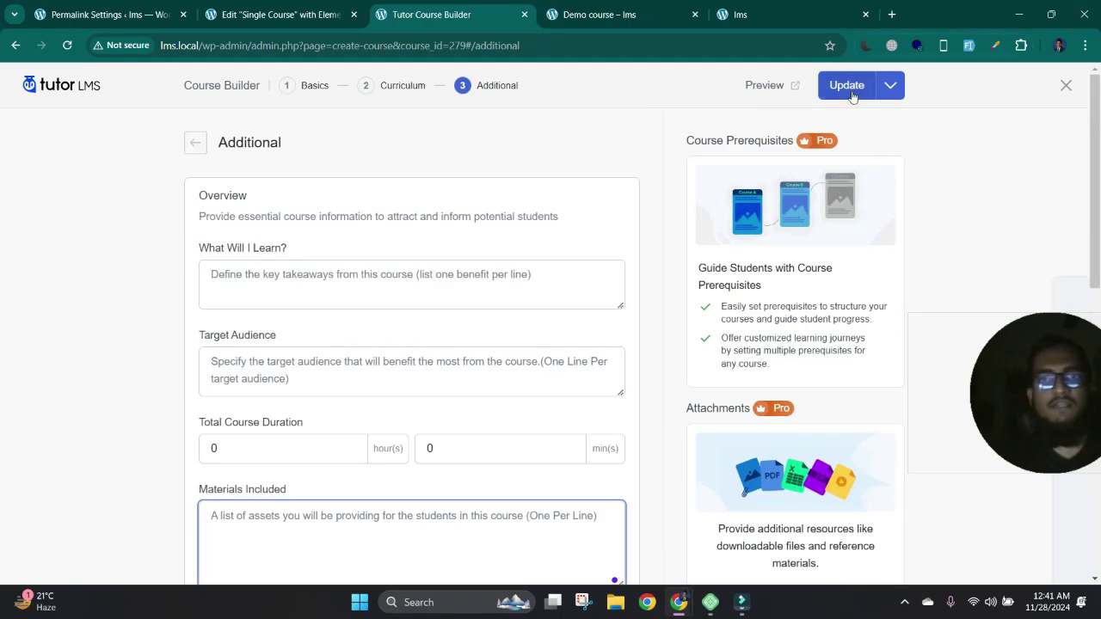
- Update the course, then open its test lesson via Start Learning and close it
{"action": "left_click", "coordinate": [849, 90]}
{"action": "left_click", "coordinate": [642, 16]}
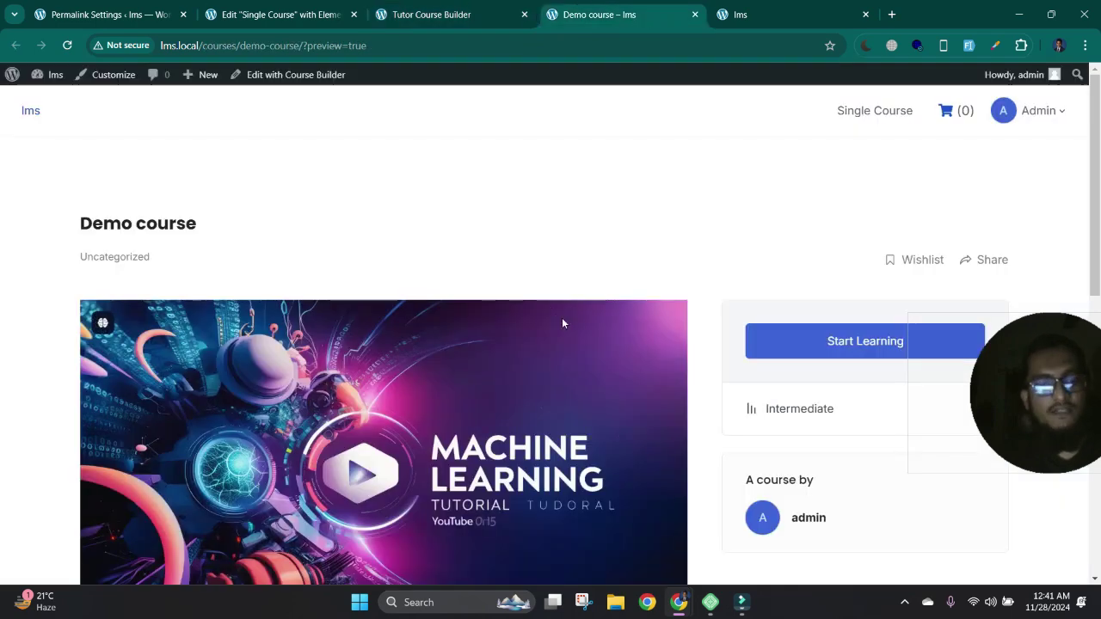
{"action": "scroll", "coordinate": [559, 343], "scroll_direction": "down", "scroll_amount": 3}
{"action": "scroll", "coordinate": [558, 343], "scroll_direction": "down", "scroll_amount": 2}
{"action": "scroll", "coordinate": [556, 341], "scroll_direction": "up", "scroll_amount": 5}
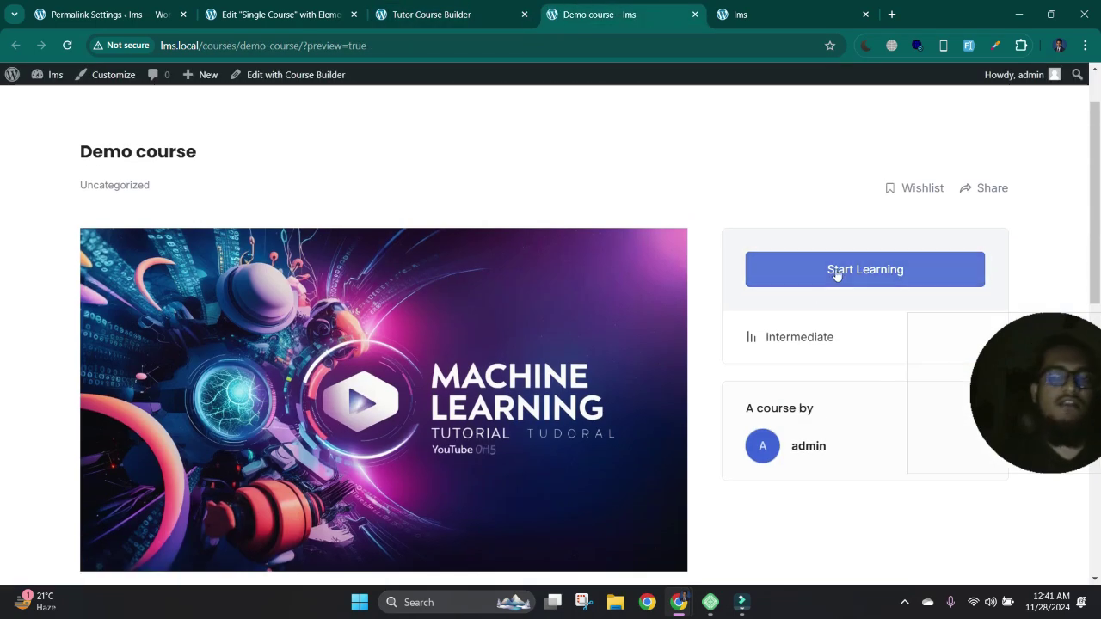
{"action": "left_click", "coordinate": [848, 270]}
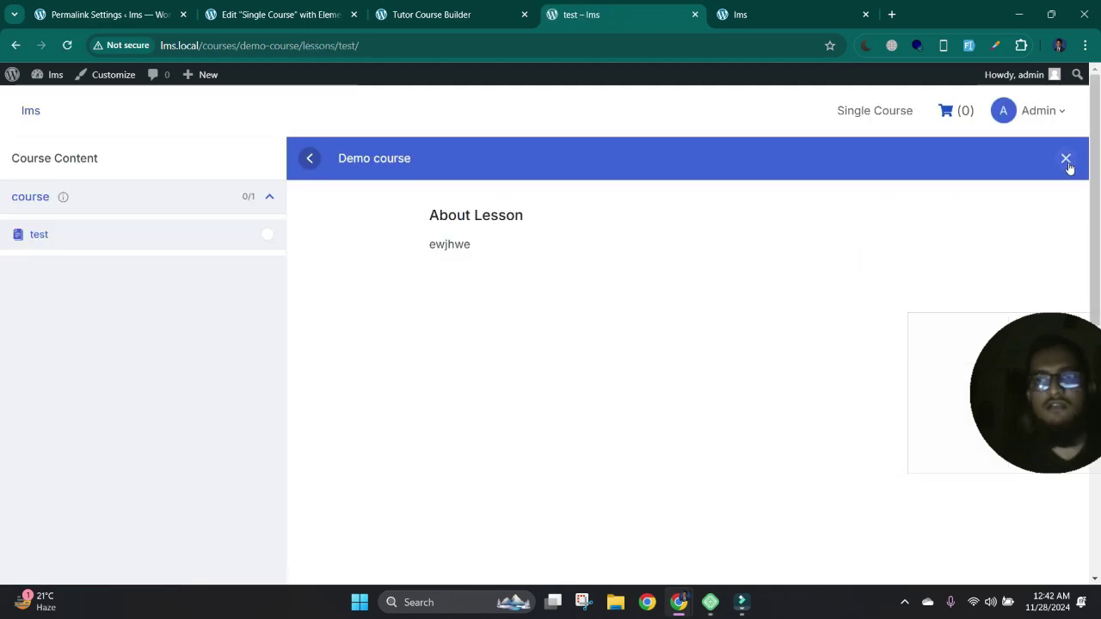
{"action": "left_click", "coordinate": [1066, 159]}
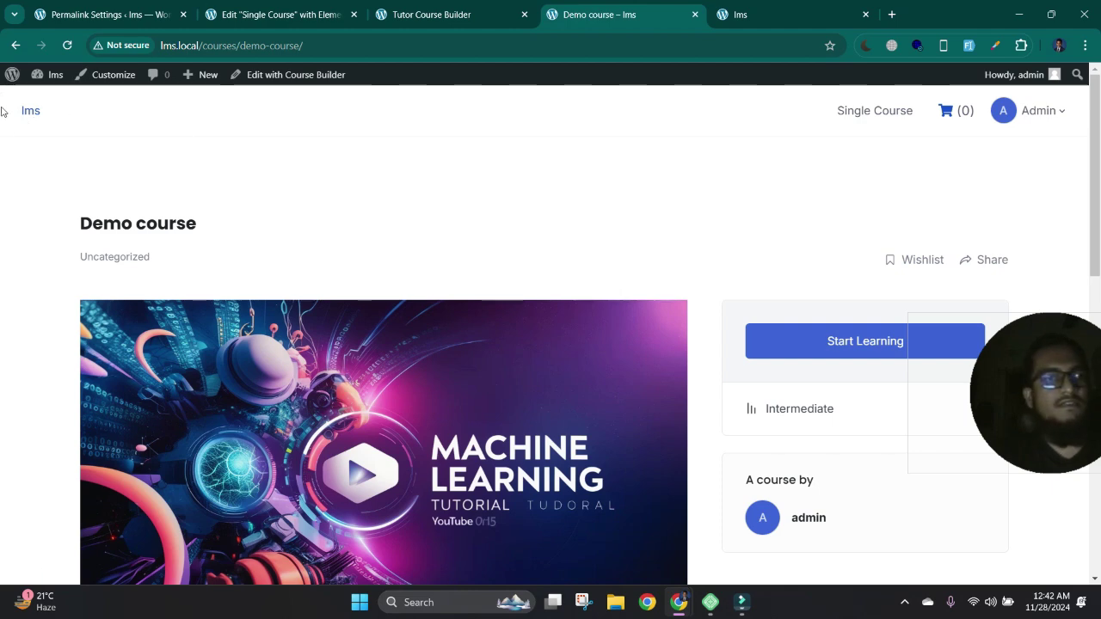
- Look at the Tutor Starter theme options in the Customizer, then close it to reload the Demo course page
{"action": "left_click", "coordinate": [114, 75]}
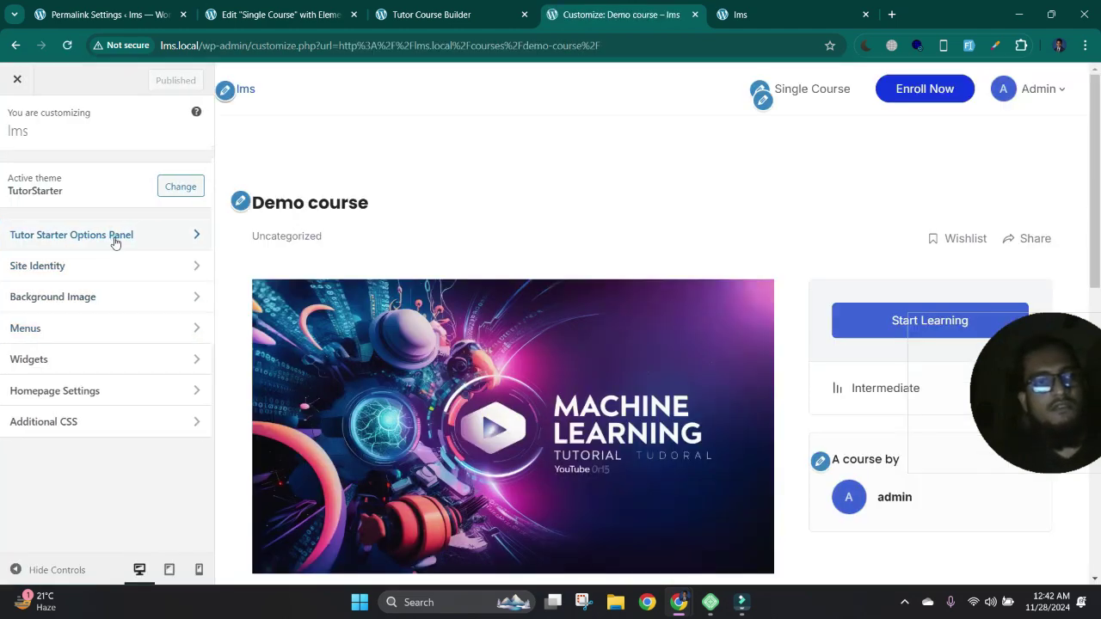
{"action": "left_click", "coordinate": [113, 236]}
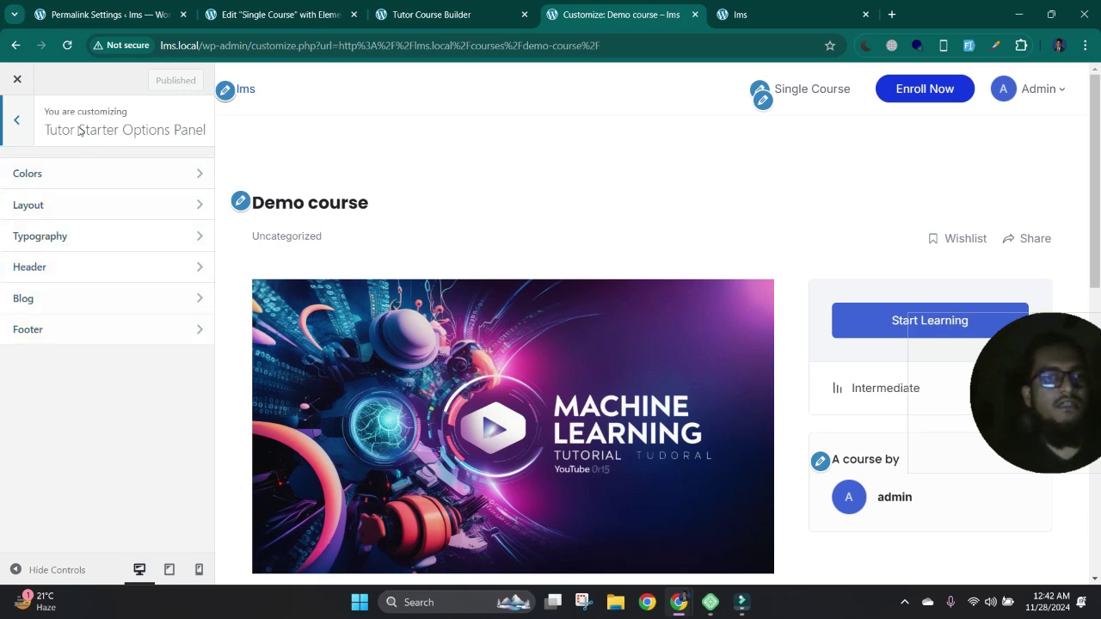
{"action": "left_click", "coordinate": [16, 121]}
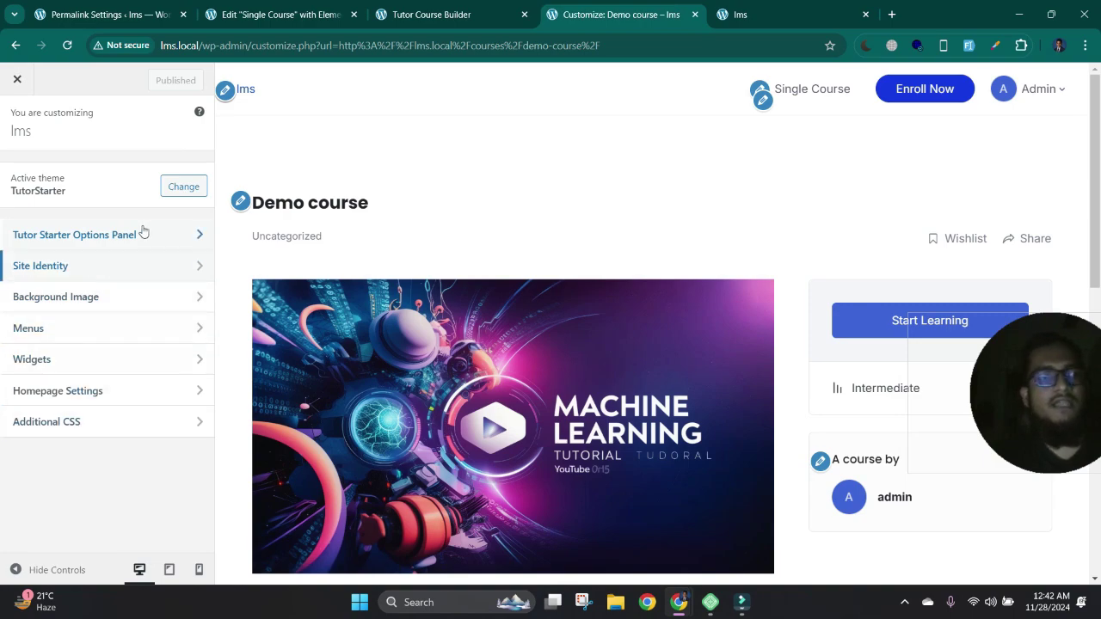
{"action": "left_click", "coordinate": [16, 78]}
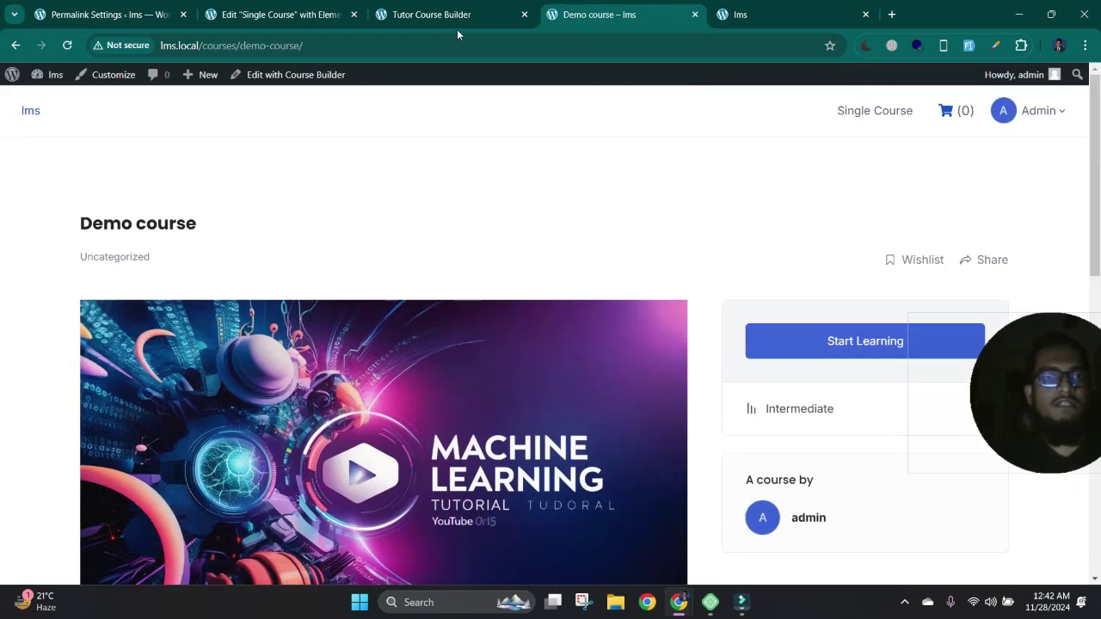
- From the admin tab, open Tutor LMS > Settings and look over the General section
{"action": "left_click", "coordinate": [457, 12]}
{"action": "left_click", "coordinate": [348, 9]}
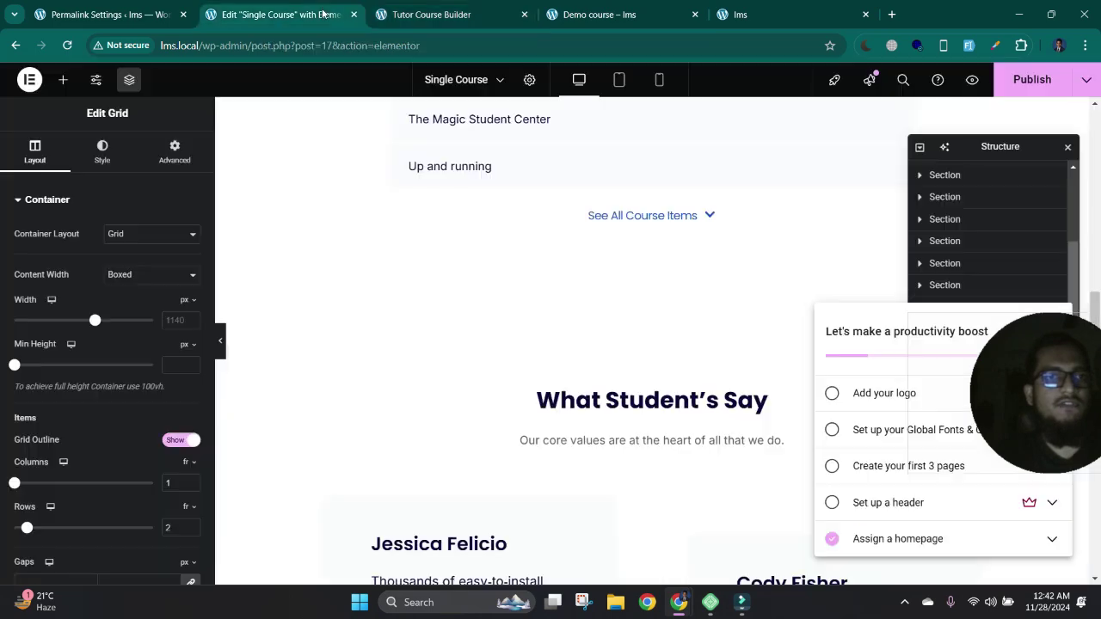
{"action": "left_click", "coordinate": [103, 14]}
{"action": "scroll", "coordinate": [63, 386], "scroll_direction": "down", "scroll_amount": 2}
{"action": "scroll", "coordinate": [63, 386], "scroll_direction": "up", "scroll_amount": 2}
{"action": "mouse_move", "coordinate": [86, 130]}
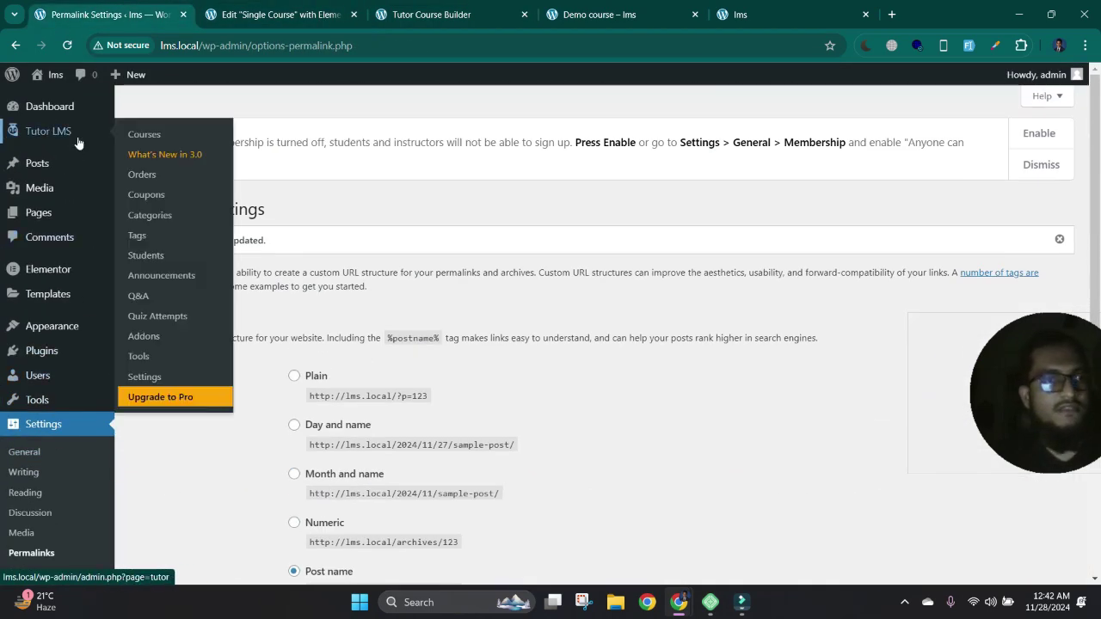
{"action": "left_click", "coordinate": [160, 379]}
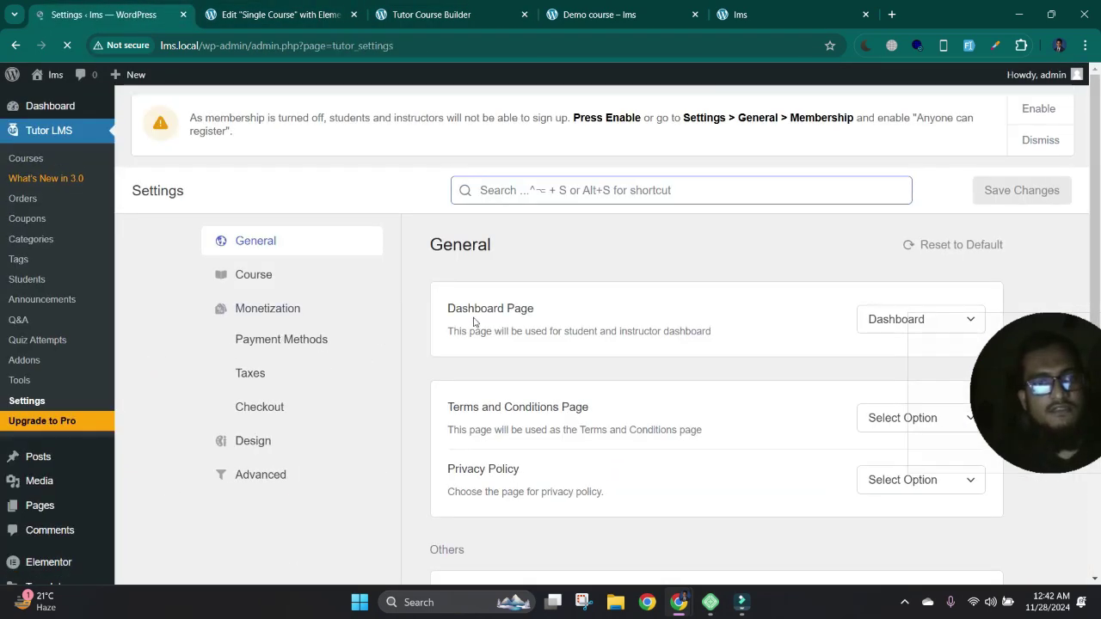
{"action": "scroll", "coordinate": [519, 369], "scroll_direction": "down", "scroll_amount": 1}
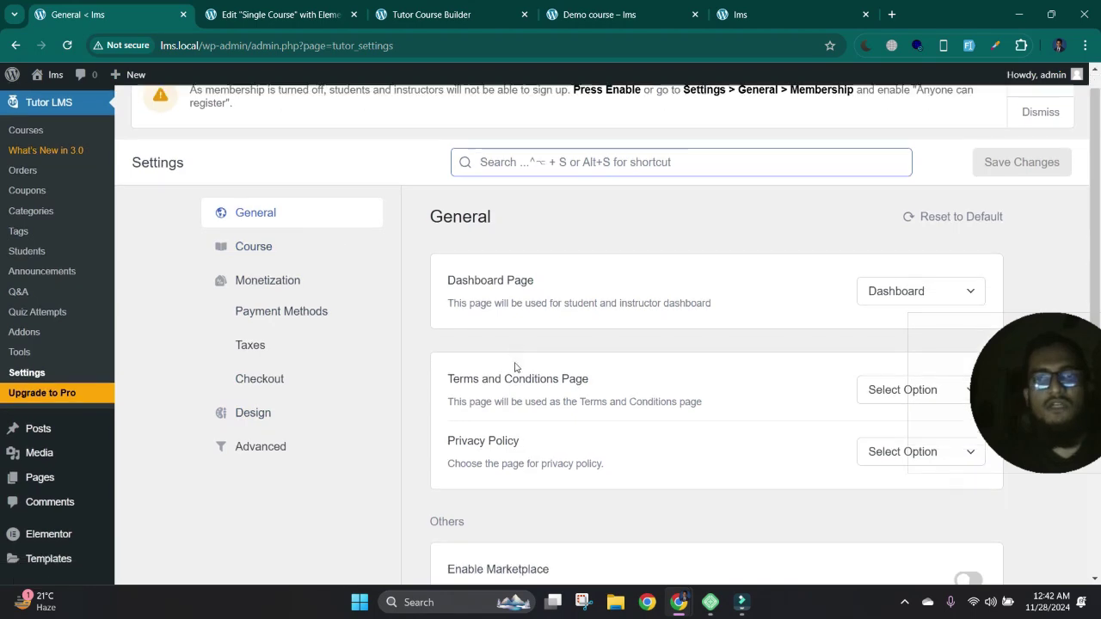
{"action": "scroll", "coordinate": [519, 367], "scroll_direction": "up", "scroll_amount": 1}
{"action": "scroll", "coordinate": [774, 327], "scroll_direction": "down", "scroll_amount": 3}
{"action": "scroll", "coordinate": [575, 303], "scroll_direction": "up", "scroll_amount": 3}
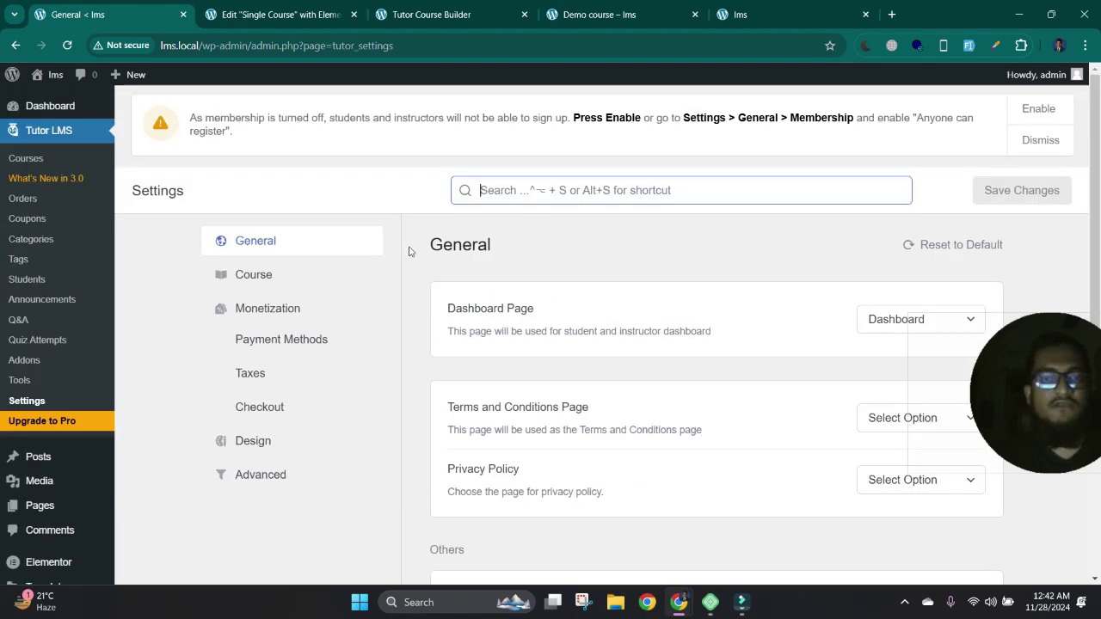
- Review the Course, Monetization, Design and Advanced settings sections
{"action": "left_click", "coordinate": [265, 276]}
{"action": "scroll", "coordinate": [283, 292], "scroll_direction": "down", "scroll_amount": 5}
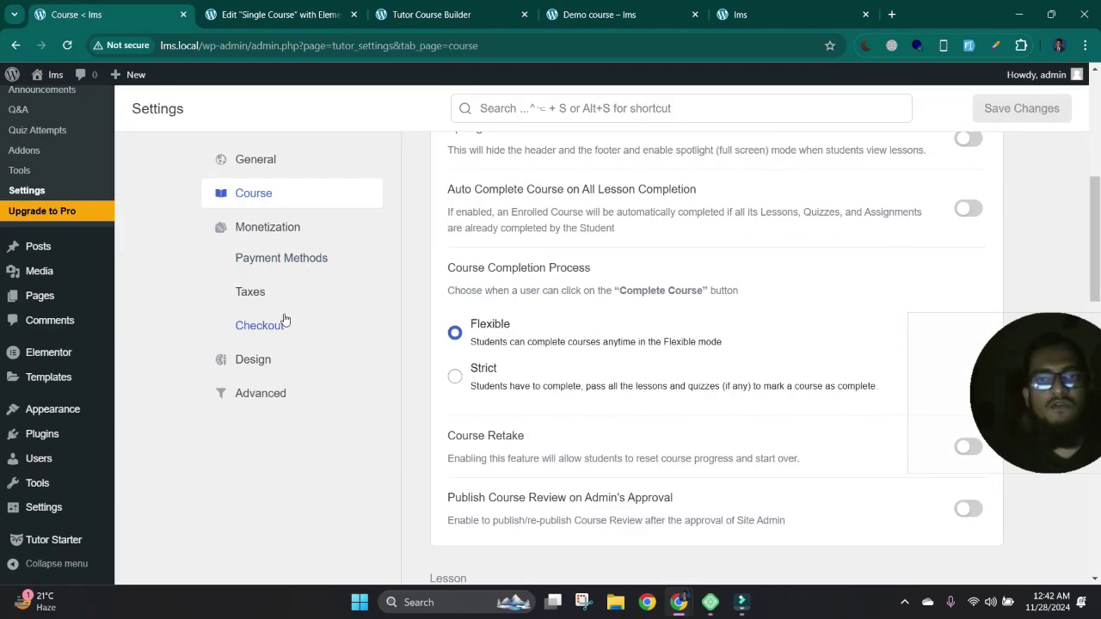
{"action": "scroll", "coordinate": [258, 322], "scroll_direction": "up", "scroll_amount": 4}
{"action": "left_click", "coordinate": [289, 237]}
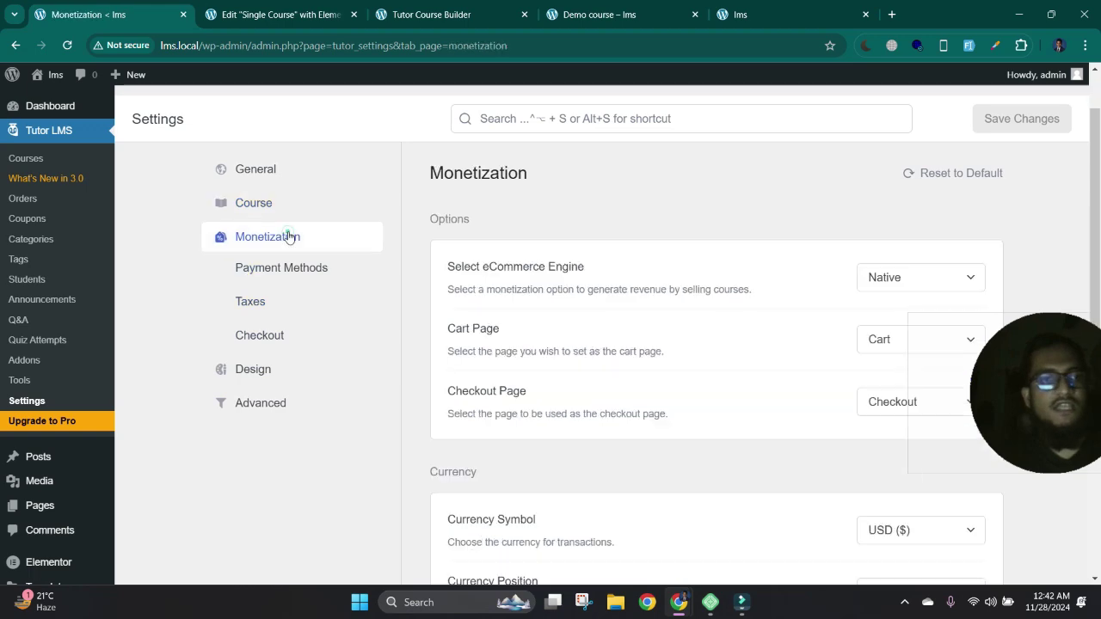
{"action": "left_click", "coordinate": [245, 376]}
{"action": "left_click", "coordinate": [256, 405]}
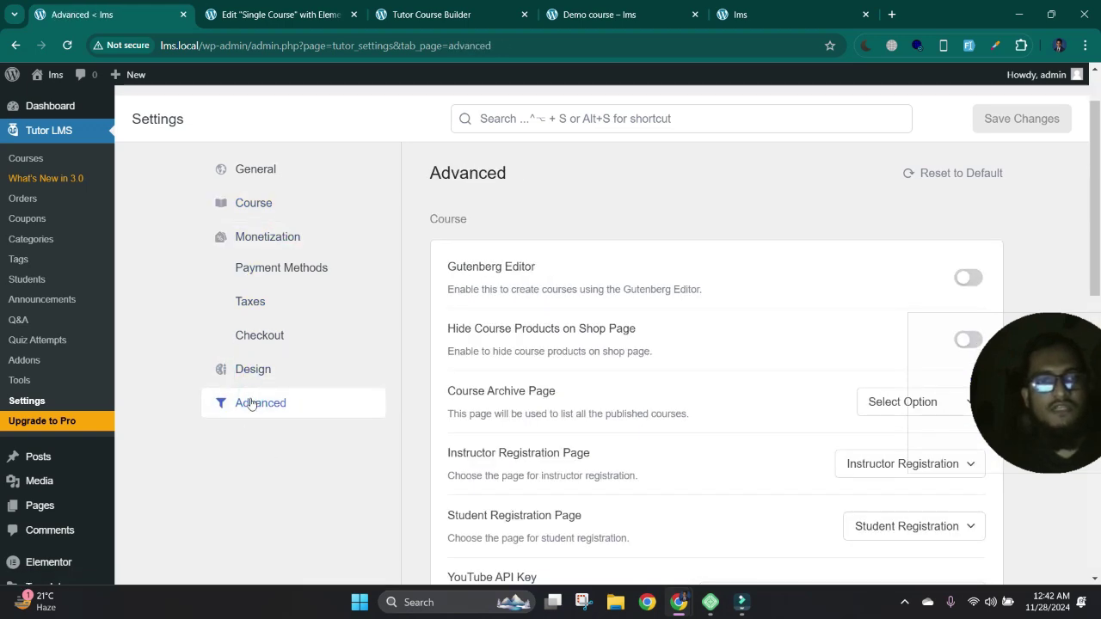
{"action": "left_click", "coordinate": [268, 372]}
- Scroll through the Design settings, then go back through Course to the General section
{"action": "scroll", "coordinate": [857, 292], "scroll_direction": "down", "scroll_amount": 4}
{"action": "scroll", "coordinate": [774, 284], "scroll_direction": "up", "scroll_amount": 3}
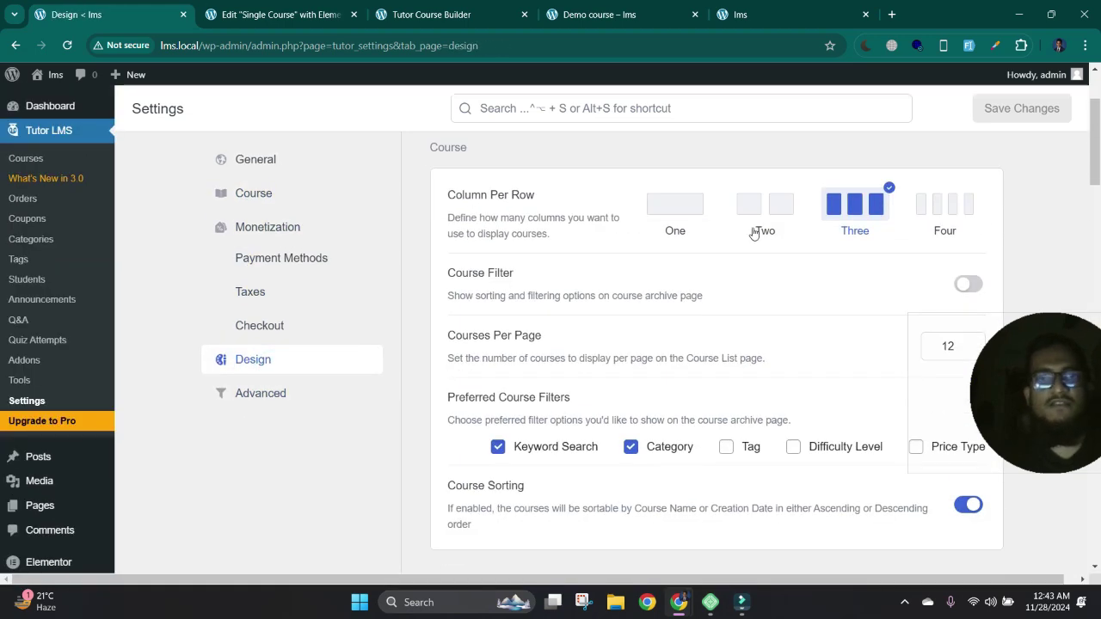
{"action": "scroll", "coordinate": [697, 368], "scroll_direction": "down", "scroll_amount": 6}
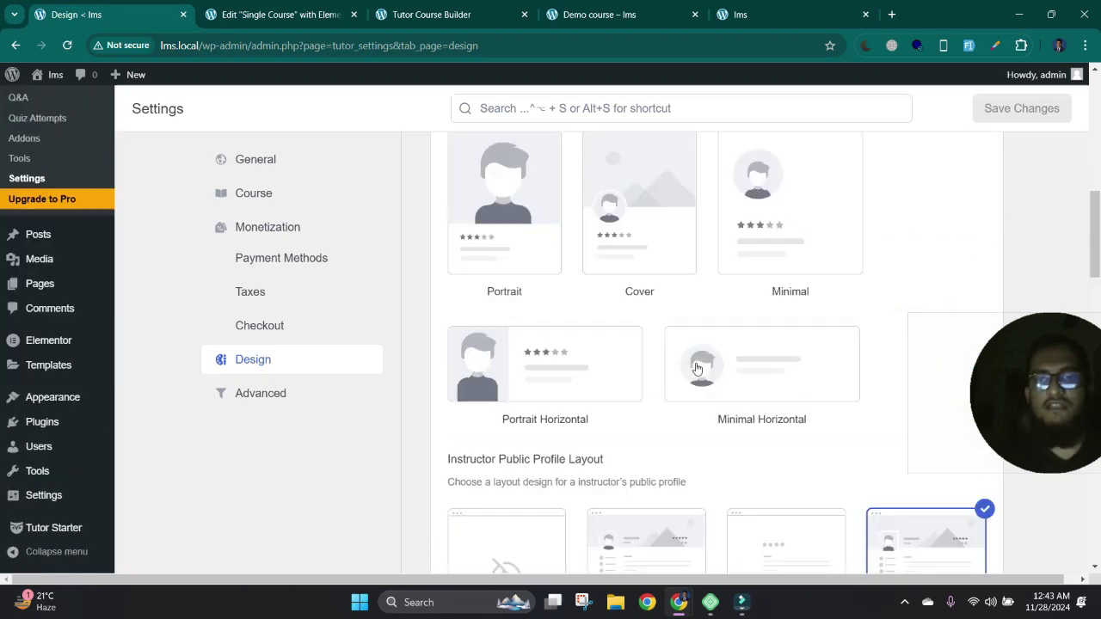
{"action": "scroll", "coordinate": [697, 369], "scroll_direction": "down", "scroll_amount": 4}
{"action": "scroll", "coordinate": [277, 255], "scroll_direction": "up", "scroll_amount": 4}
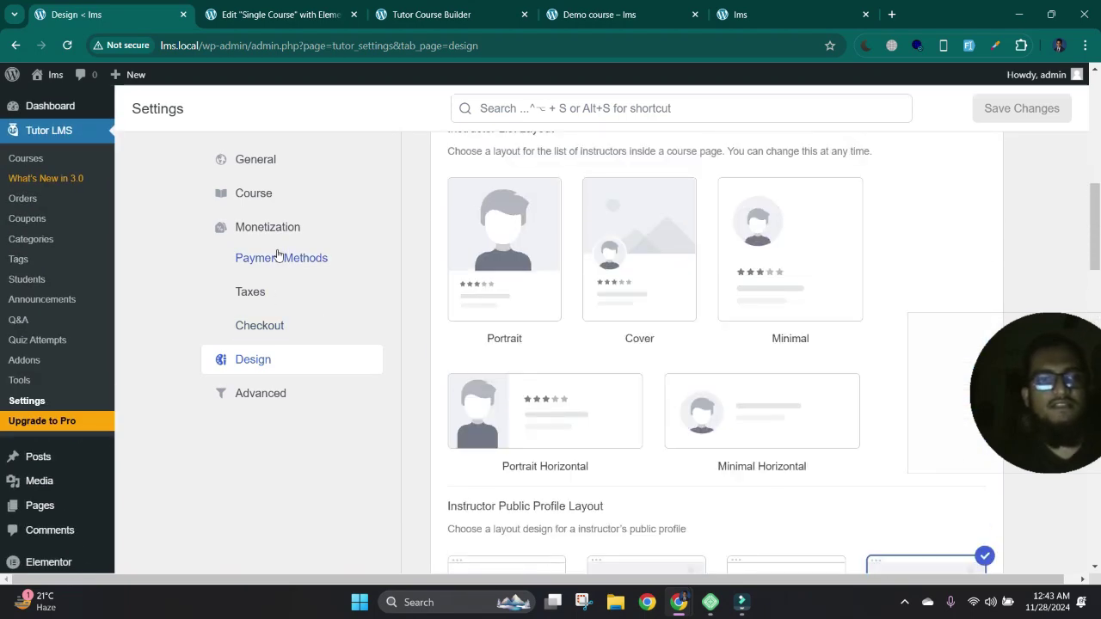
{"action": "left_click", "coordinate": [263, 191]}
{"action": "left_click", "coordinate": [258, 157]}
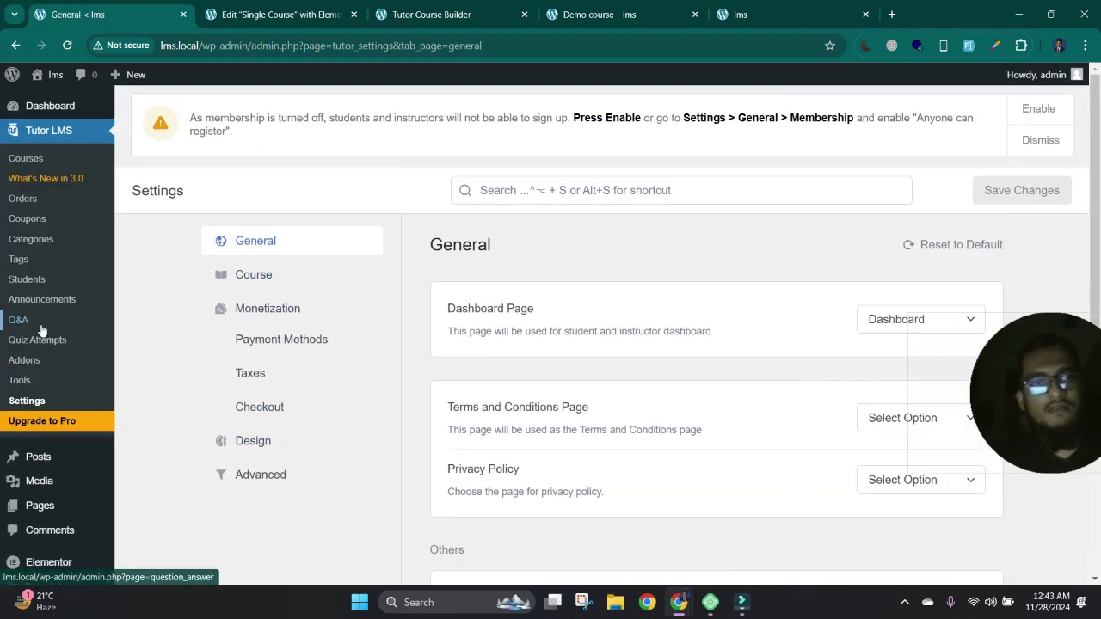
- Check the Tutor LMS Courses list, then scroll through the empty Quiz Attempts list
{"action": "left_click", "coordinate": [43, 160]}
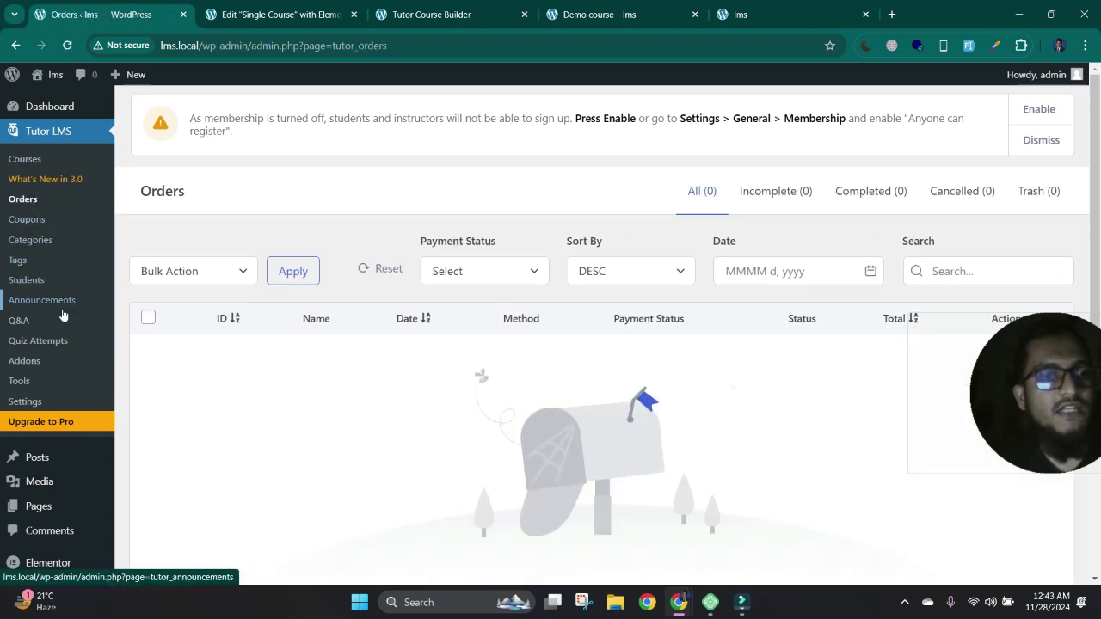
{"action": "scroll", "coordinate": [39, 336], "scroll_direction": "down", "scroll_amount": 1}
{"action": "left_click", "coordinate": [42, 273]}
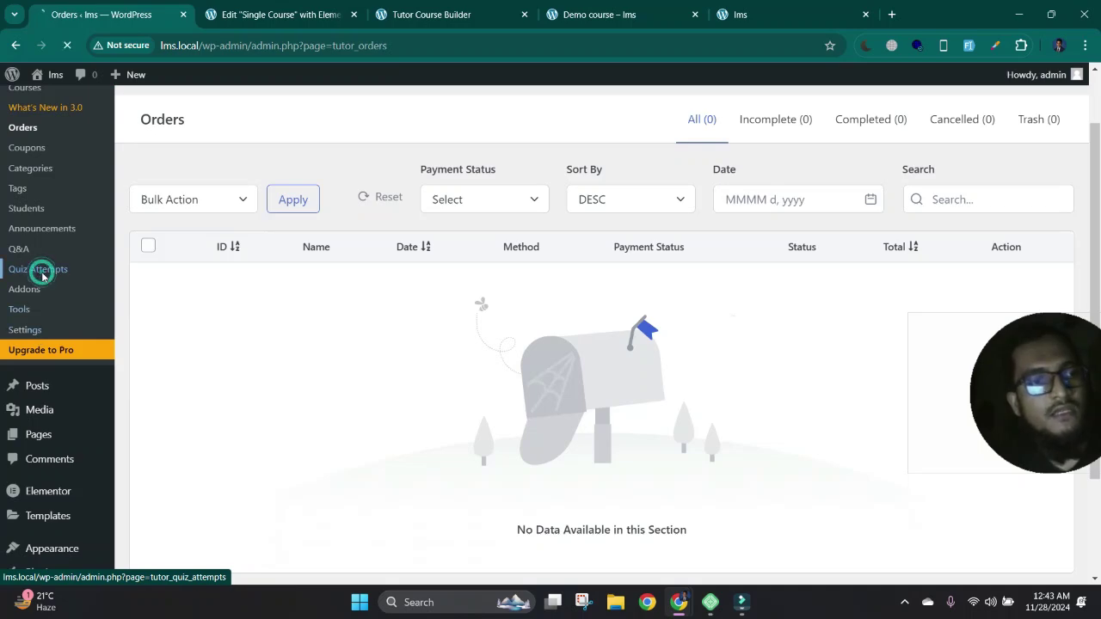
{"action": "scroll", "coordinate": [227, 314], "scroll_direction": "down", "scroll_amount": 3}
{"action": "scroll", "coordinate": [253, 259], "scroll_direction": "up", "scroll_amount": 3}
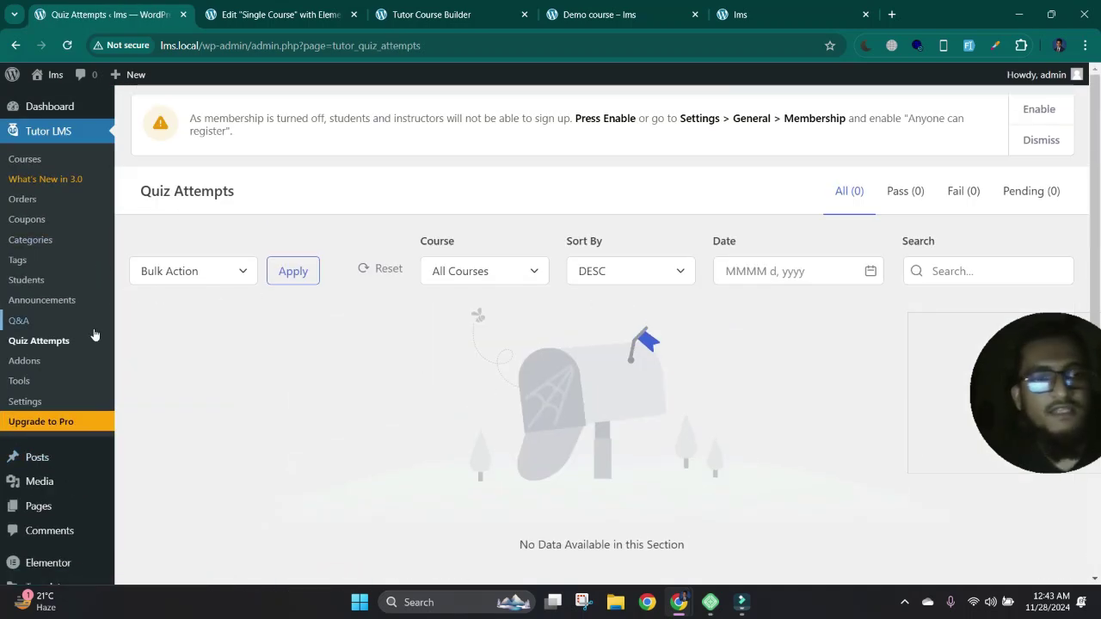
{"action": "scroll", "coordinate": [94, 335], "scroll_direction": "down", "scroll_amount": 3}
{"action": "scroll", "coordinate": [86, 356], "scroll_direction": "up", "scroll_amount": 3}
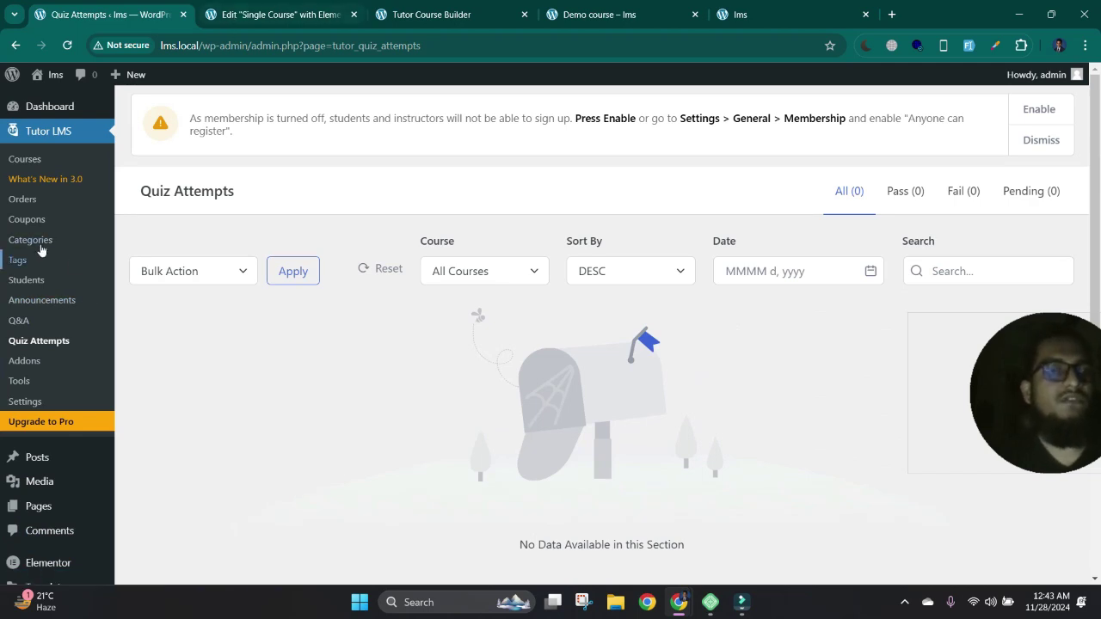
{"action": "scroll", "coordinate": [86, 344], "scroll_direction": "down", "scroll_amount": 2}
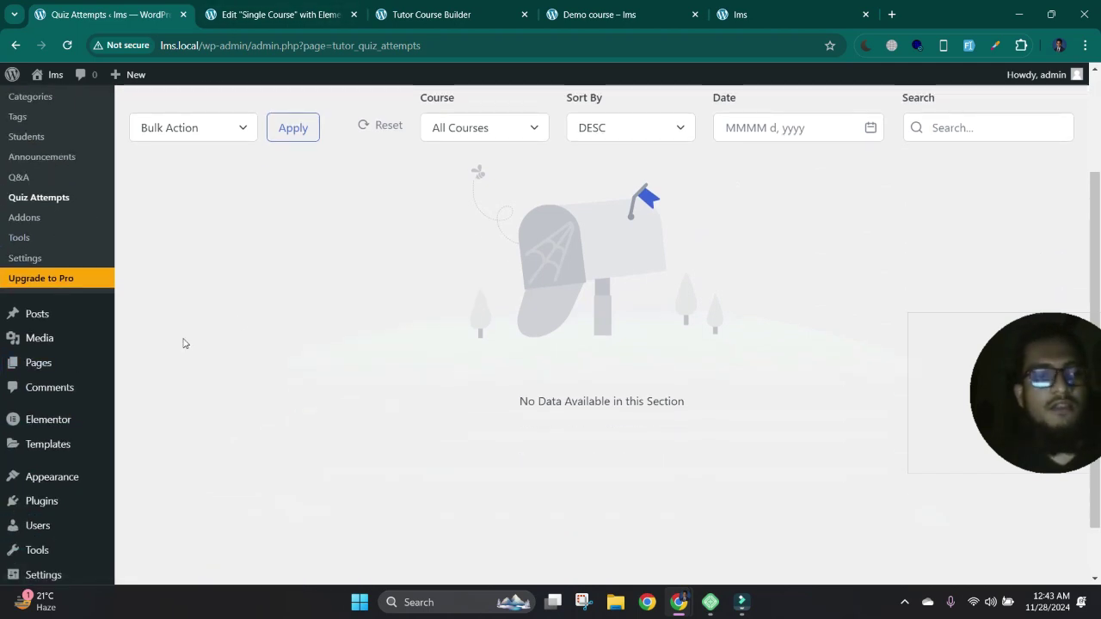
{"action": "scroll", "coordinate": [340, 297], "scroll_direction": "up", "scroll_amount": 2}
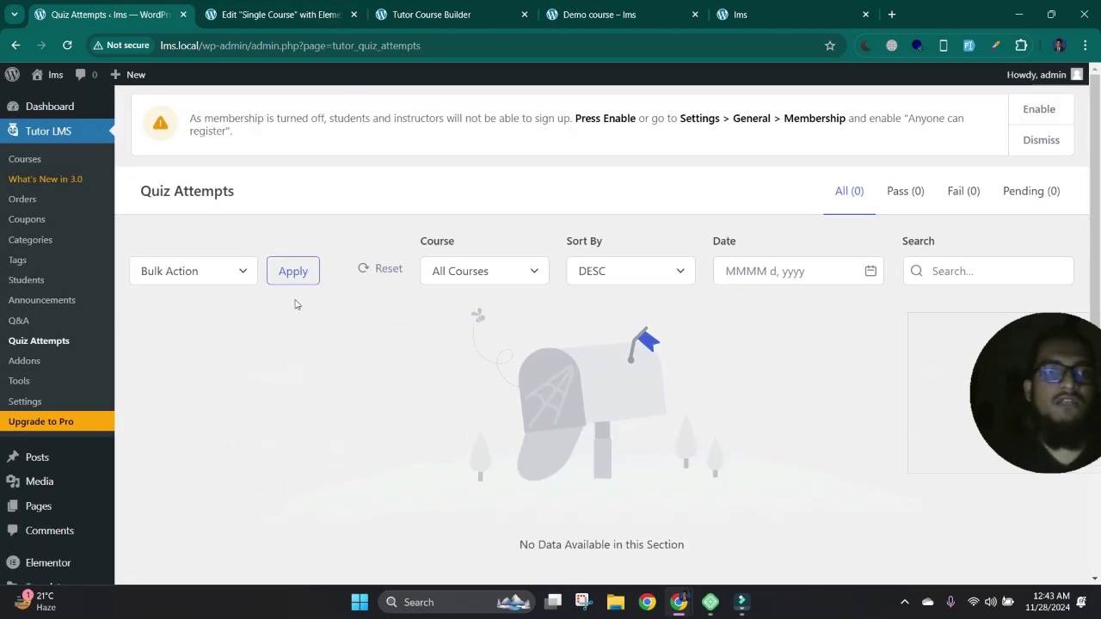
- Bring up the live Demo course page tab and scroll over it
{"action": "left_click", "coordinate": [277, 15]}
{"action": "left_click", "coordinate": [430, 15]}
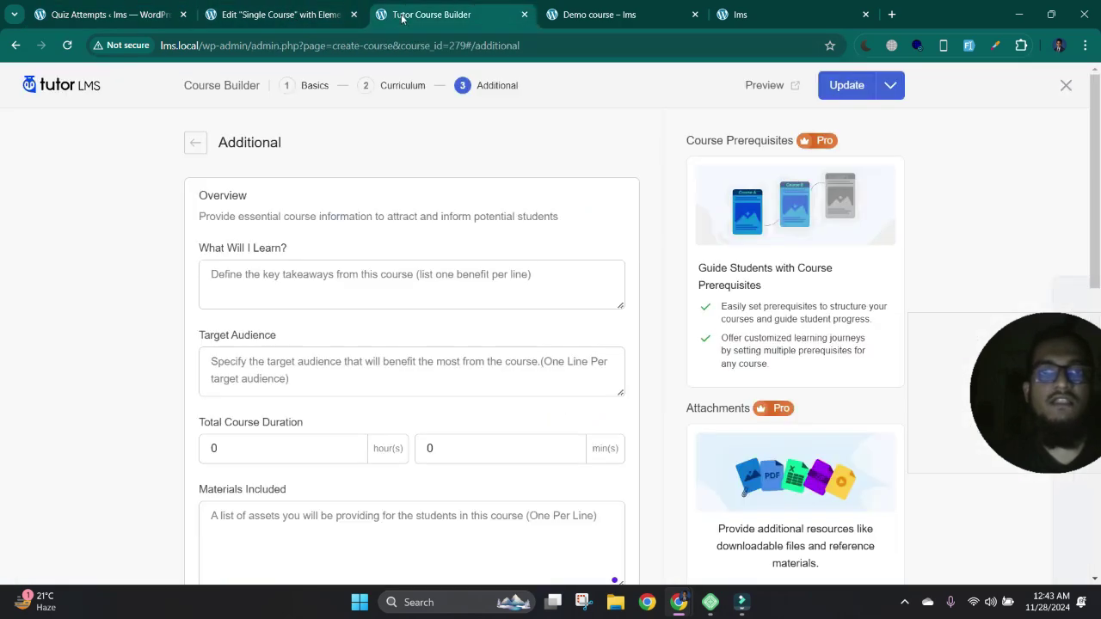
{"action": "left_click", "coordinate": [581, 17]}
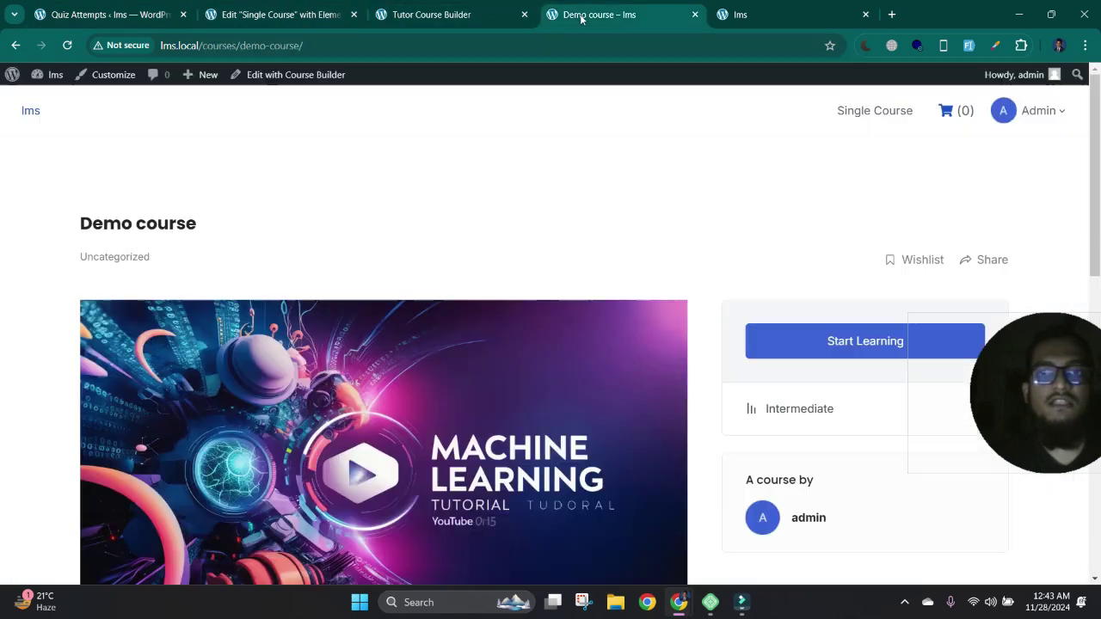
{"action": "scroll", "coordinate": [598, 292], "scroll_direction": "down", "scroll_amount": 3}
{"action": "scroll", "coordinate": [598, 292], "scroll_direction": "up", "scroll_amount": 3}
- Browse the lms home page and Photography course, then return to the Quiz Attempts admin page
{"action": "left_click", "coordinate": [31, 112]}
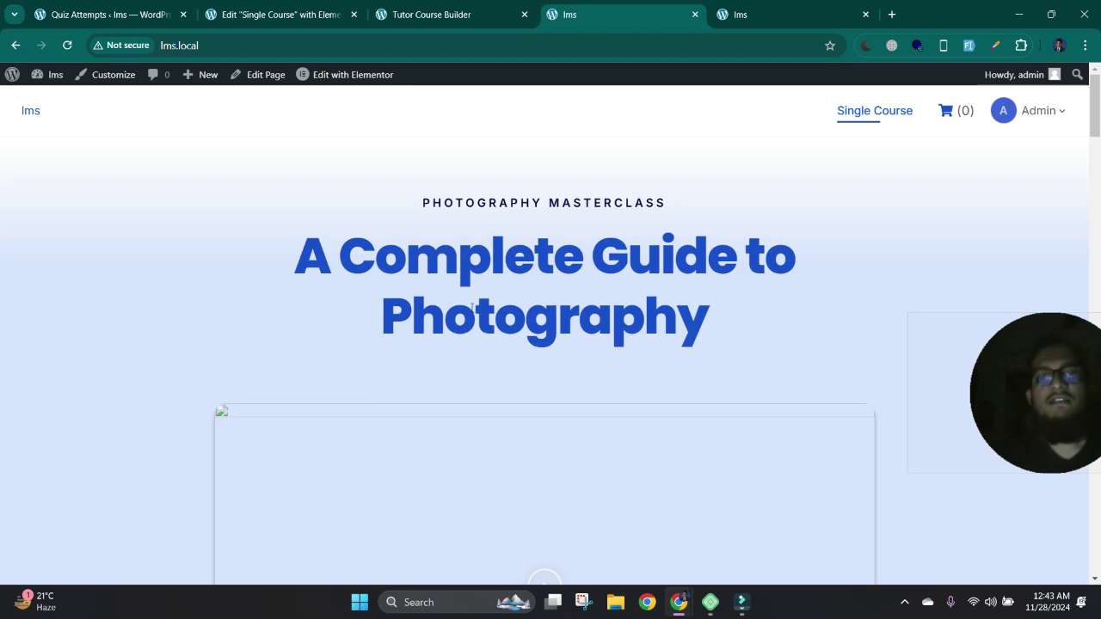
{"action": "scroll", "coordinate": [471, 310], "scroll_direction": "down", "scroll_amount": 15}
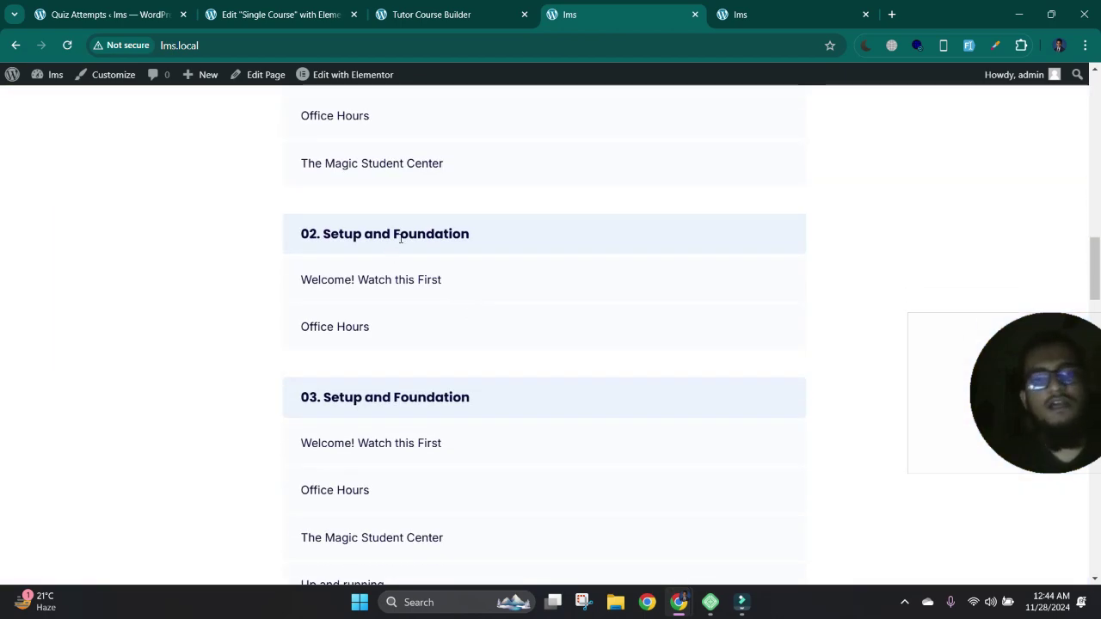
{"action": "scroll", "coordinate": [441, 226], "scroll_direction": "down", "scroll_amount": 10}
{"action": "scroll", "coordinate": [529, 318], "scroll_direction": "down", "scroll_amount": 10}
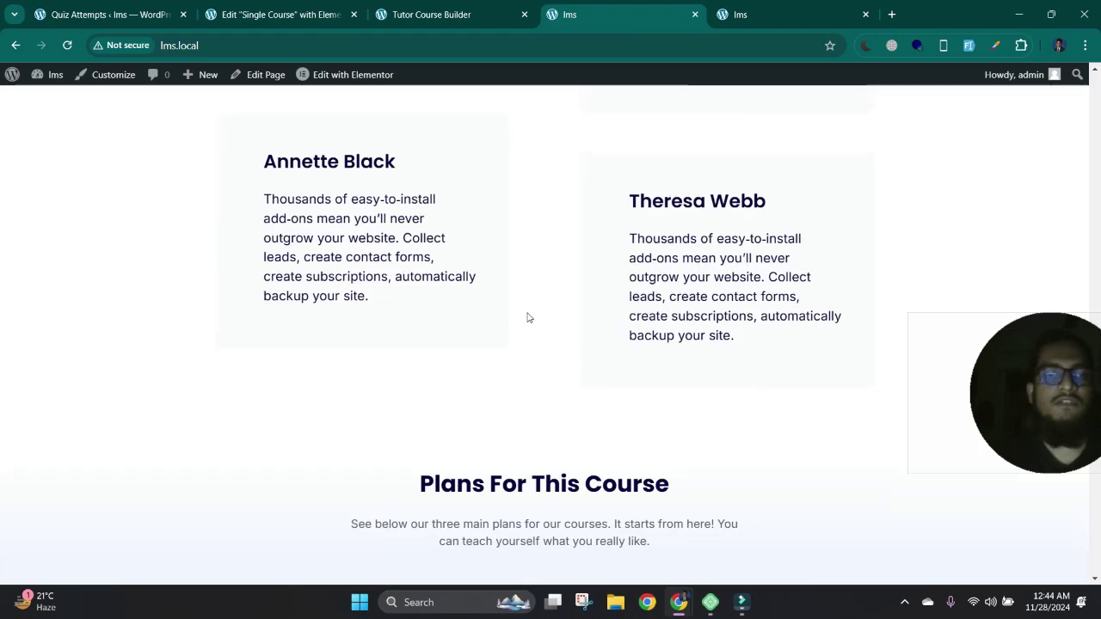
{"action": "scroll", "coordinate": [529, 318], "scroll_direction": "down", "scroll_amount": 5}
{"action": "scroll", "coordinate": [529, 318], "scroll_direction": "up", "scroll_amount": 20}
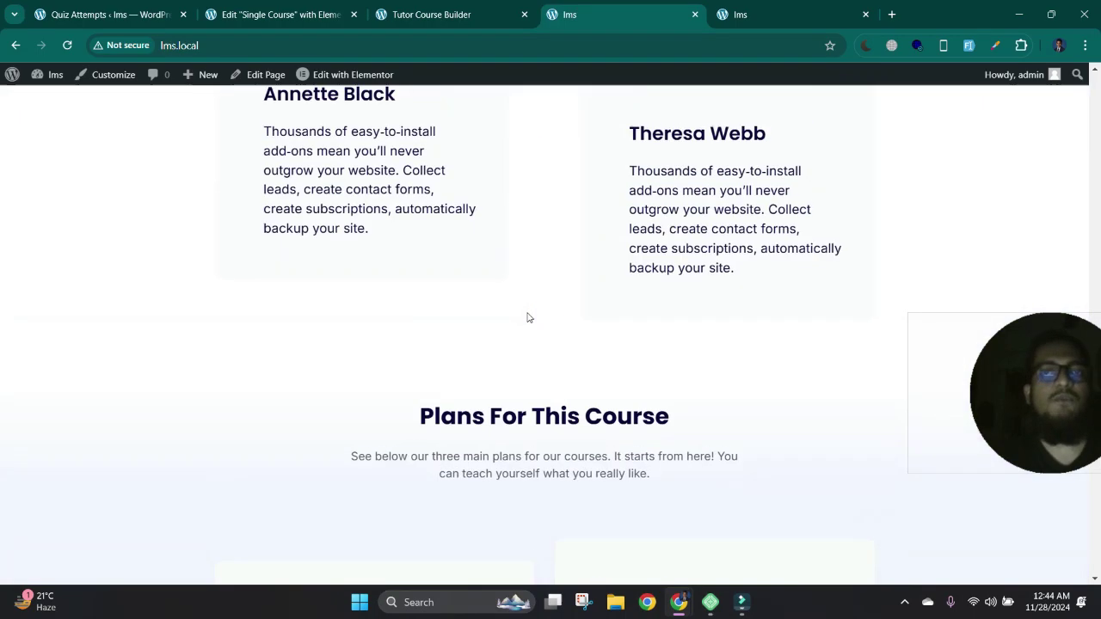
{"action": "scroll", "coordinate": [529, 318], "scroll_direction": "up", "scroll_amount": 10}
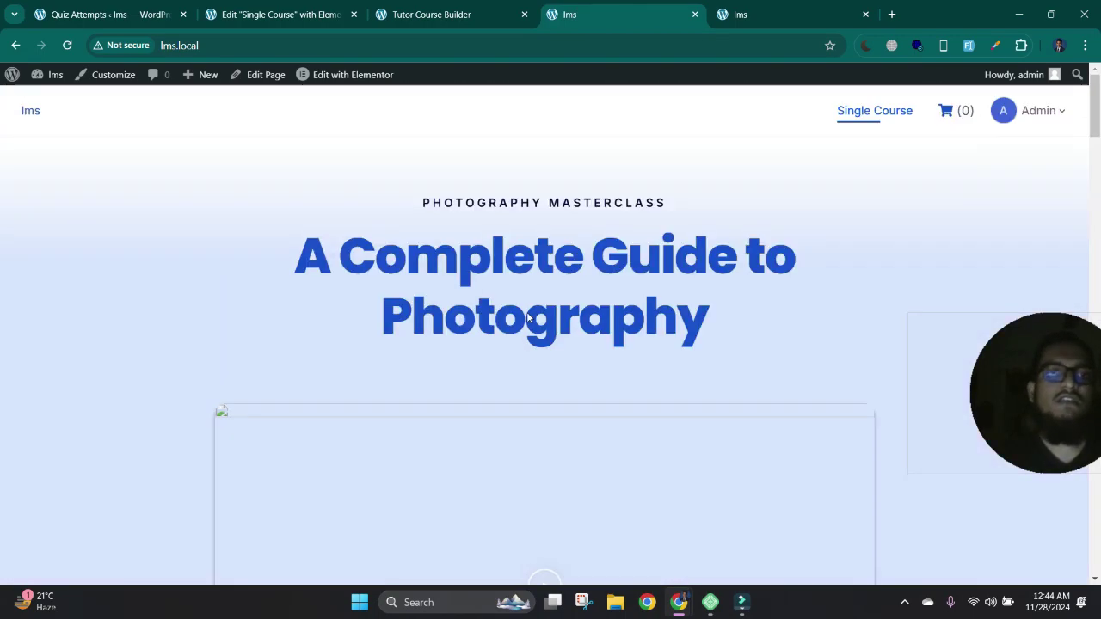
{"action": "left_click", "coordinate": [483, 12]}
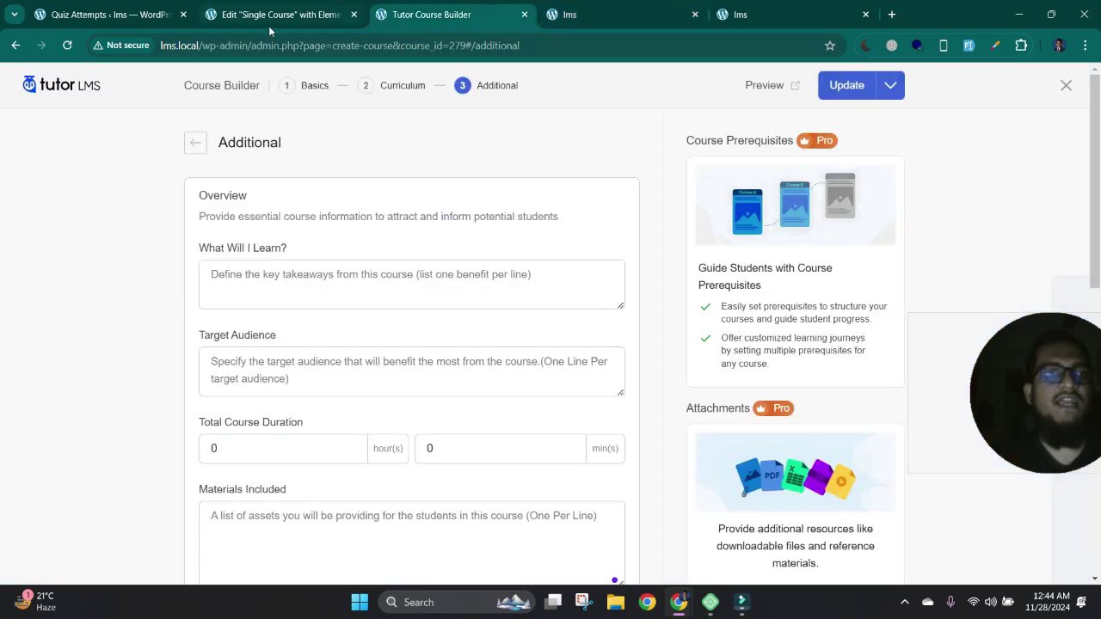
{"action": "left_click", "coordinate": [156, 16]}
- Open Appearance > Themes, which lists four installed themes with TutorStarter active
{"action": "scroll", "coordinate": [26, 406], "scroll_direction": "down", "scroll_amount": 3}
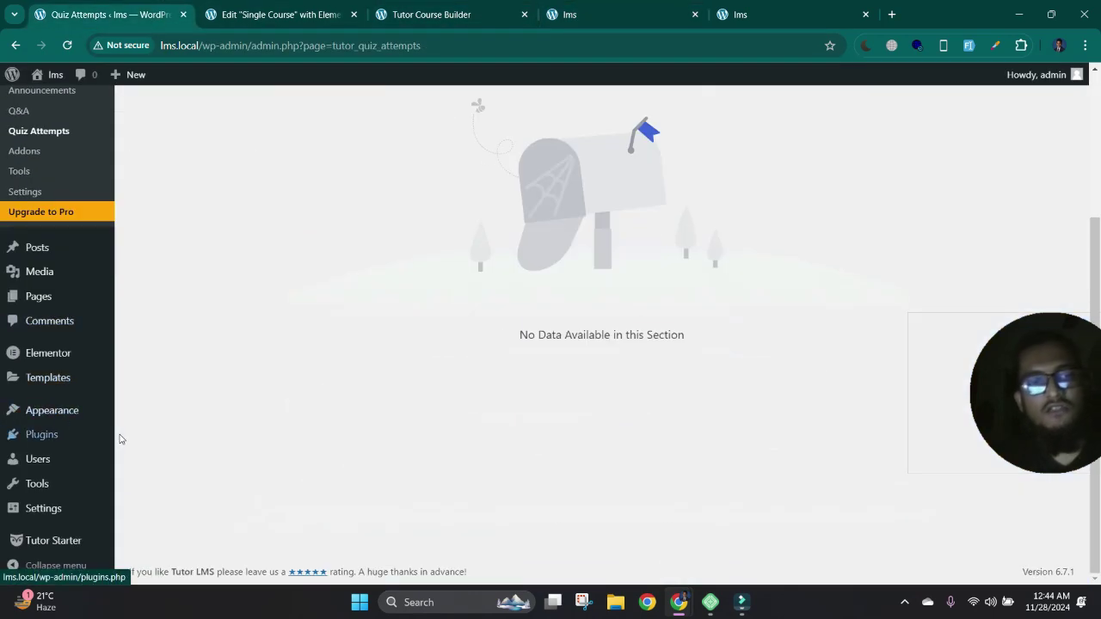
{"action": "mouse_move", "coordinate": [56, 447]}
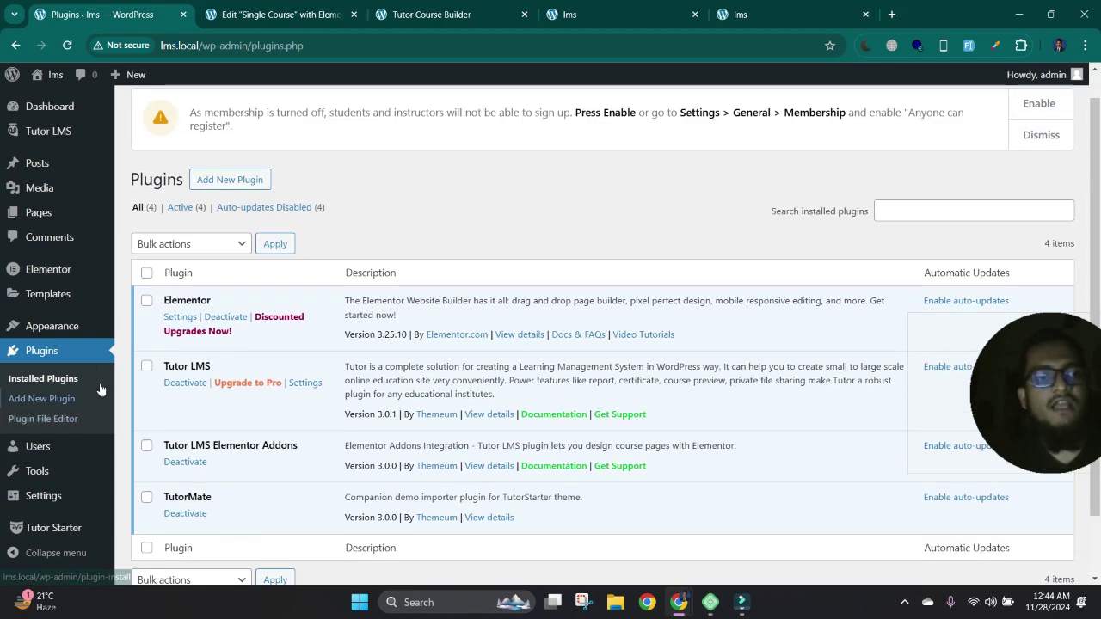
{"action": "mouse_move", "coordinate": [82, 319]}
{"action": "left_click", "coordinate": [143, 331]}
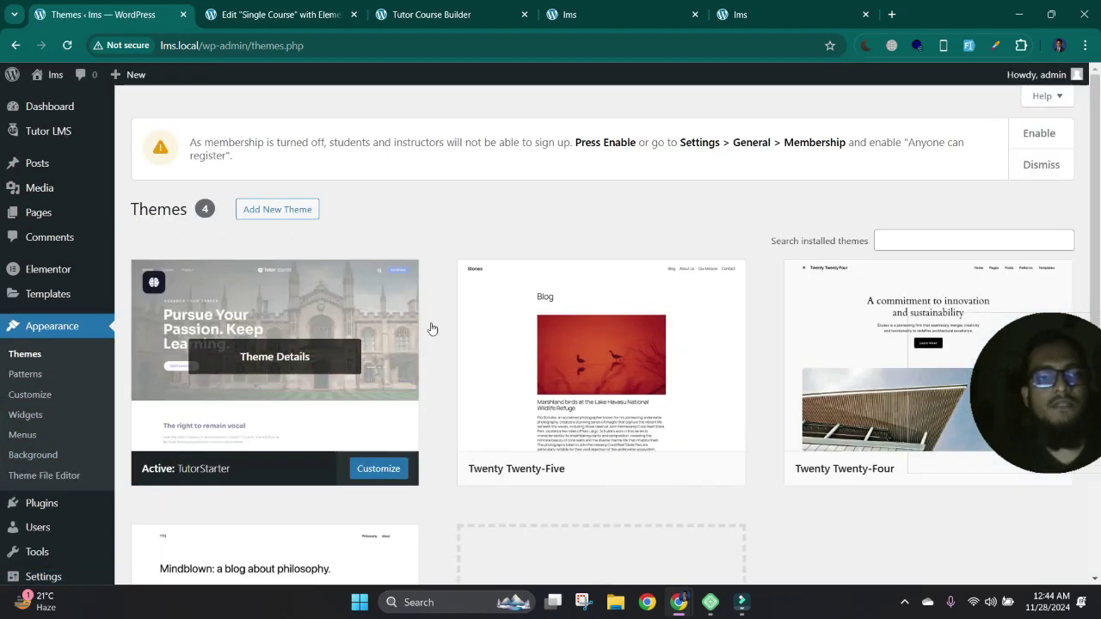